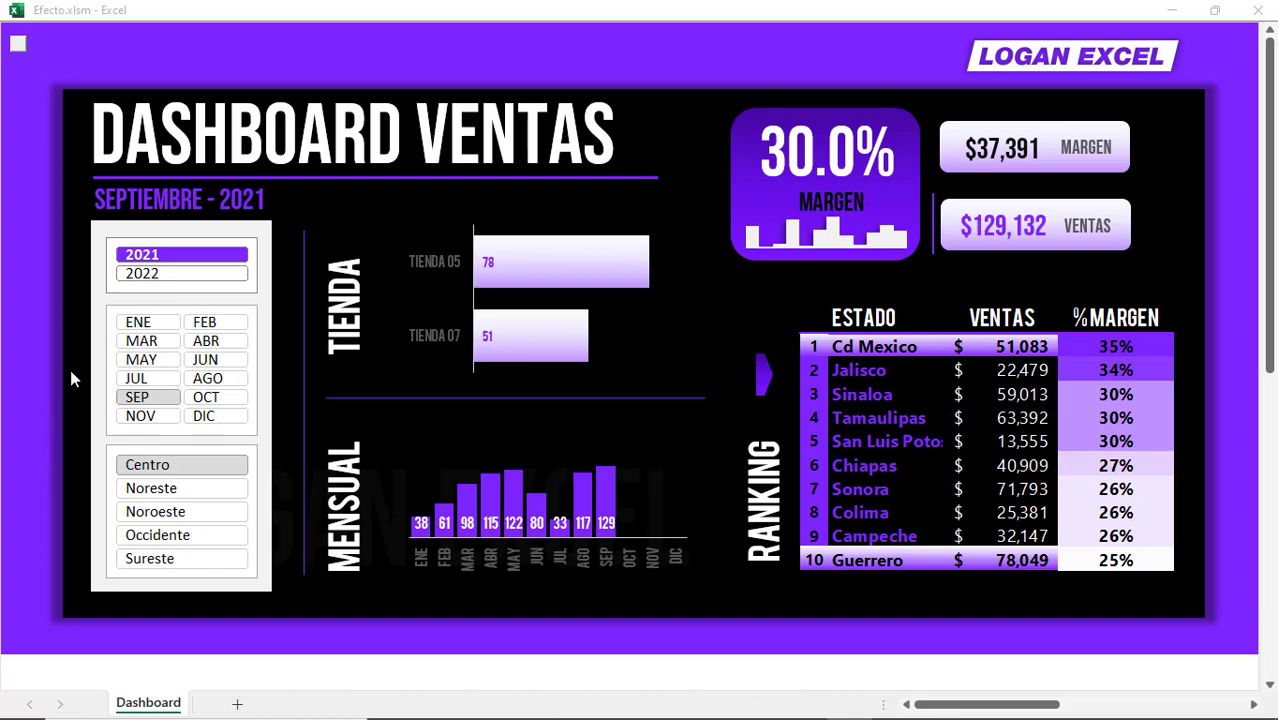
- Filter the DASHBOARD VENTAS view to the year 2022 and the month of February
left_click(191, 274)
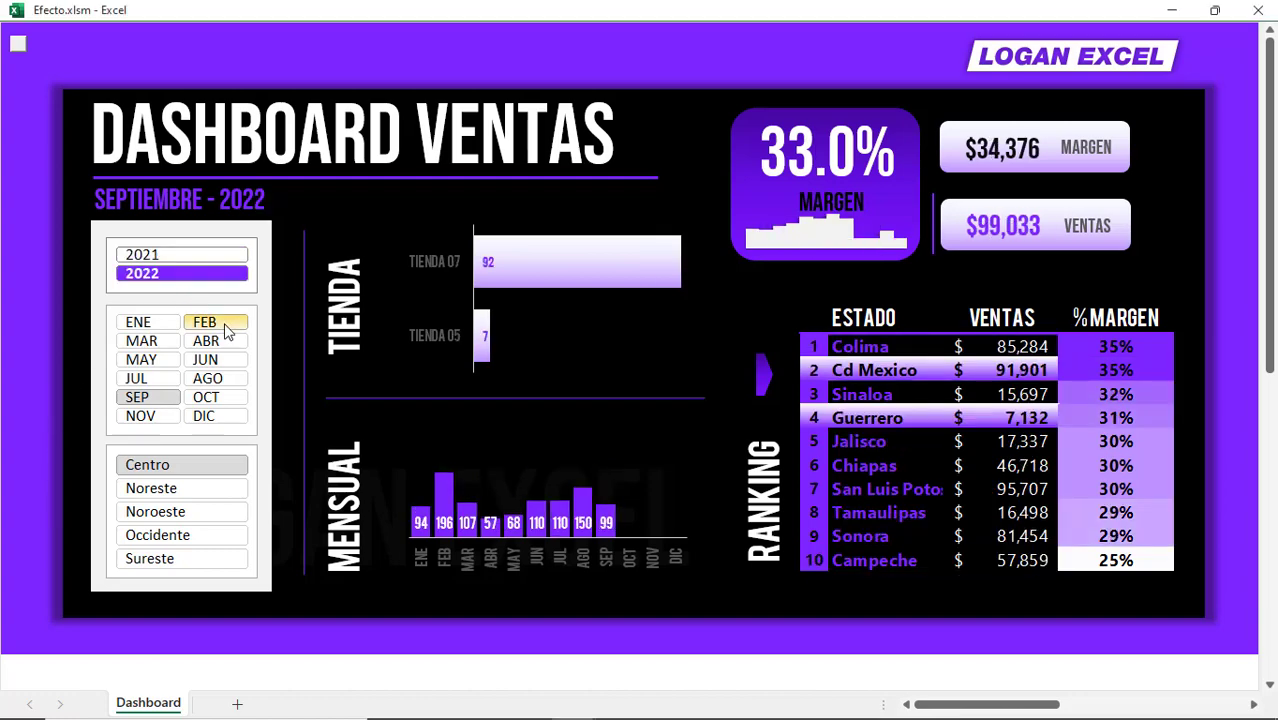
left_click(205, 322)
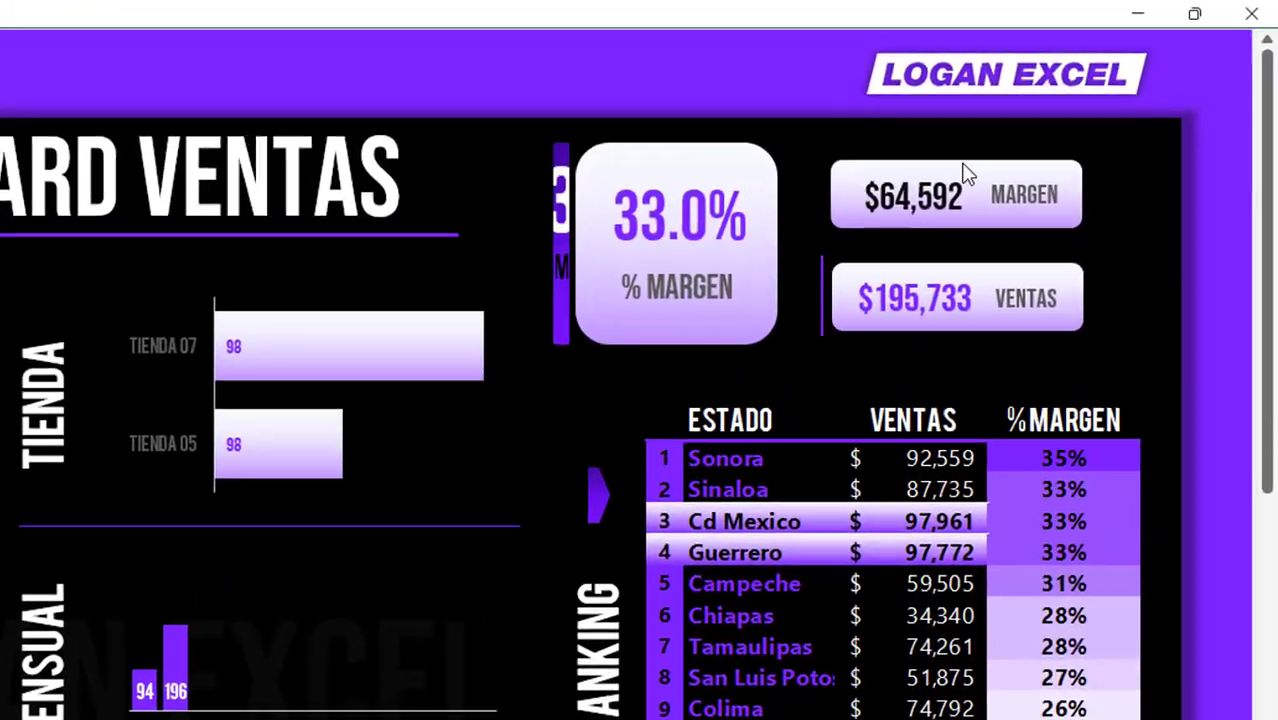
mouse_move(1043, 145)
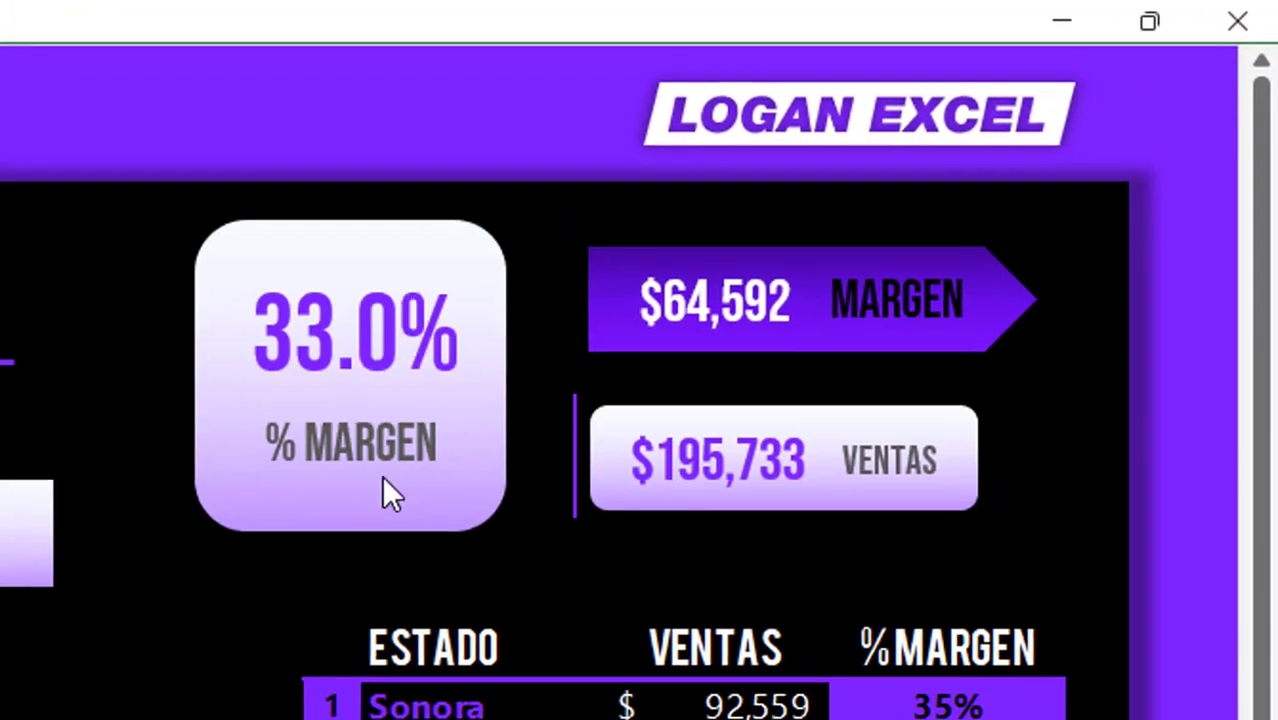
mouse_move(152, 385)
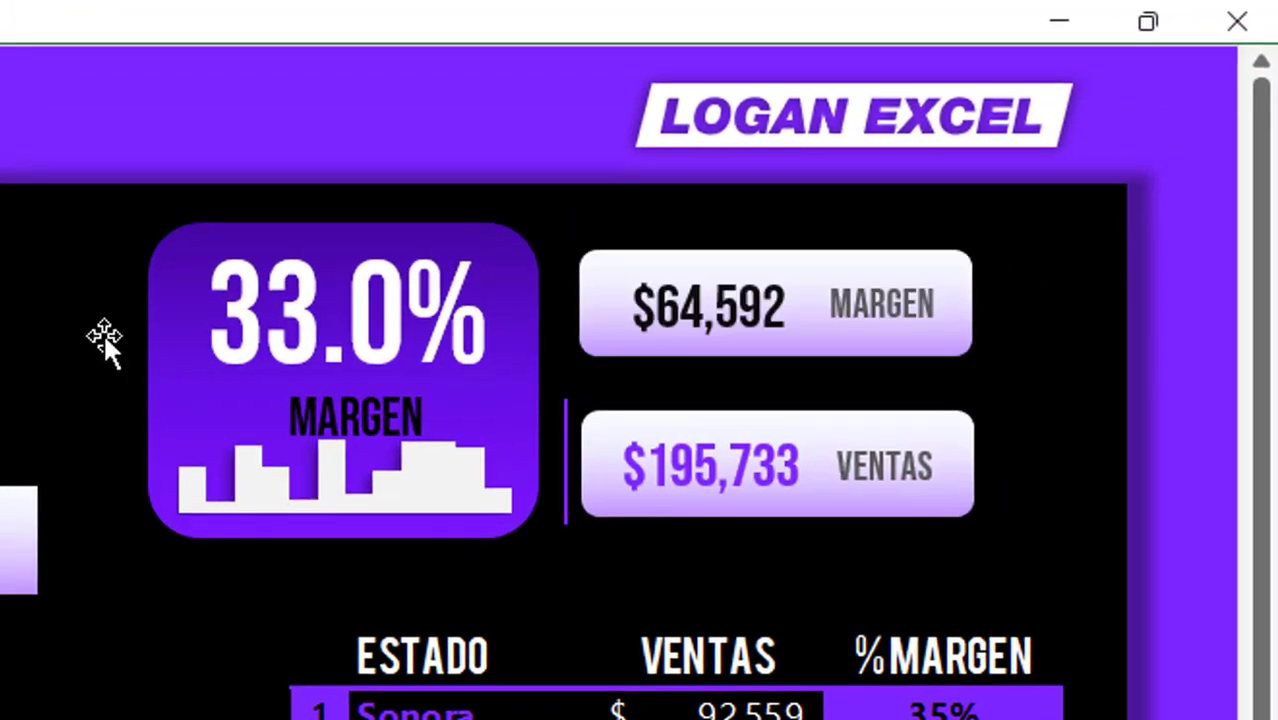
mouse_move(434, 342)
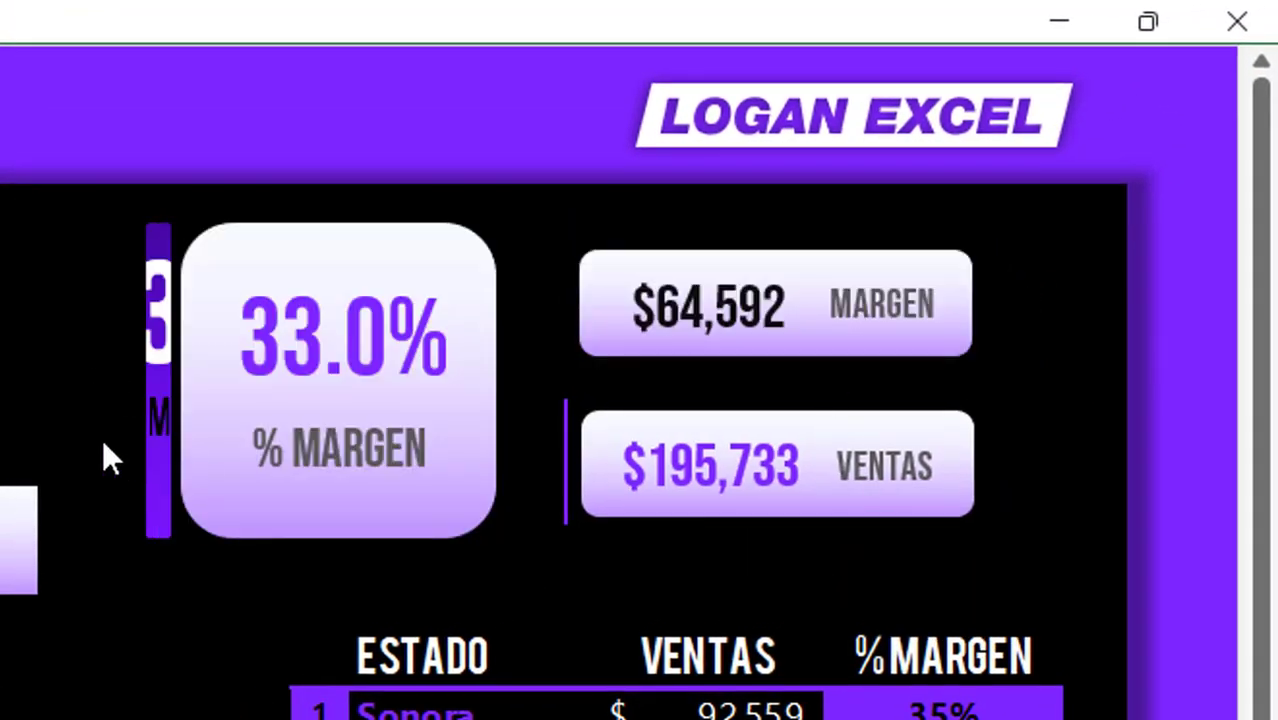
mouse_move(165, 358)
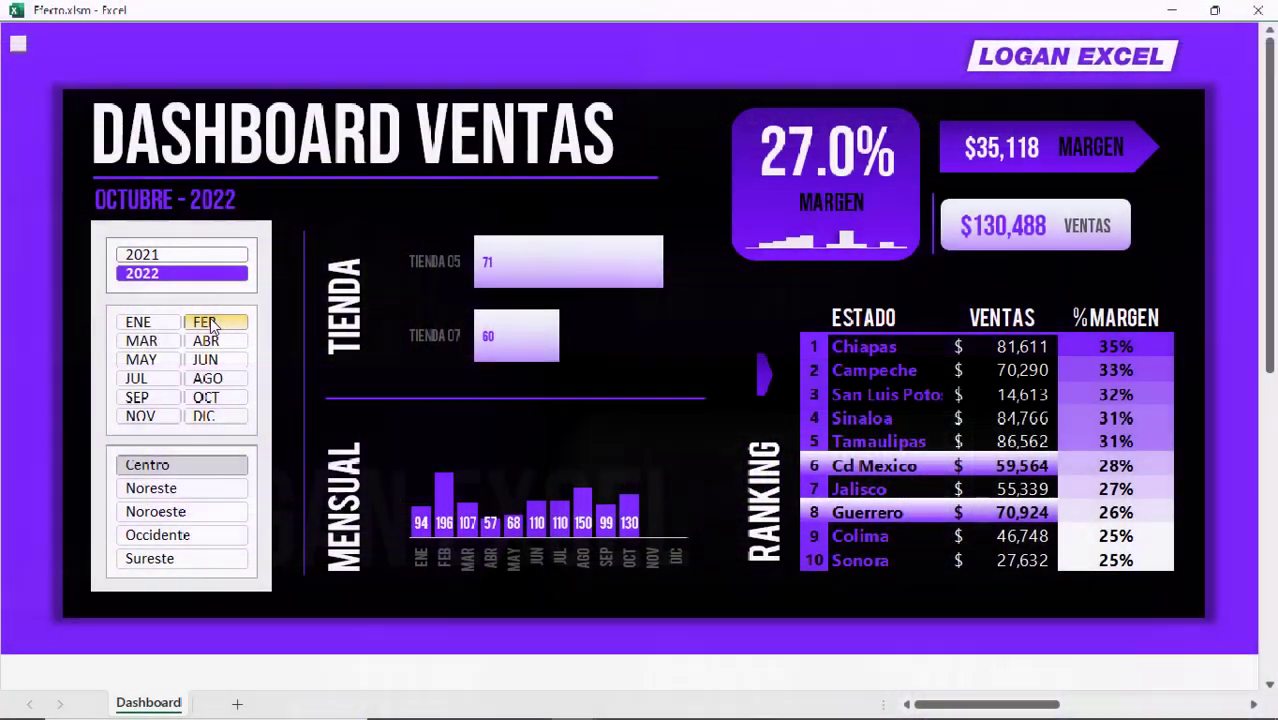
- Step the 2022 dashboard through February, May, December and September, then check the MARGEN card
left_click(204, 323)
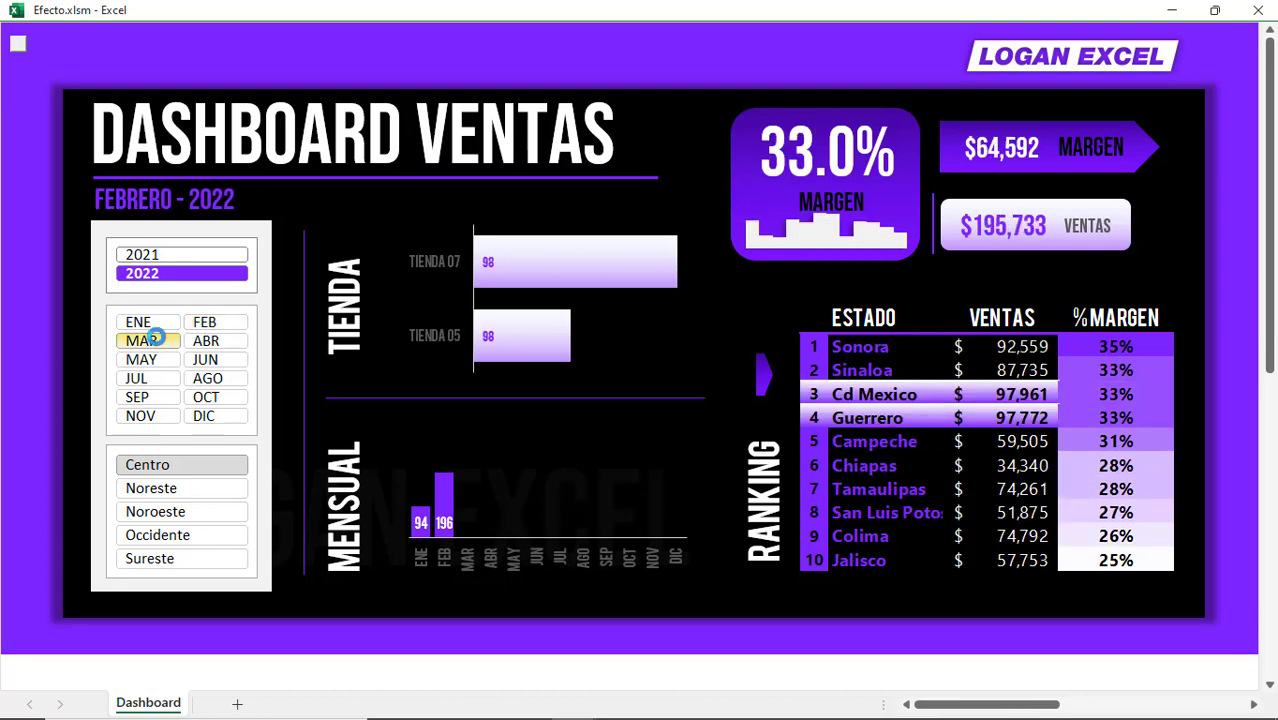
left_click(195, 379)
left_click(148, 360)
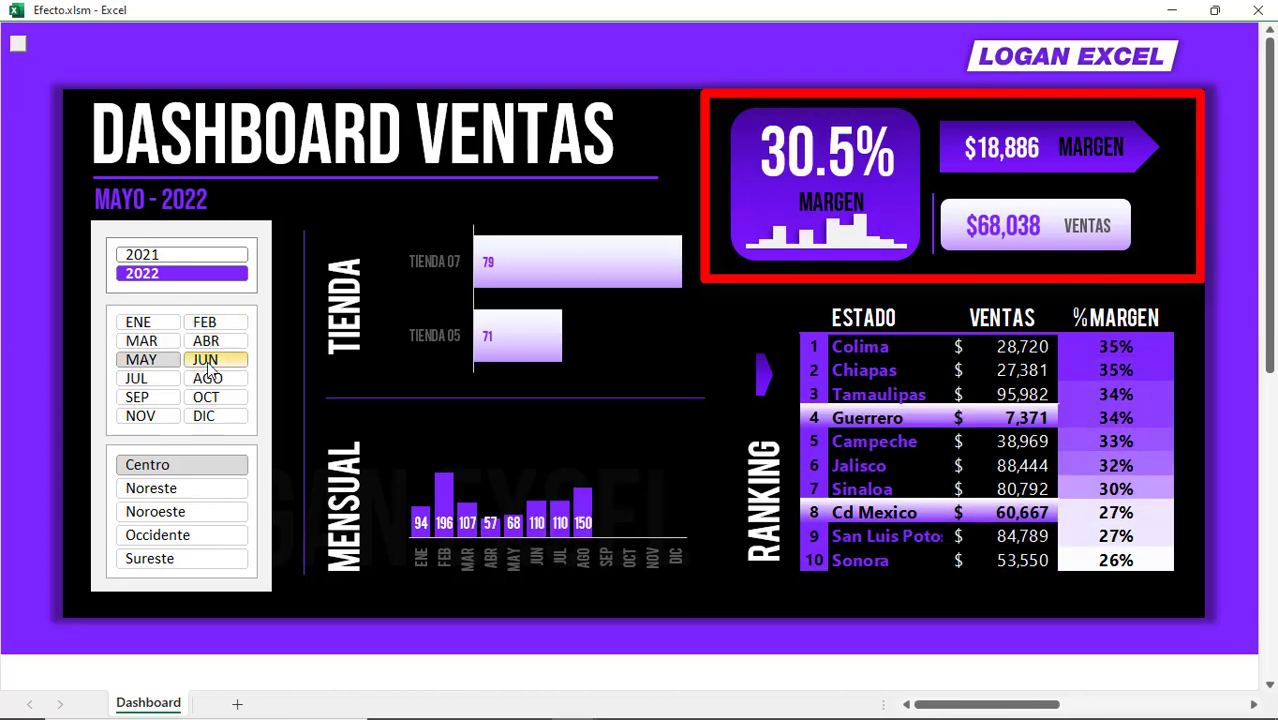
left_click(200, 416)
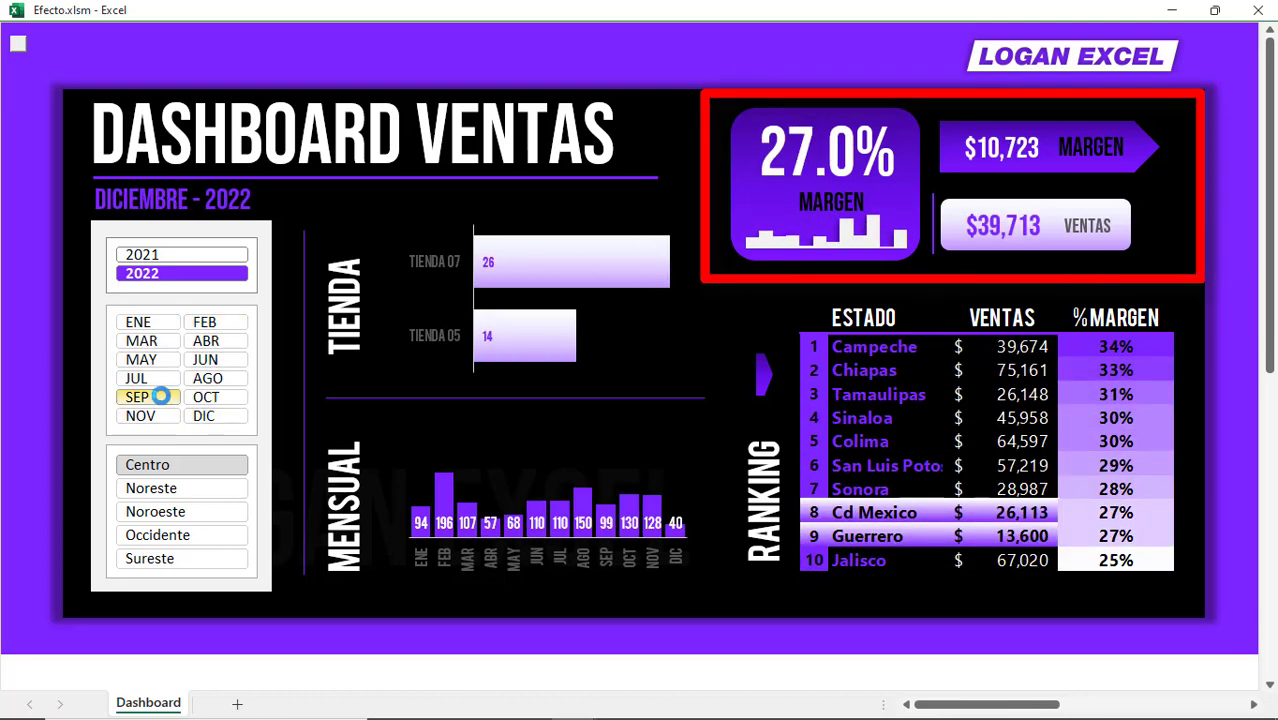
left_click(160, 397)
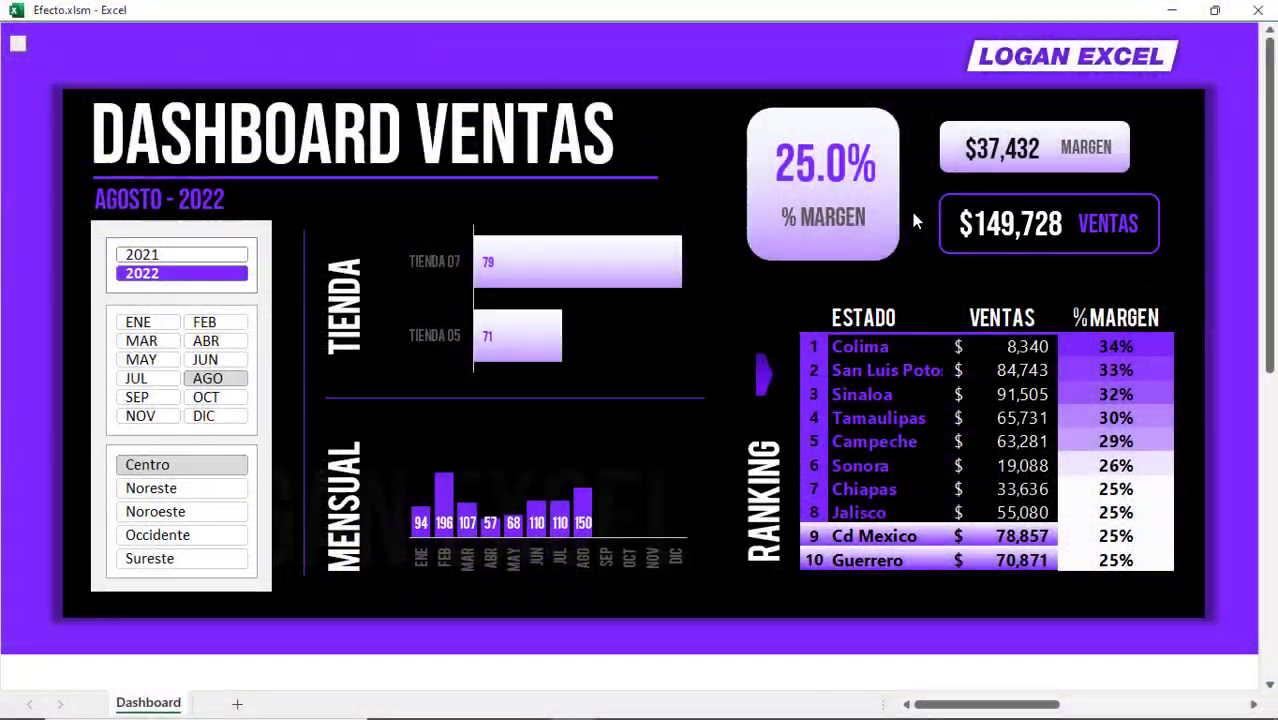
mouse_move(852, 212)
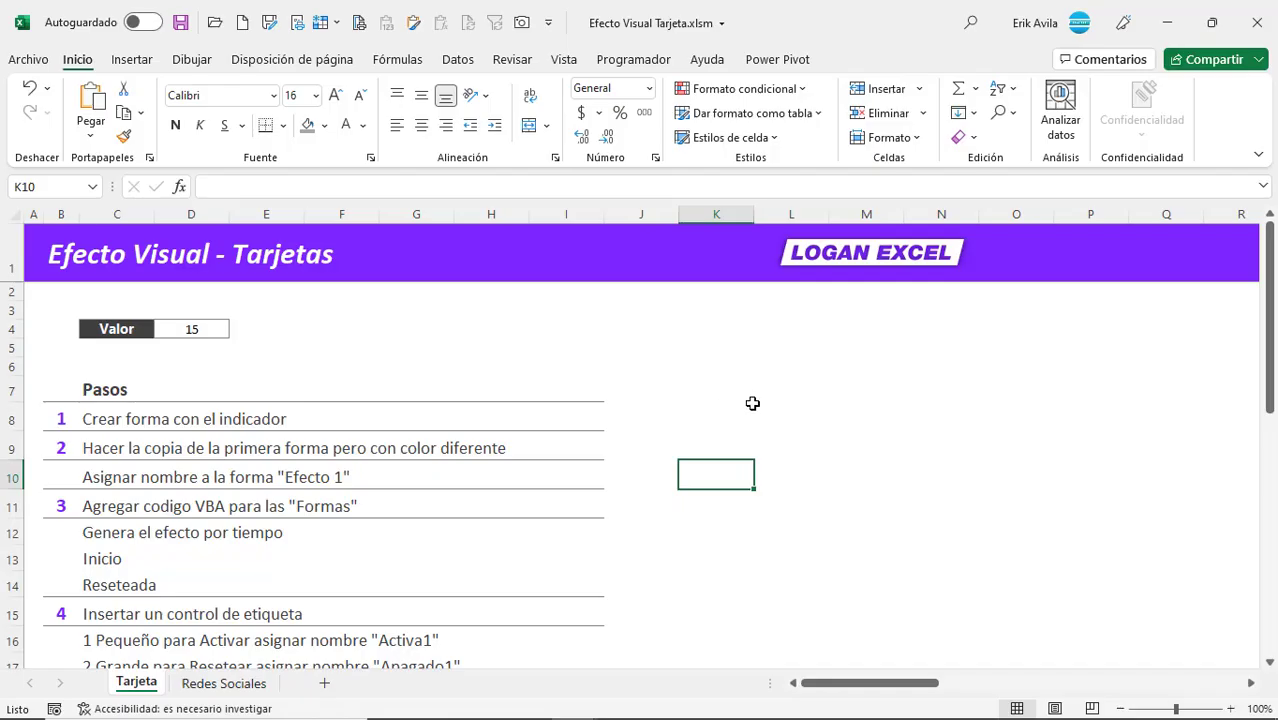
- Switch to the Efecto Visual Tarjeta workbook and scroll through the Pasos list
left_click(786, 418)
scroll(690, 414, "down", 1)
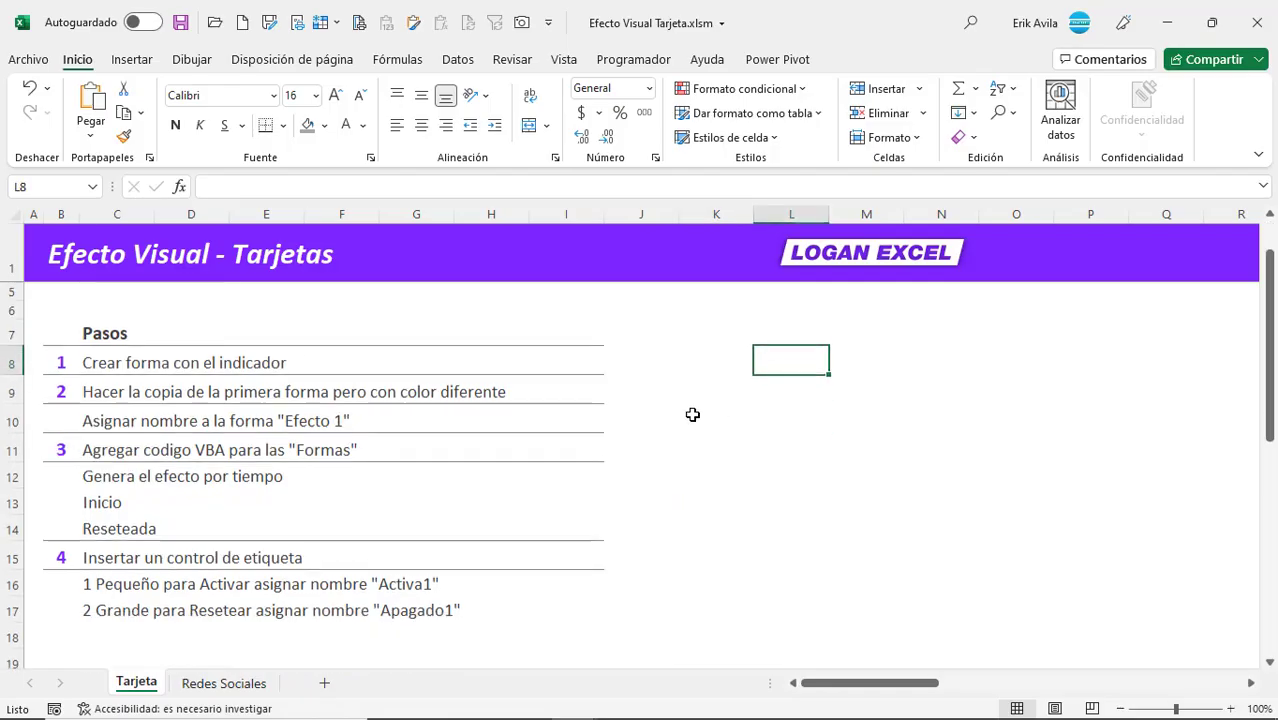
scroll(213, 445, "down", 2)
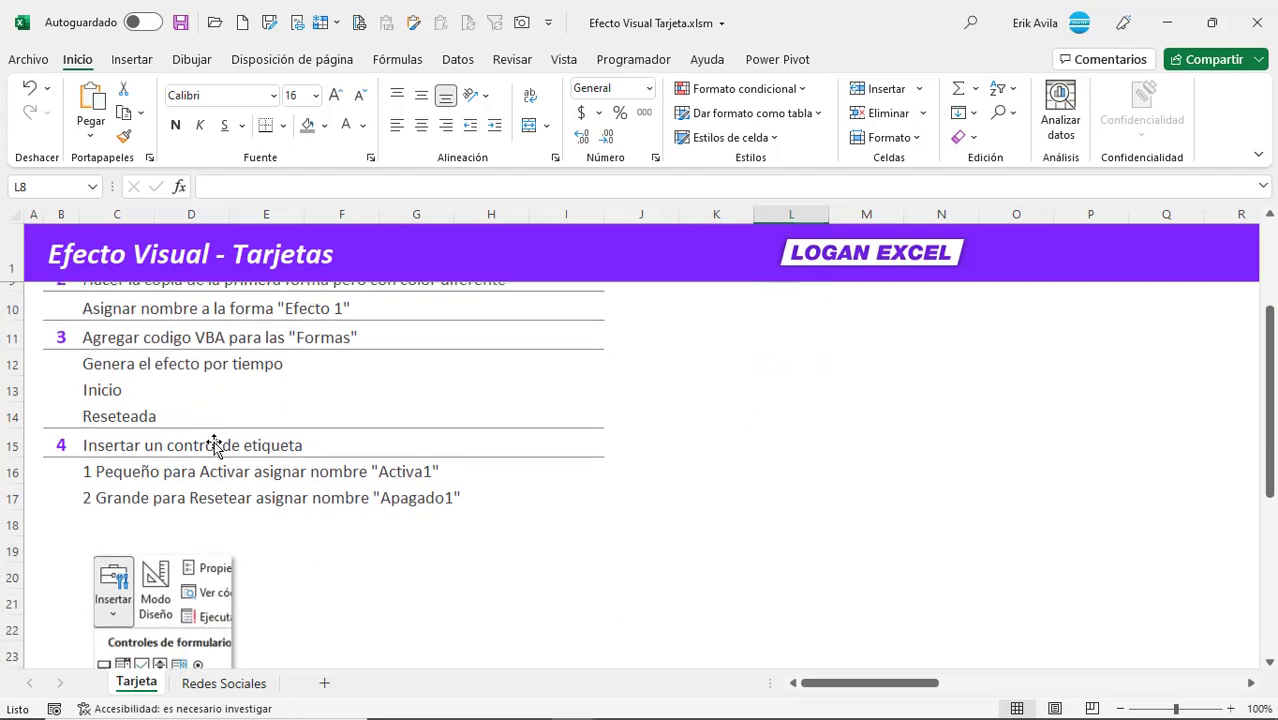
scroll(213, 445, "down", 2)
scroll(213, 445, "down", 1)
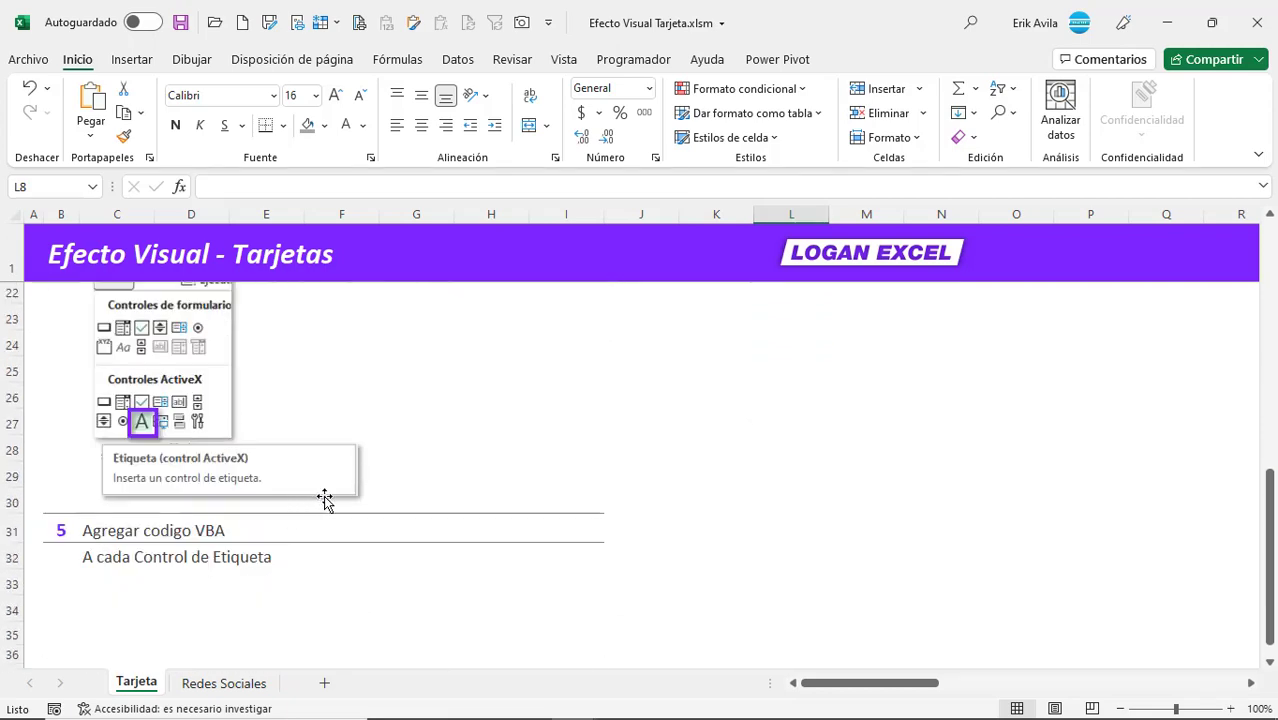
scroll(388, 491, "up", 2)
scroll(510, 464, "up", 4)
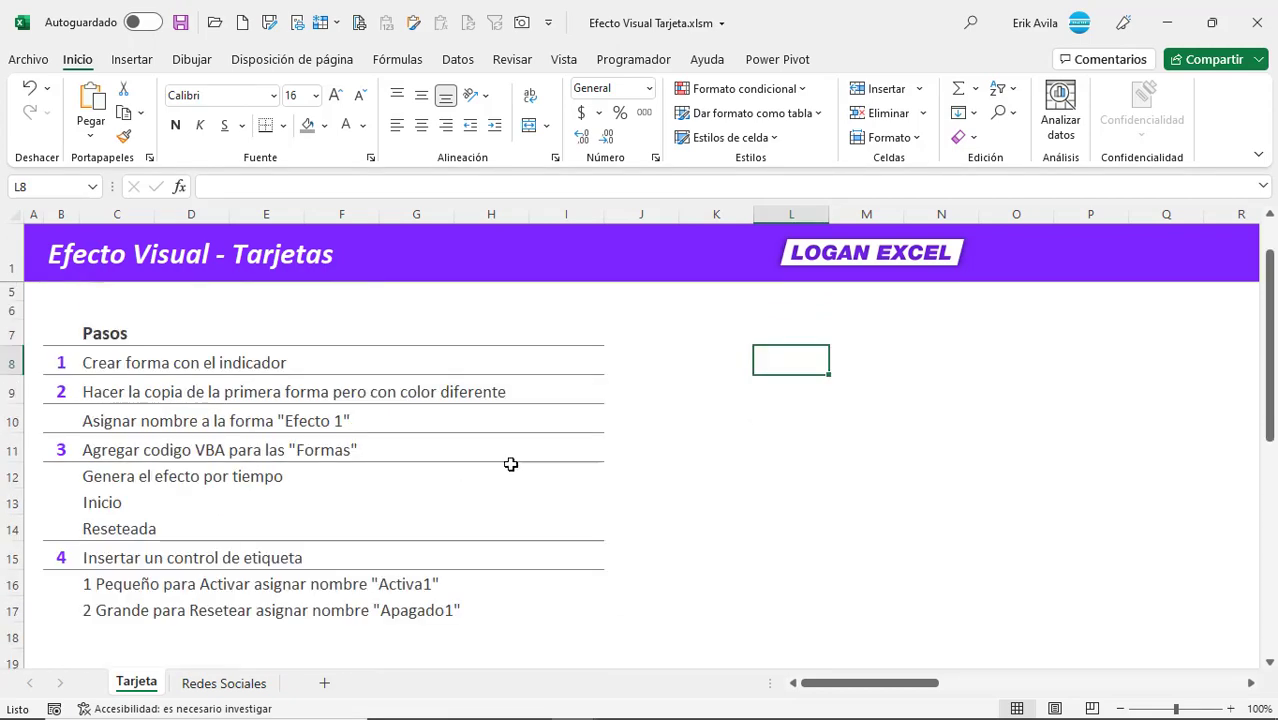
- Select several cells around the Pasos checklist on the Tarjeta sheet
left_click(787, 420)
left_click(777, 357)
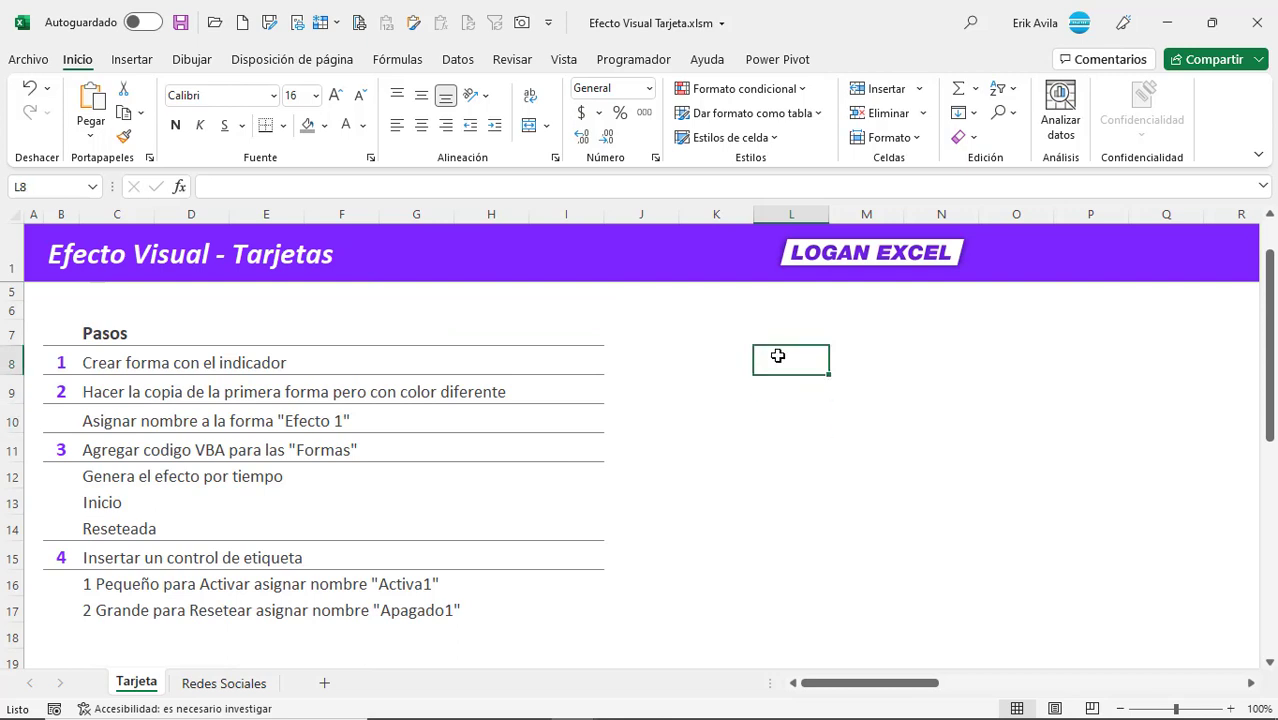
left_click(741, 423)
left_click(761, 344)
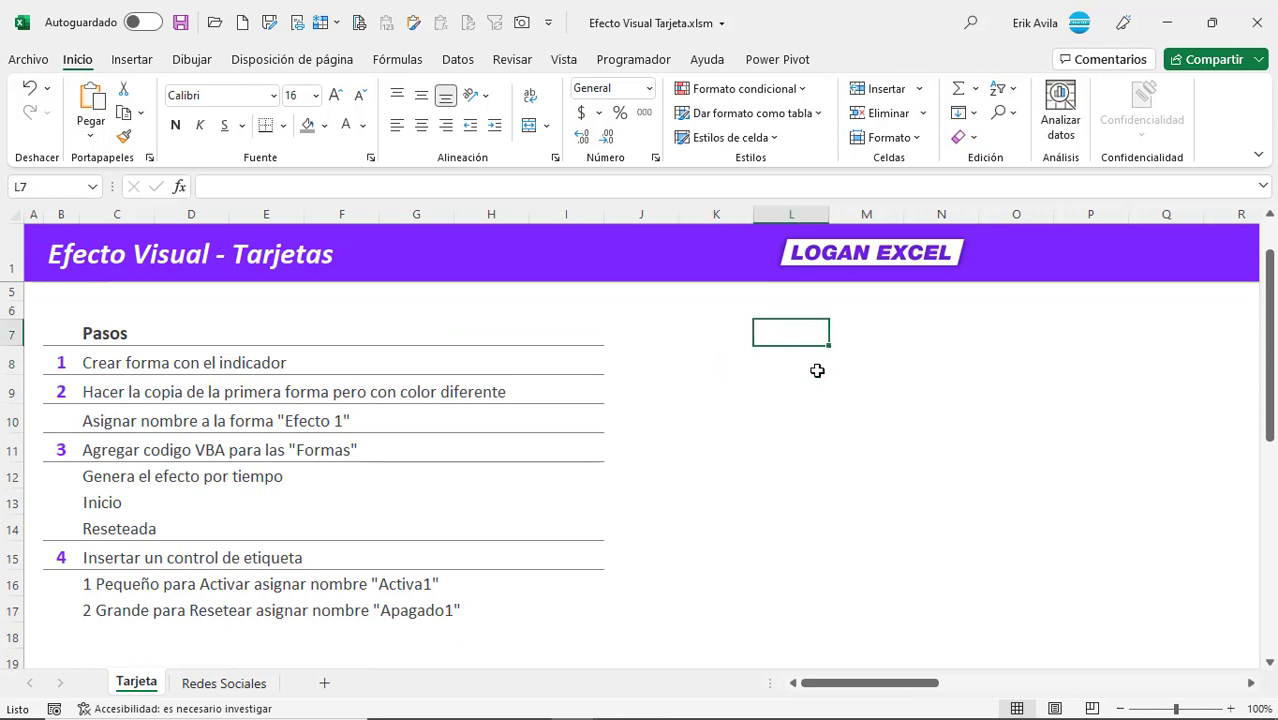
scroll(740, 400, "up", 1)
left_click(715, 416)
left_click(566, 416)
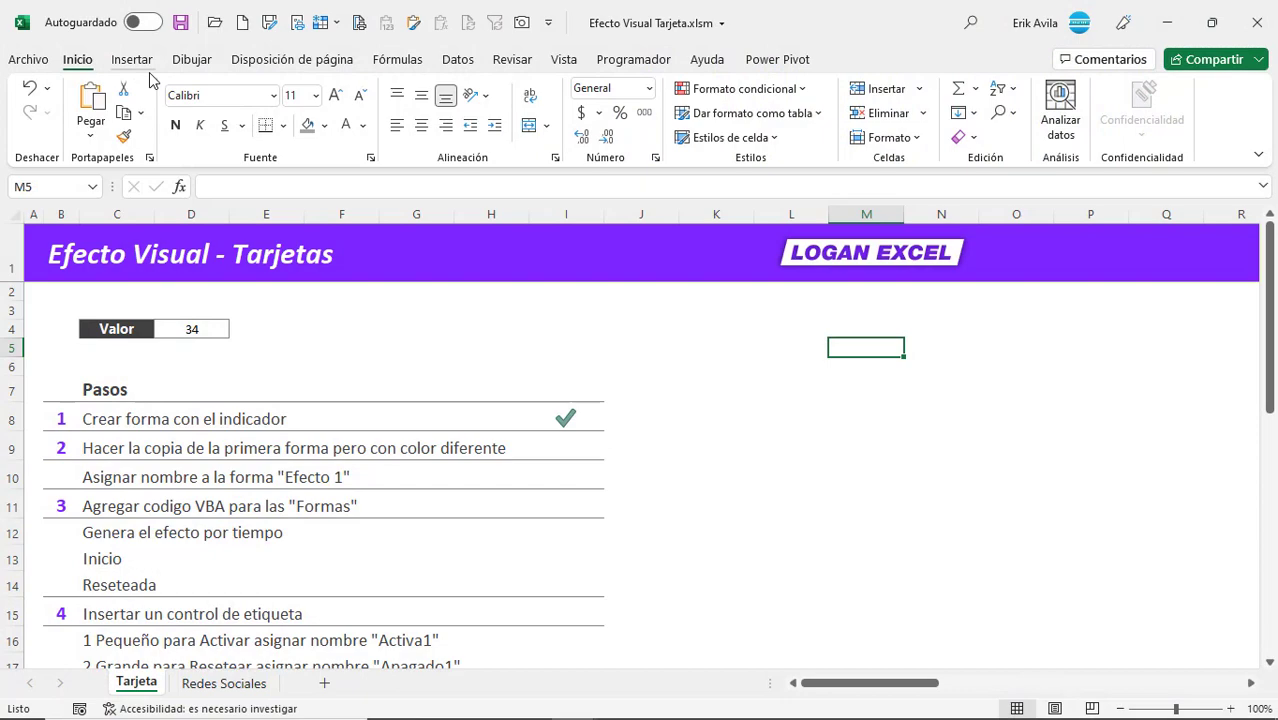
- Draw a 'Rectángulo: esquinas redondeadas' shape beside the Pasos list around columns K–N
left_click(145, 62)
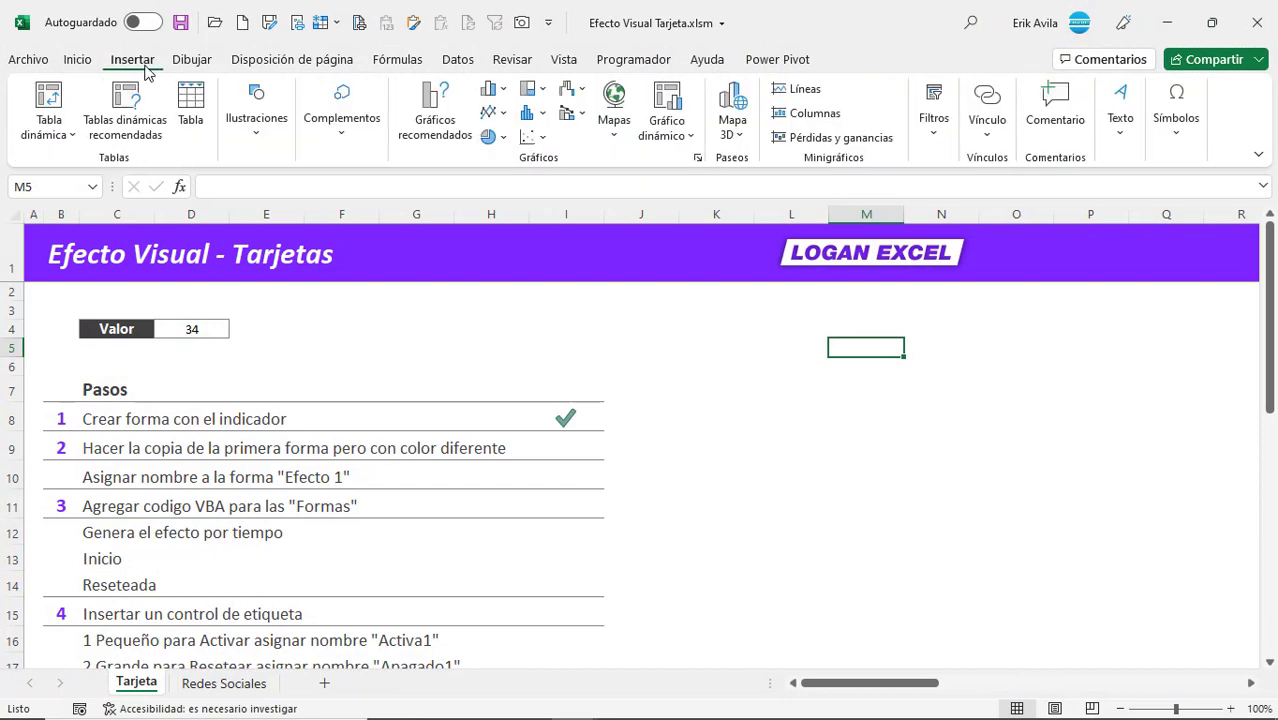
left_click(255, 118)
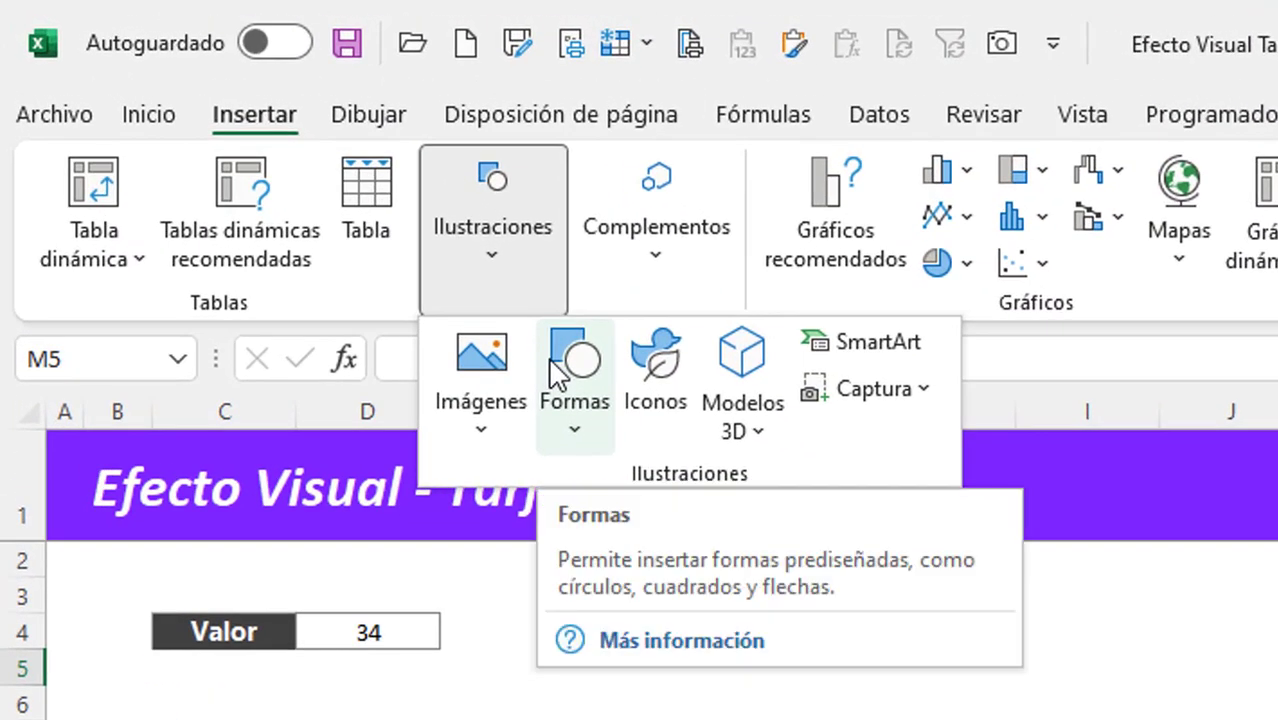
left_click(551, 360)
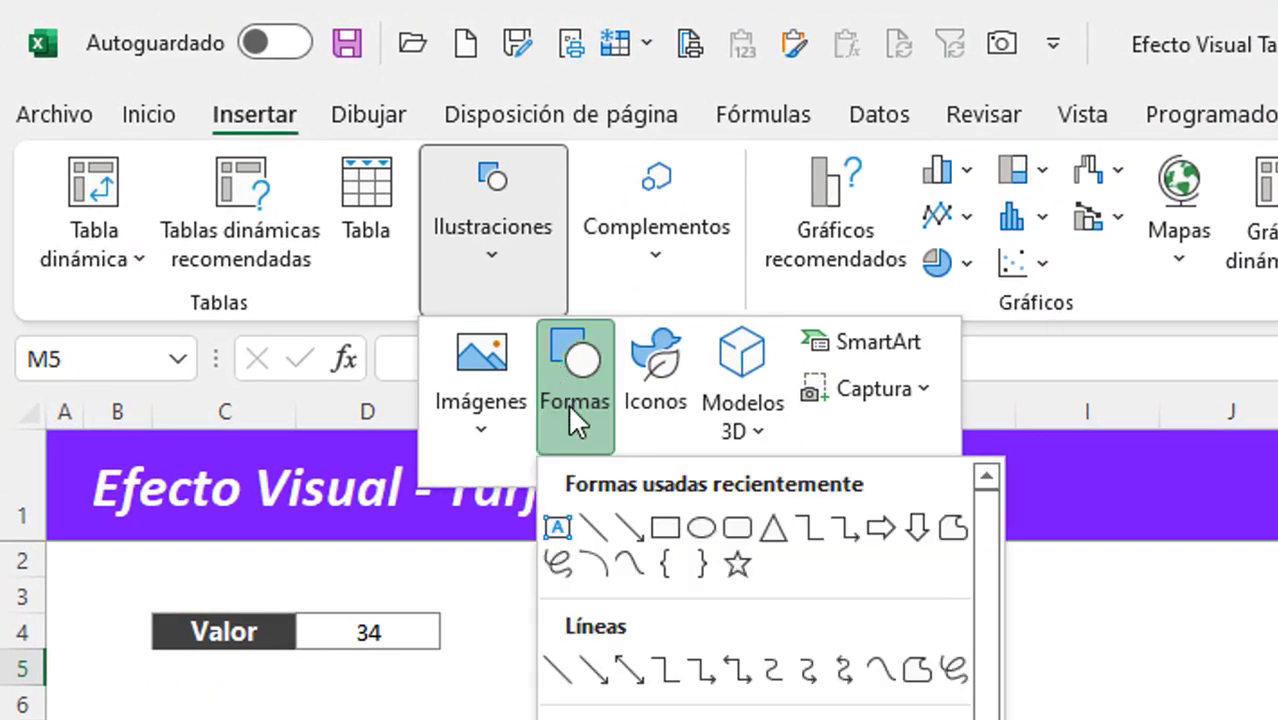
left_click(735, 533)
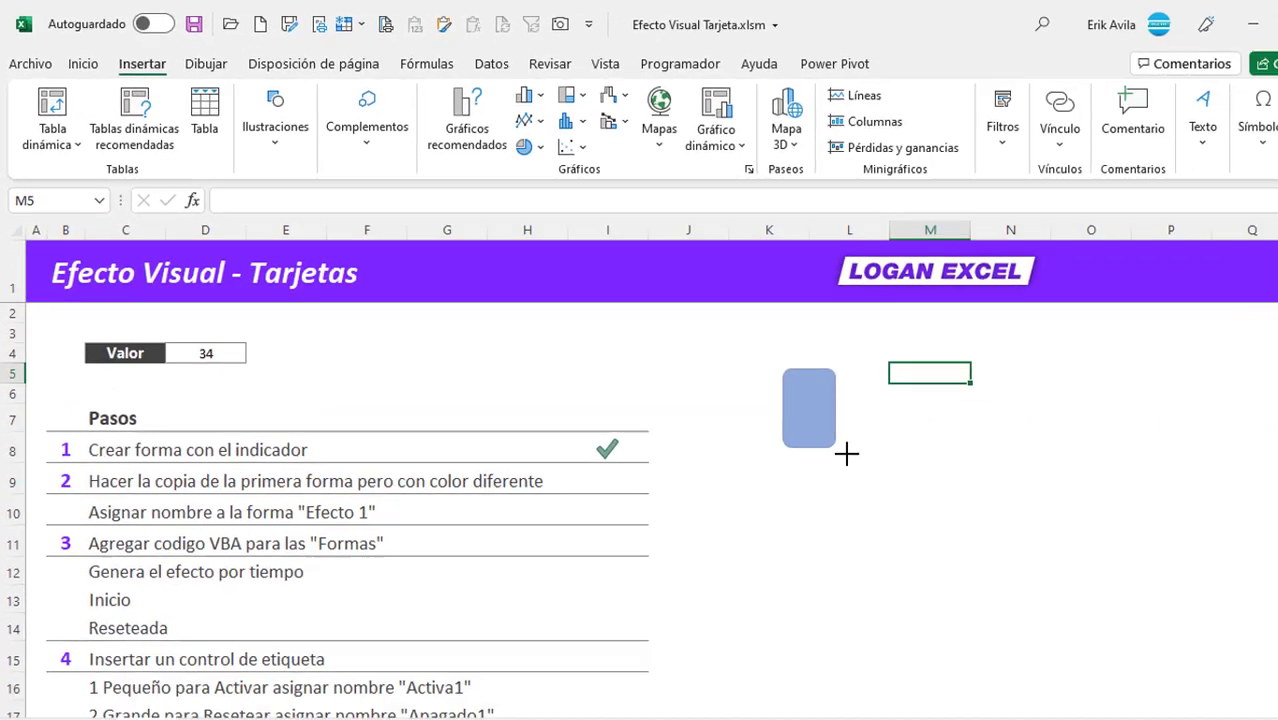
left_click_drag(729, 343, 941, 497)
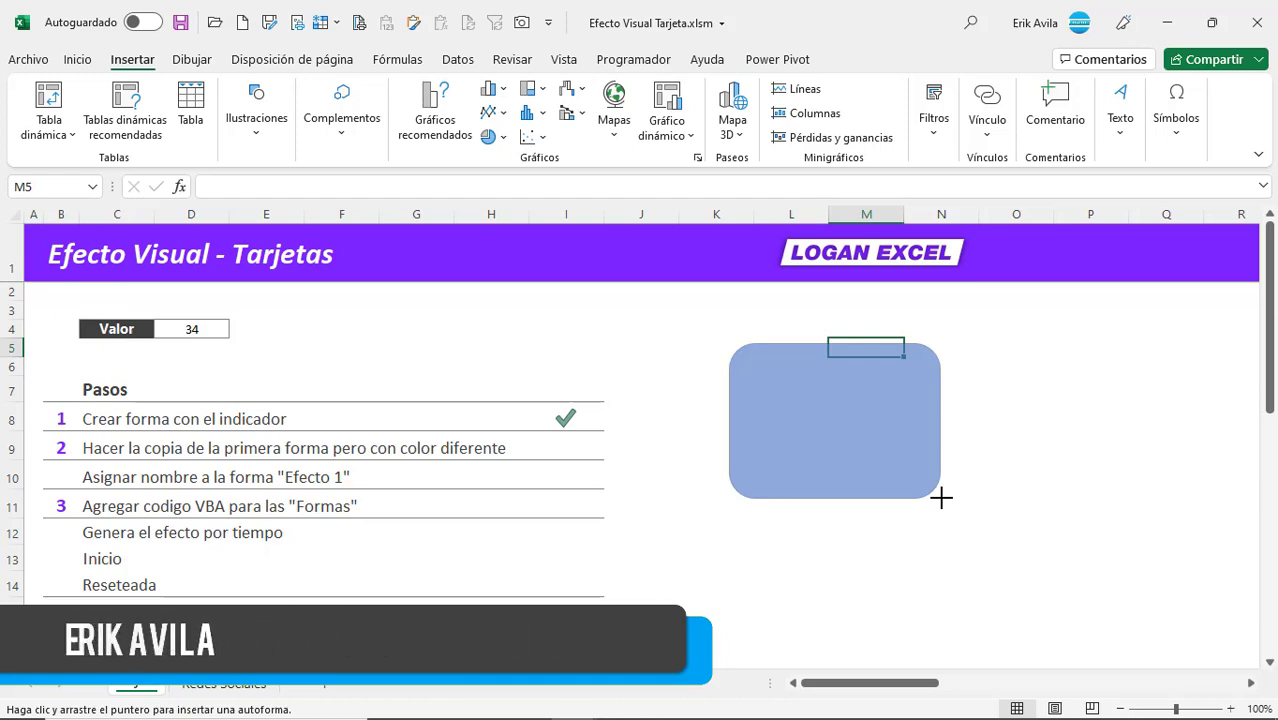
left_click_drag(941, 497, 941, 497)
- Deselect and reselect the rounded rectangle a few times to check its placement
left_click(673, 400)
left_click(814, 416)
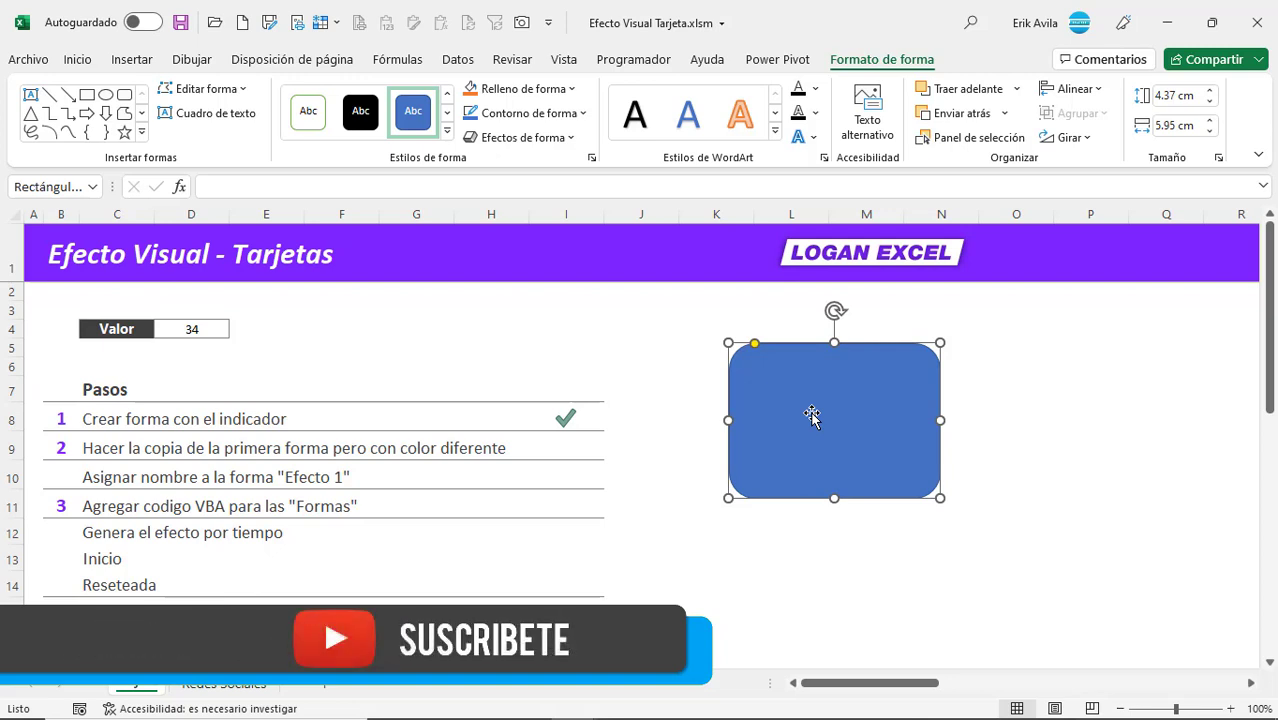
left_click(645, 350)
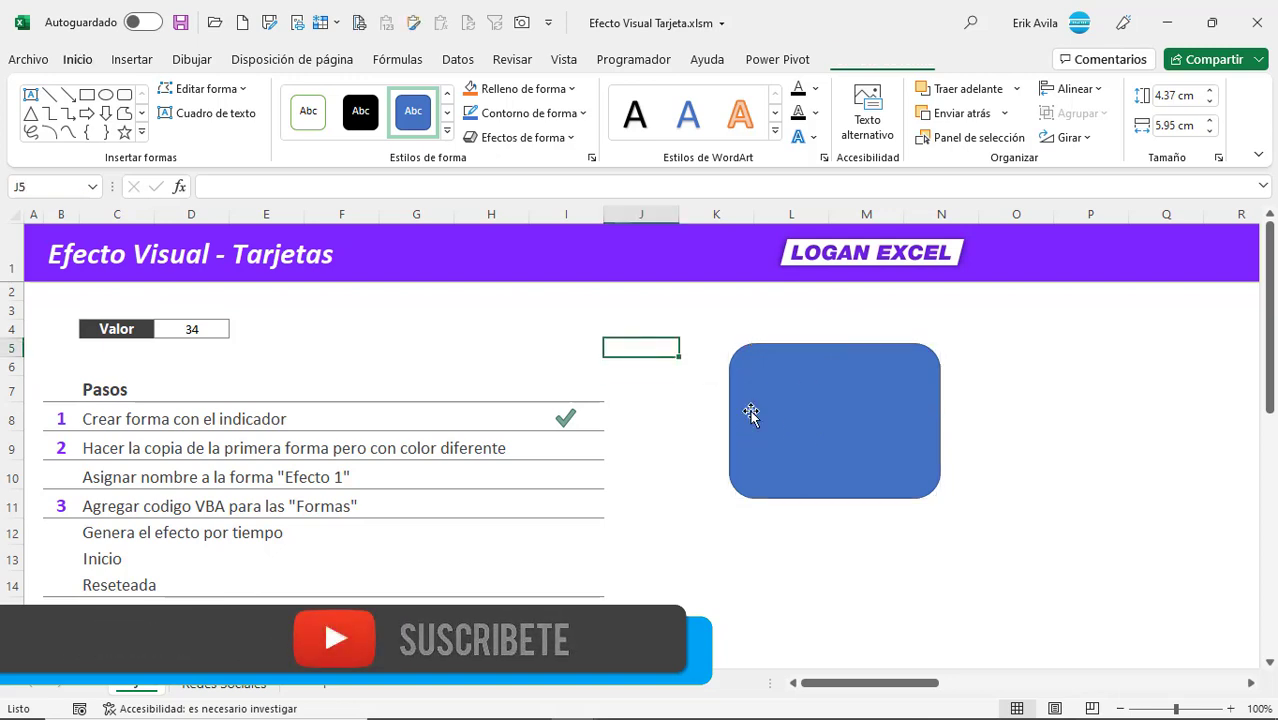
left_click(789, 419)
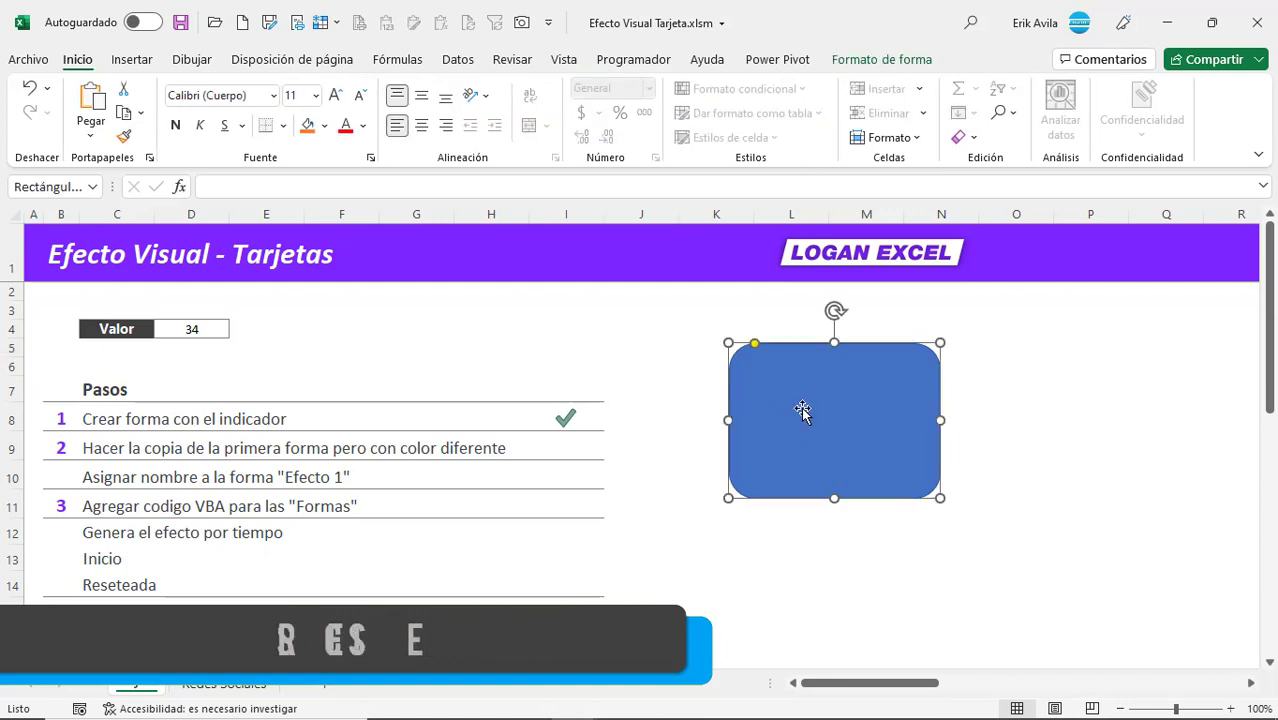
left_click(646, 367)
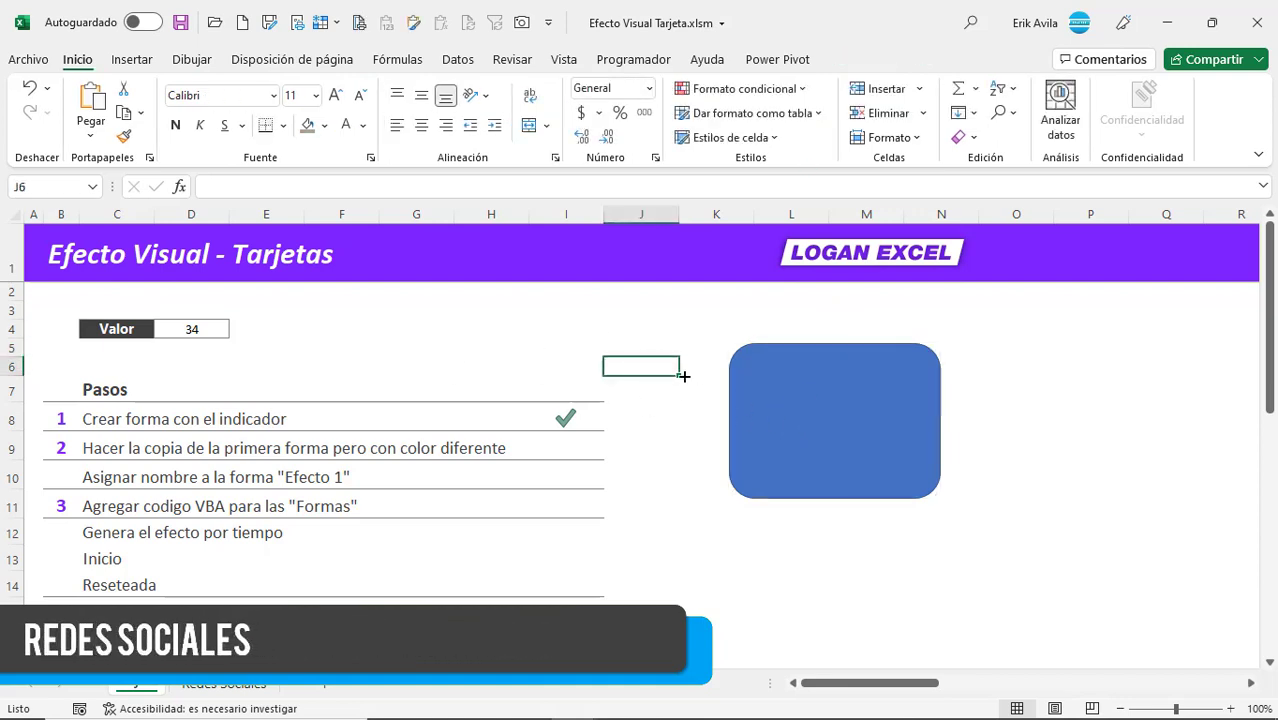
left_click(820, 407)
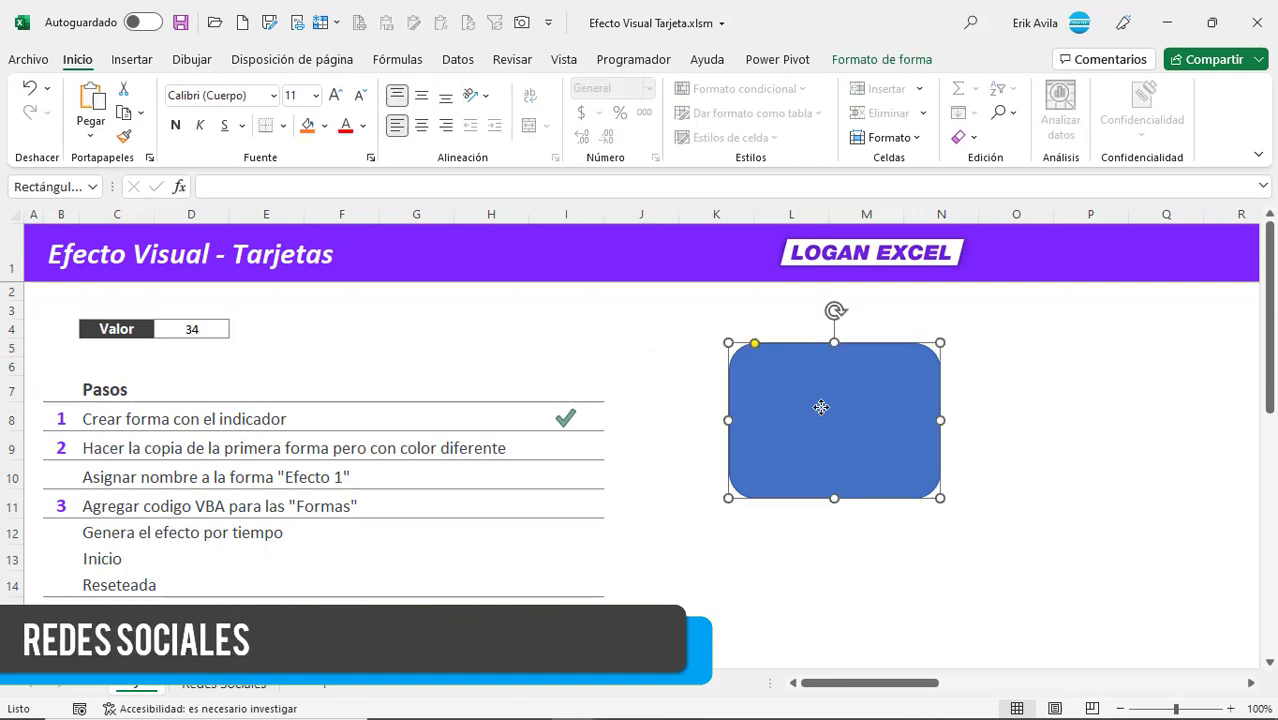
- Link the rounded rectangle's text to the Valor cell with =$D$4
left_click(204, 328)
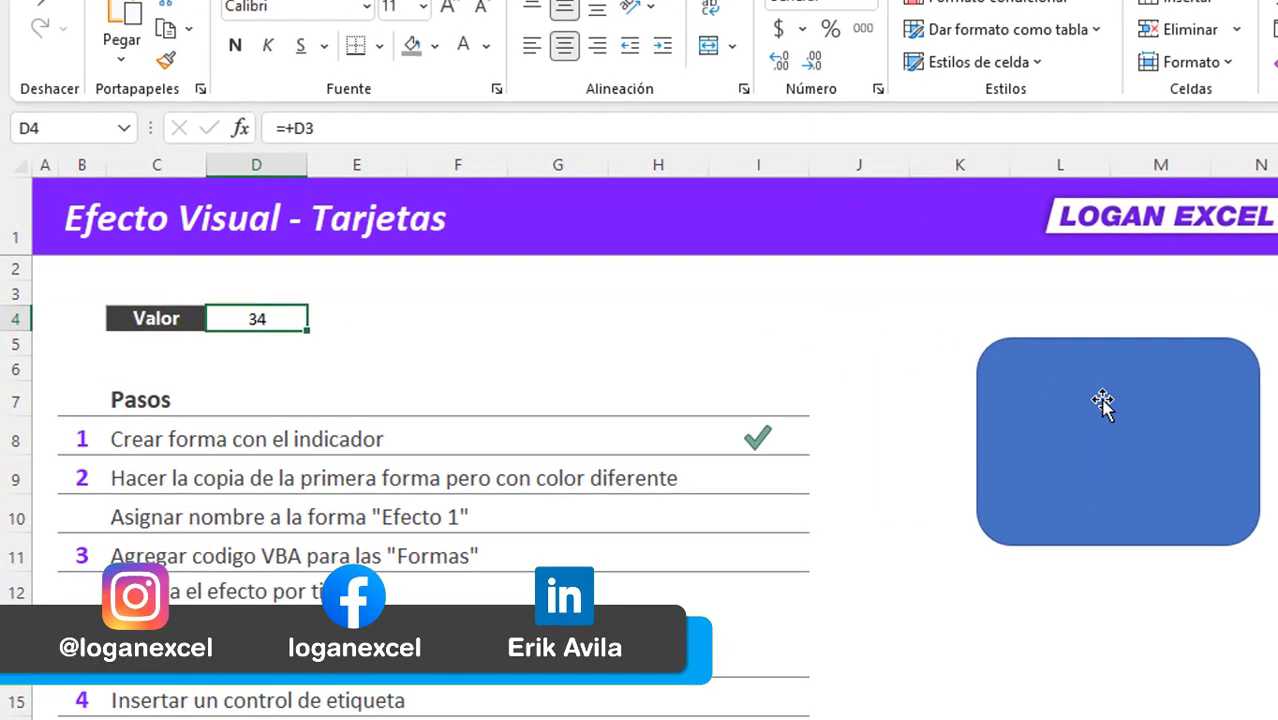
left_click(1103, 404)
type("=$D$4")
key("Return")
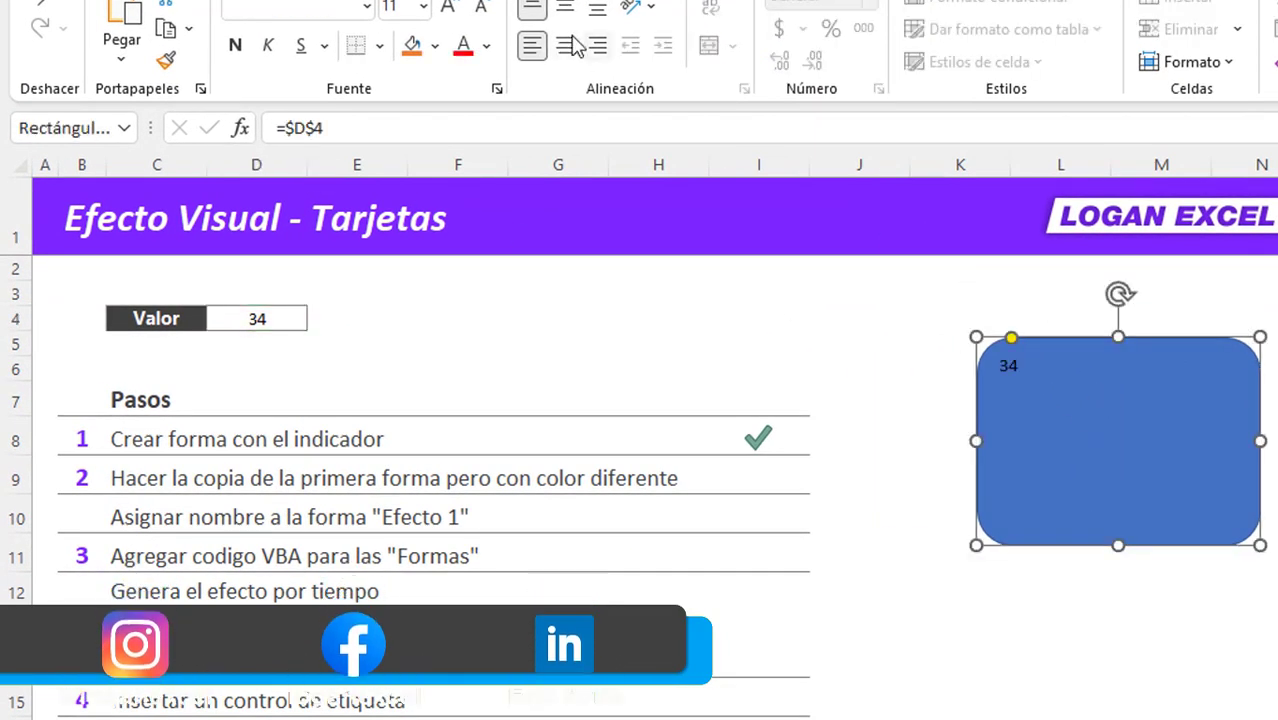
- Centre the card's number vertically and horizontally and raise its font size several times
left_click(565, 9)
left_click(564, 46)
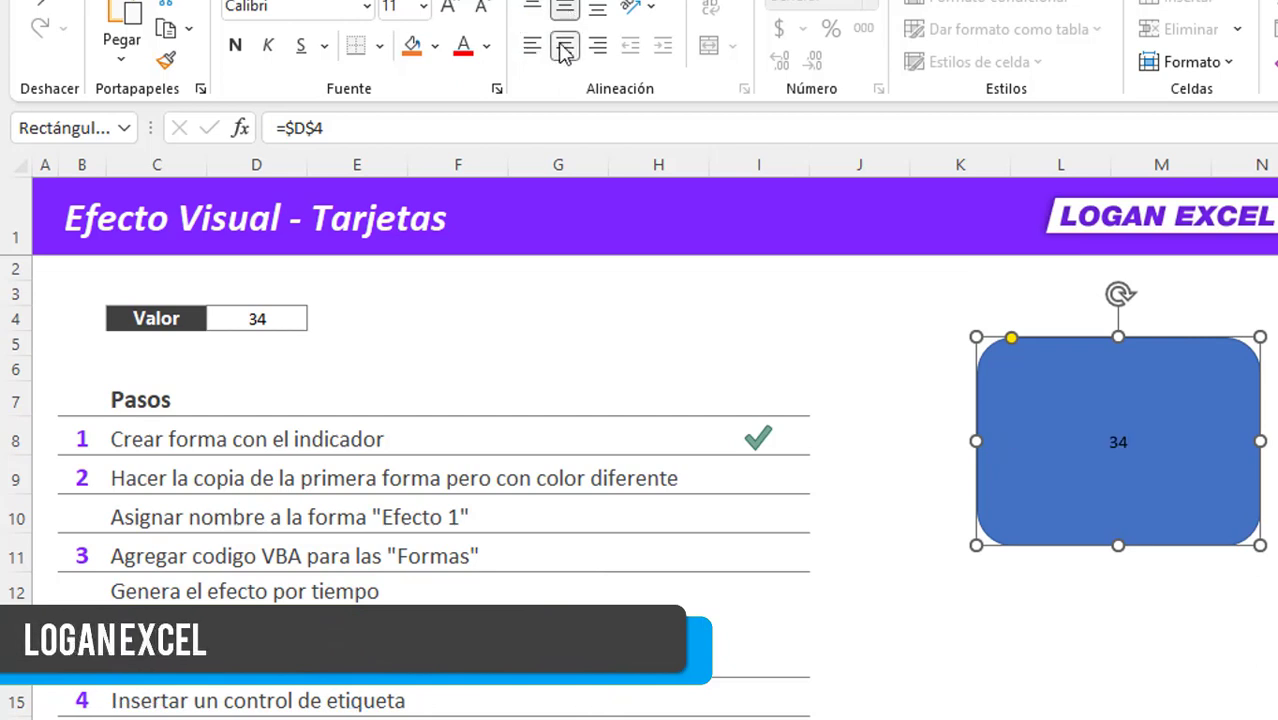
left_click(449, 9)
left_click(449, 9)
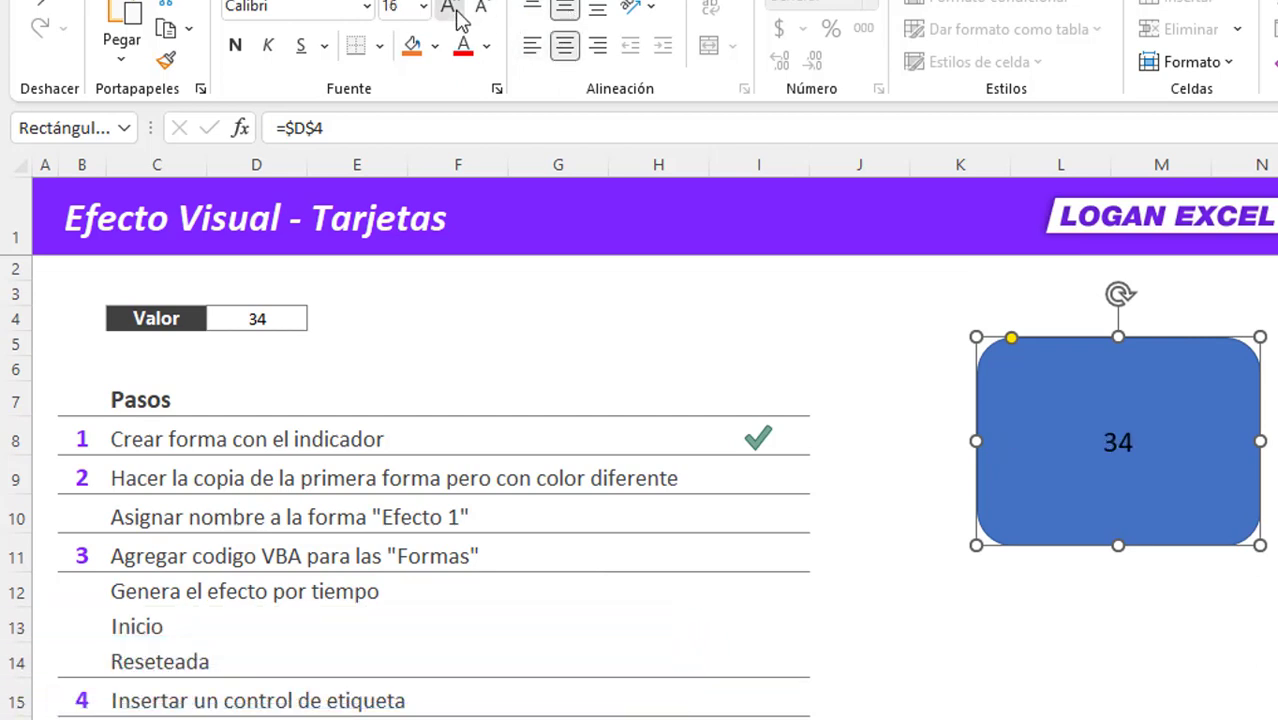
left_click(449, 9)
left_click(859, 343)
left_click(1032, 383)
left_click(805, 322)
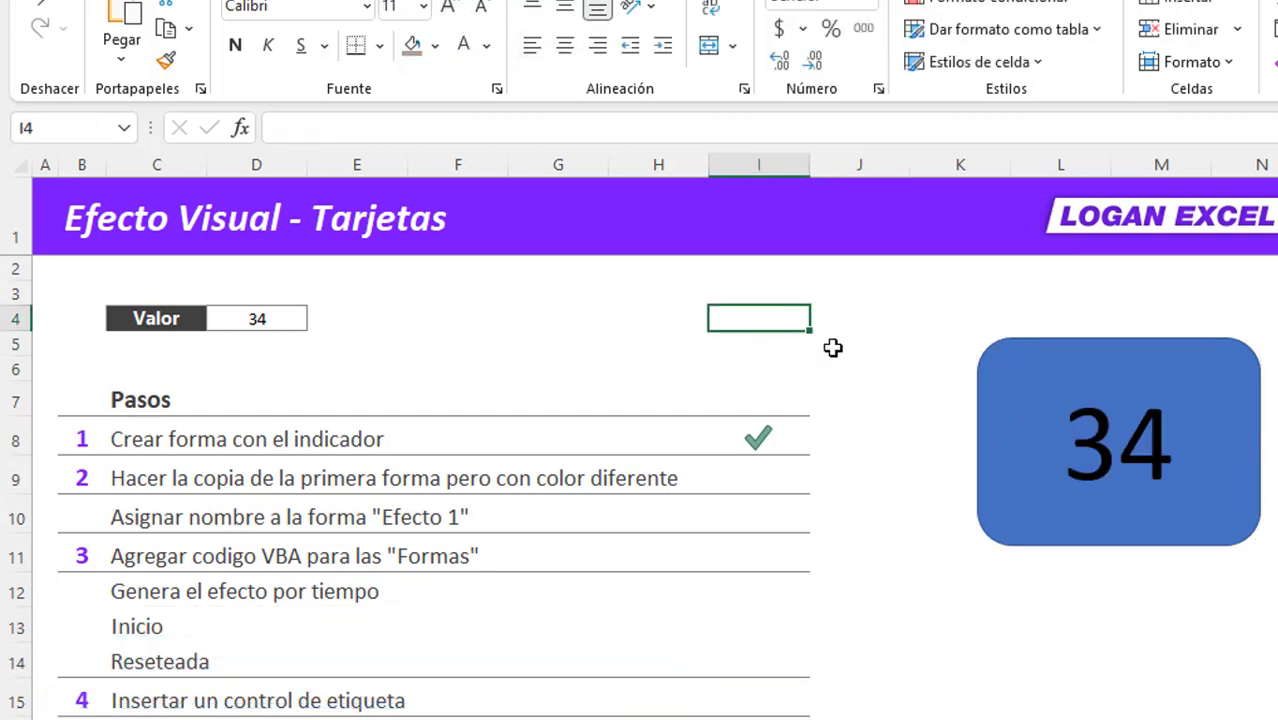
- Recalculate with F9 repeatedly so the card shows new random values, then inspect the Valor formula
key("F9")
key("F9")
key("F9")
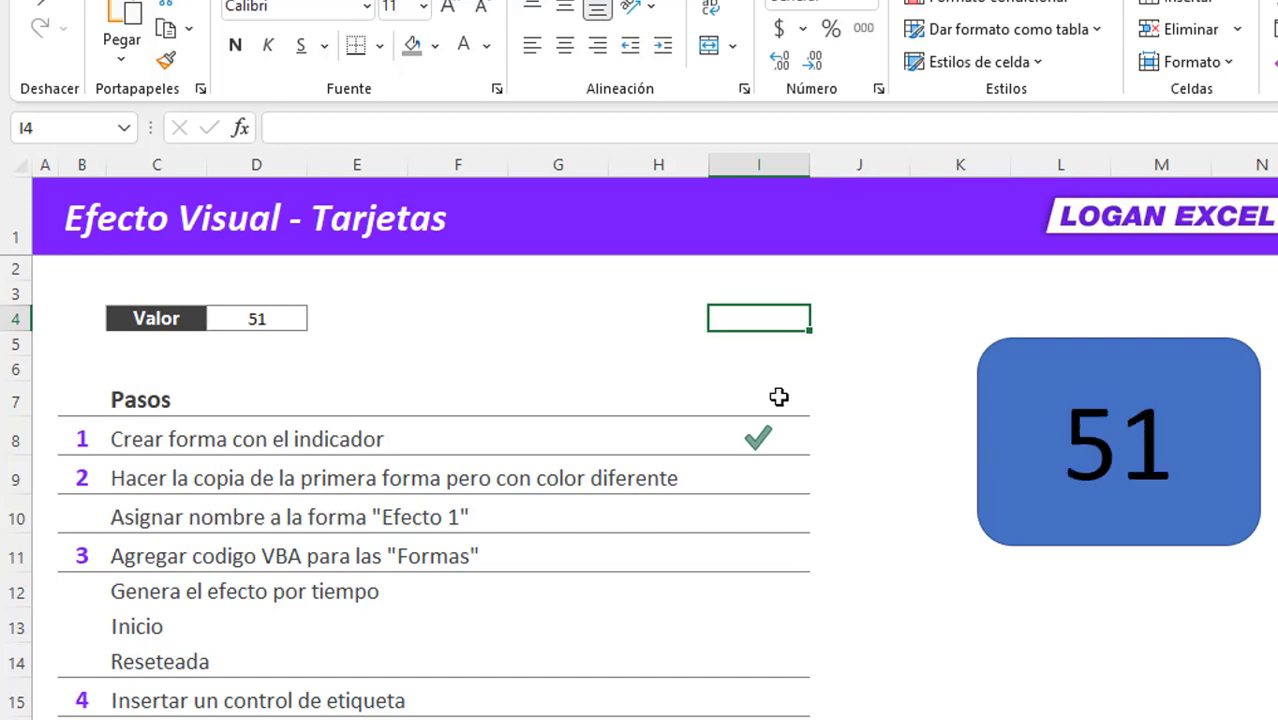
key("F9")
key("F9")
key("F9")
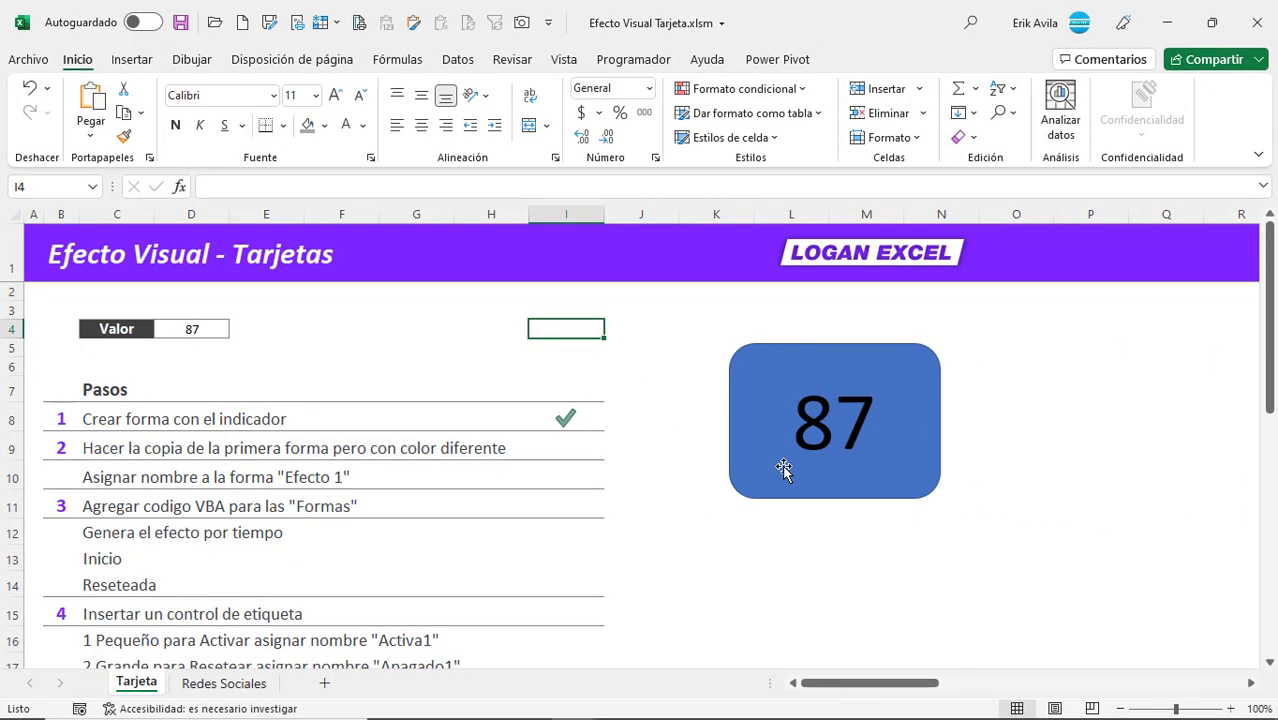
key("F9")
left_click(193, 317)
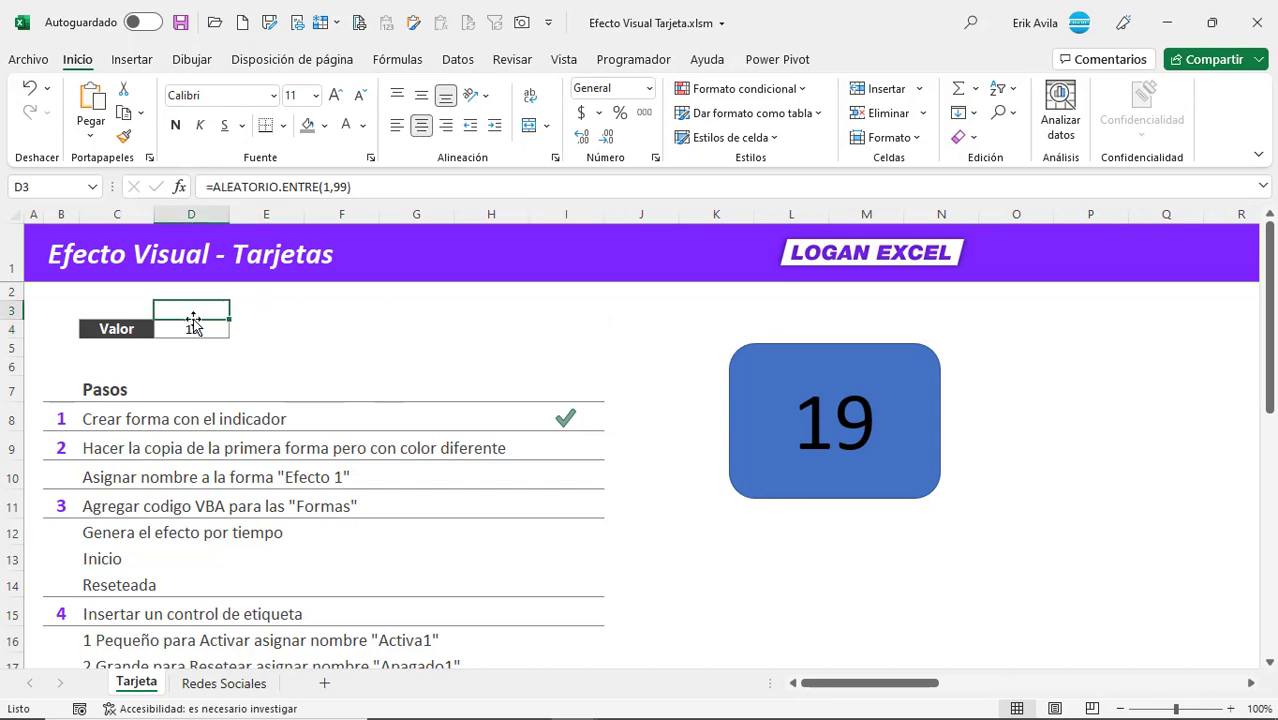
left_click(671, 336)
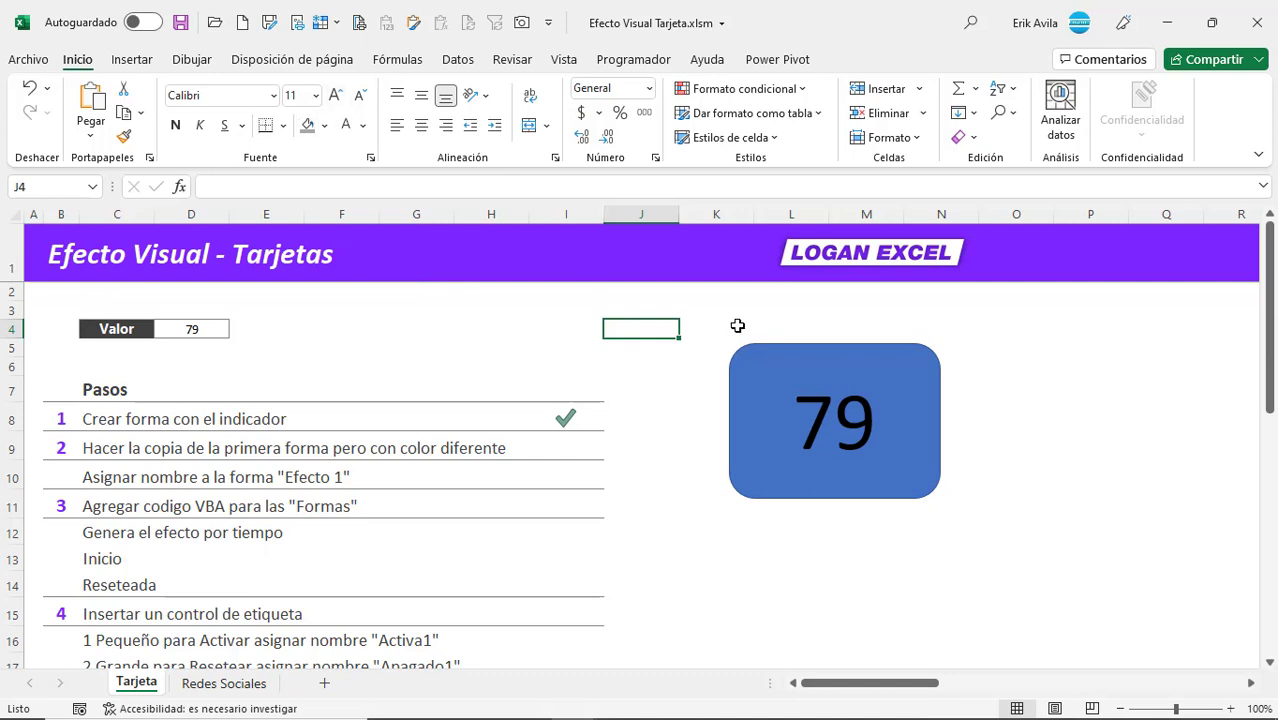
- Add a VENTAS text box below the card's number and narrow it to fit
left_click(737, 325)
left_click(131, 60)
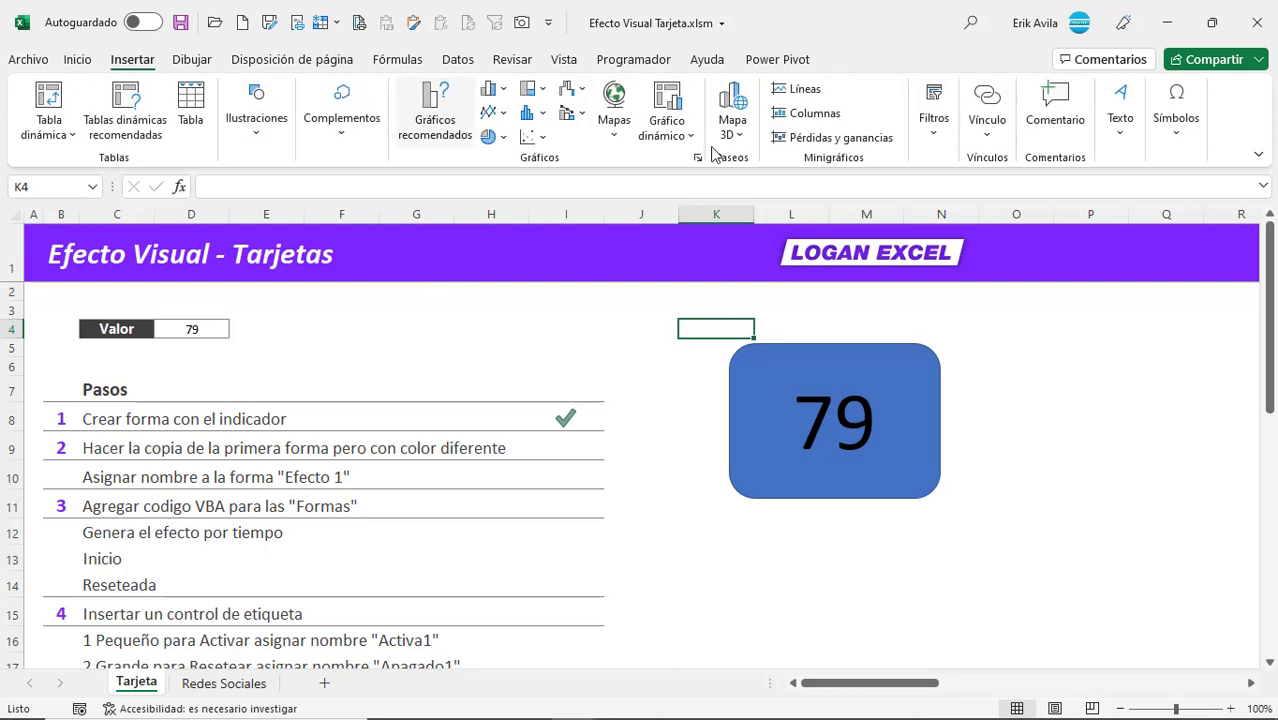
left_click(1120, 100)
left_click(1057, 195)
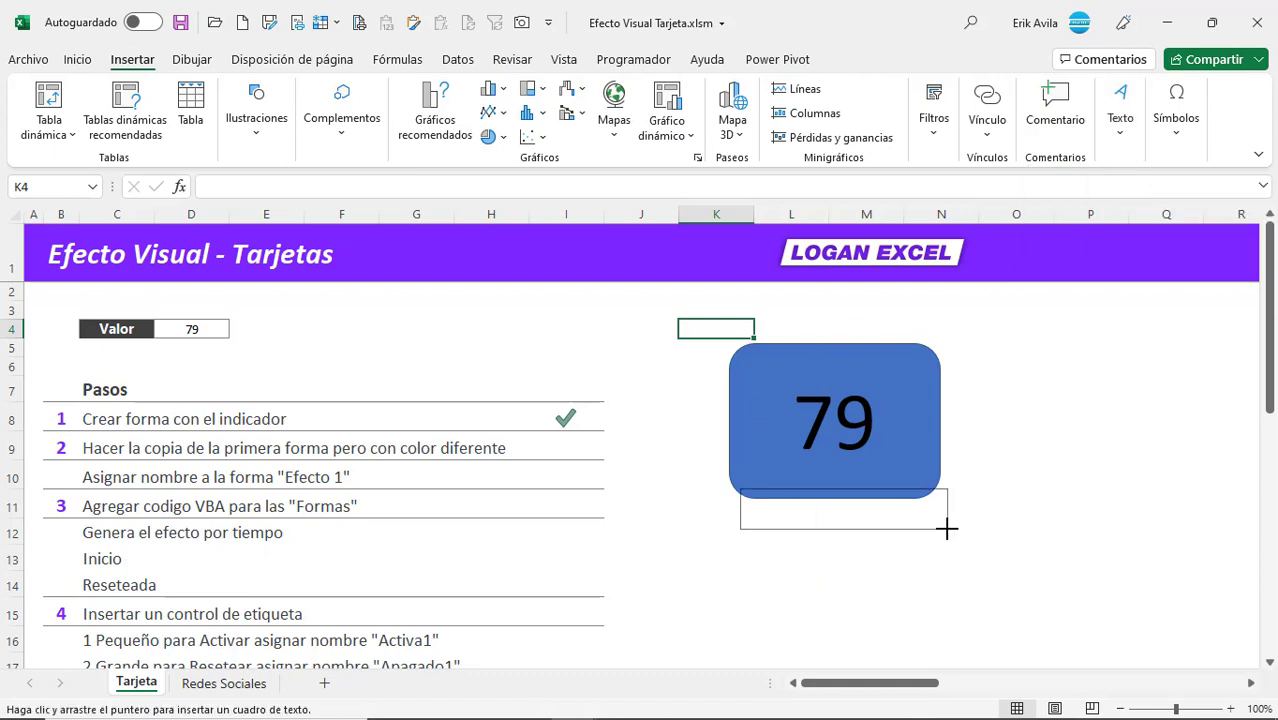
left_click_drag(820, 570, 947, 528)
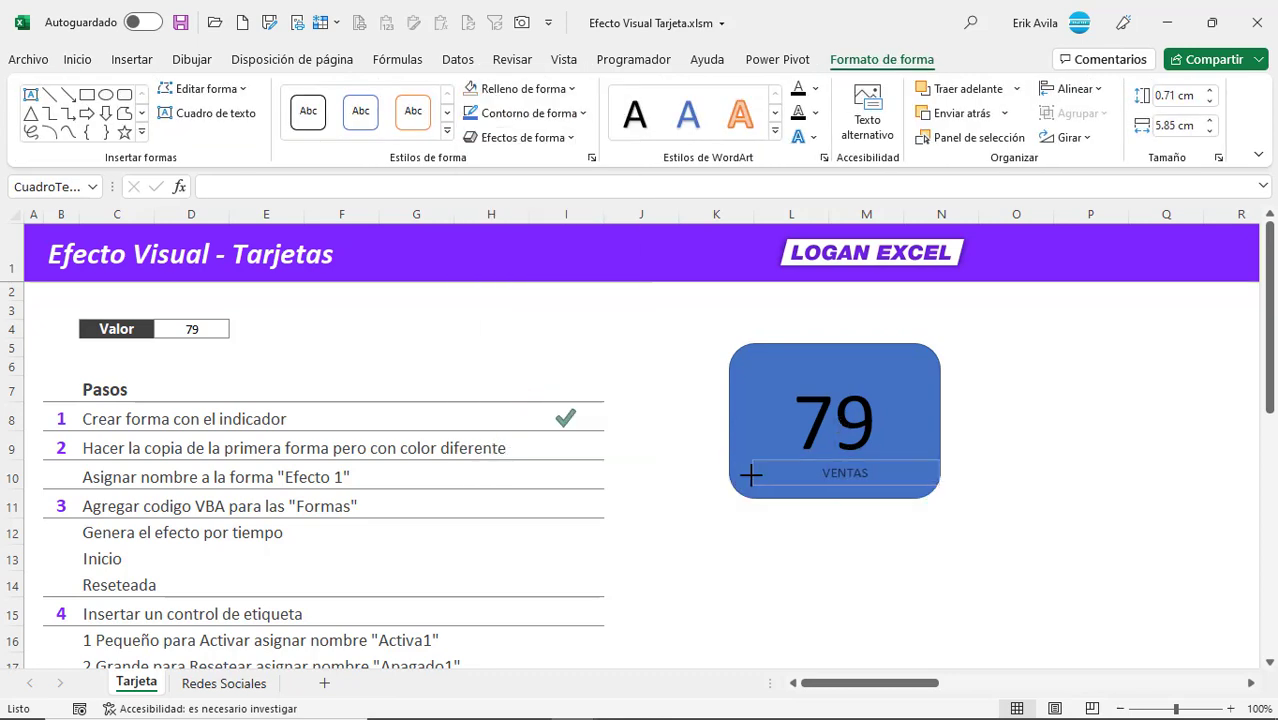
left_click_drag(751, 475, 800, 472)
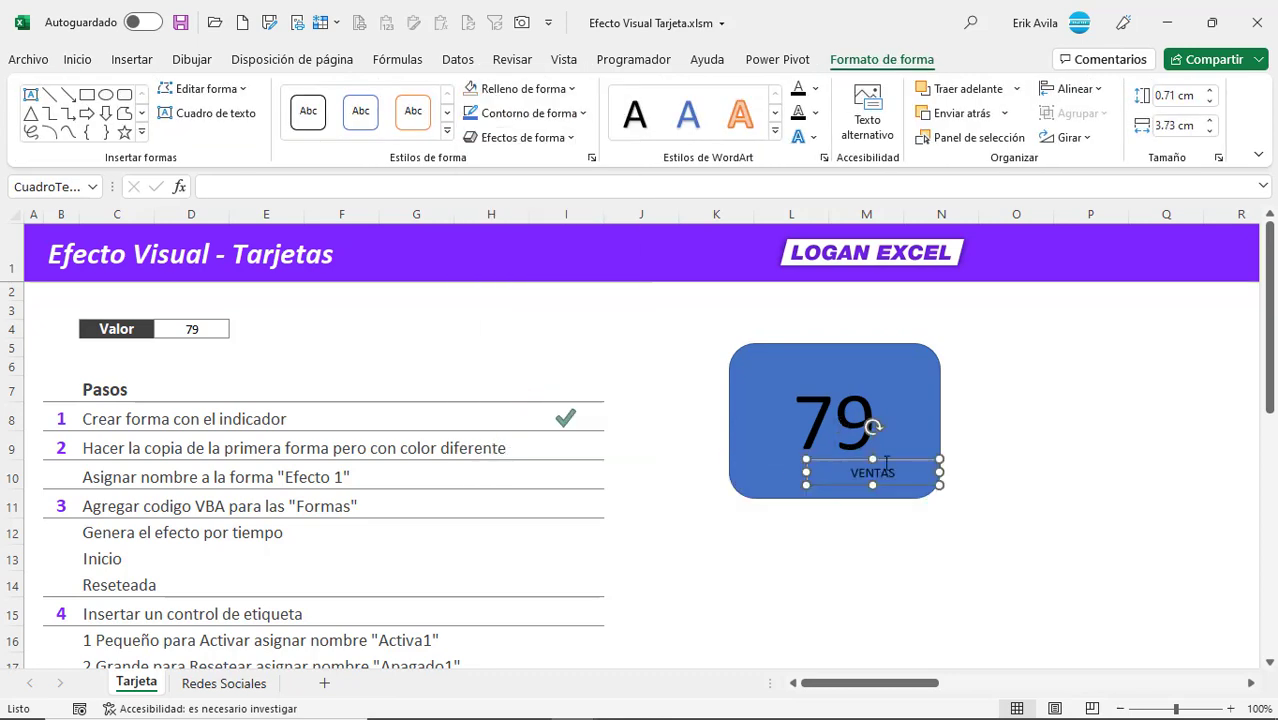
- Remove the VENTAS label's outline and realign the card's number above it
left_click(533, 113)
left_click(490, 397)
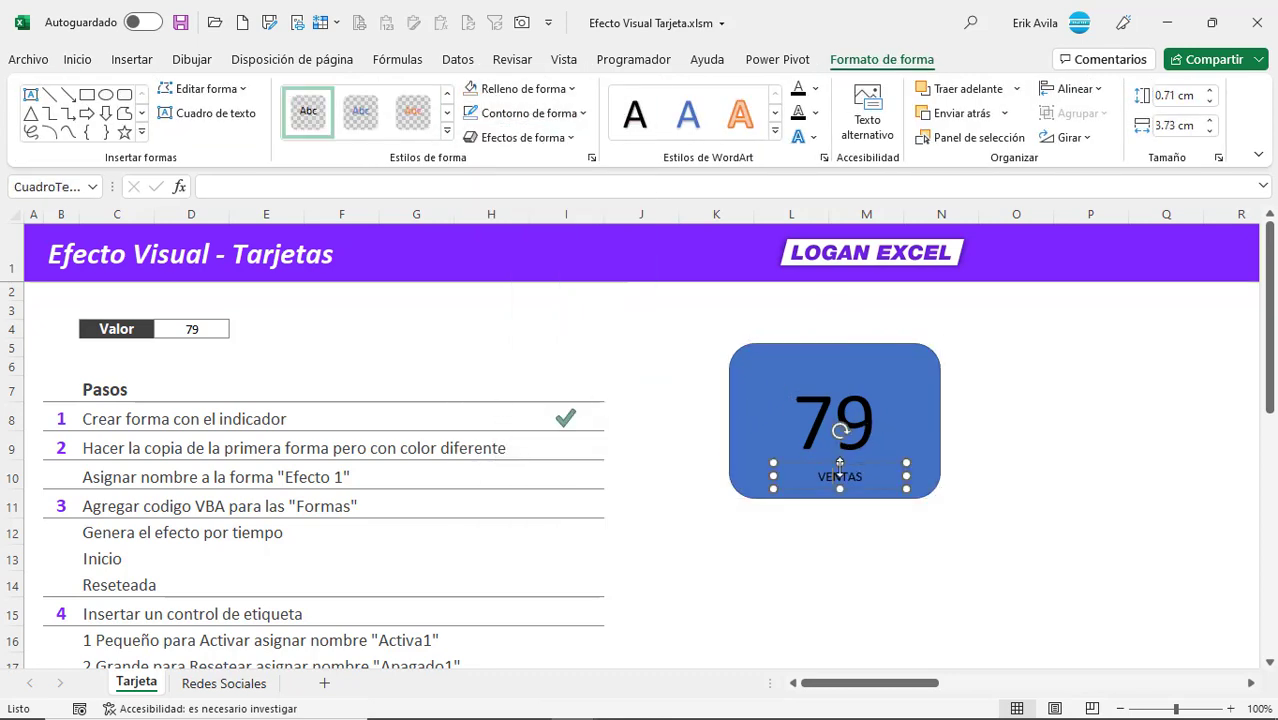
left_click(77, 59)
left_click(812, 392)
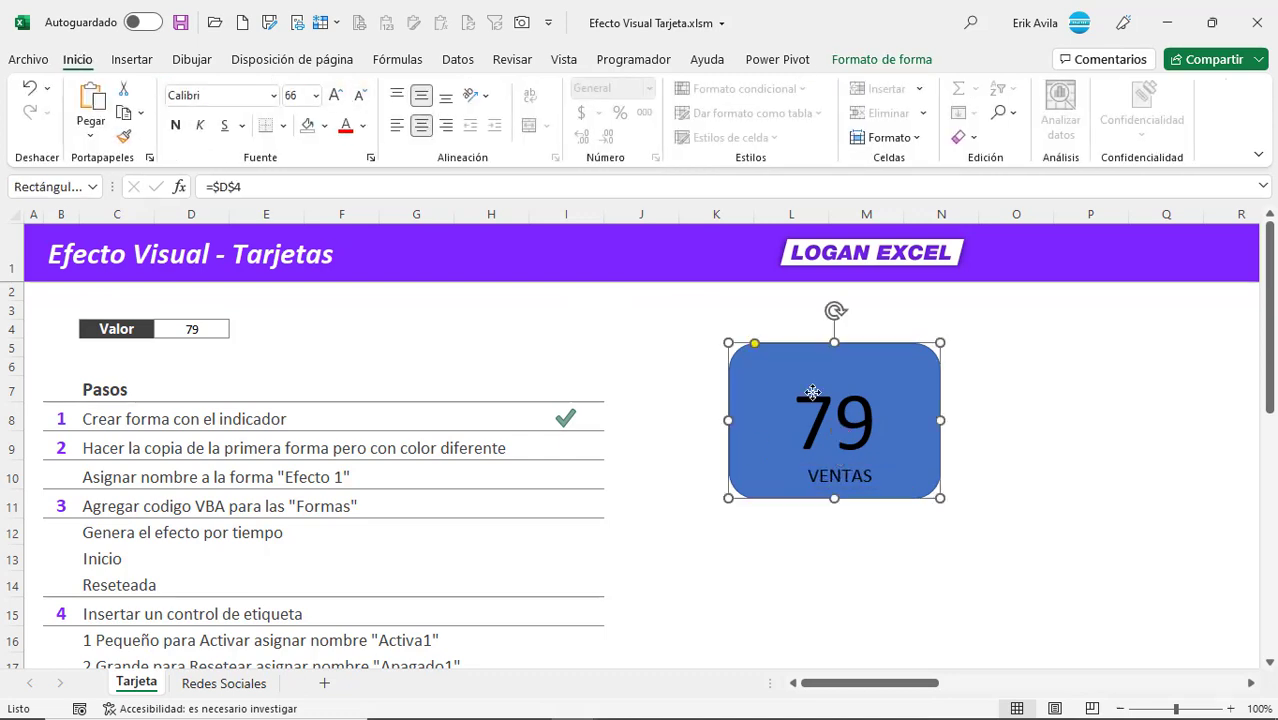
left_click(420, 123)
left_click(850, 358)
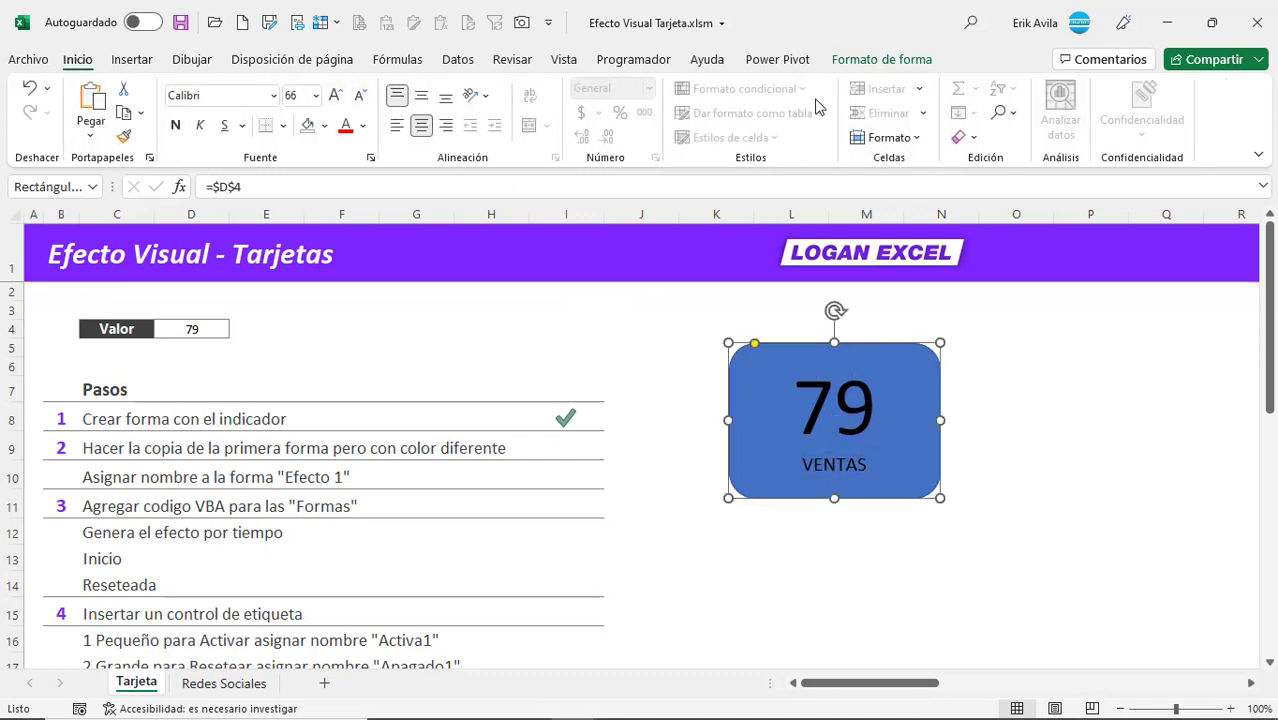
- Fill the card light grey and set its outline to Sin contorno
left_click(935, 60)
left_click(520, 88)
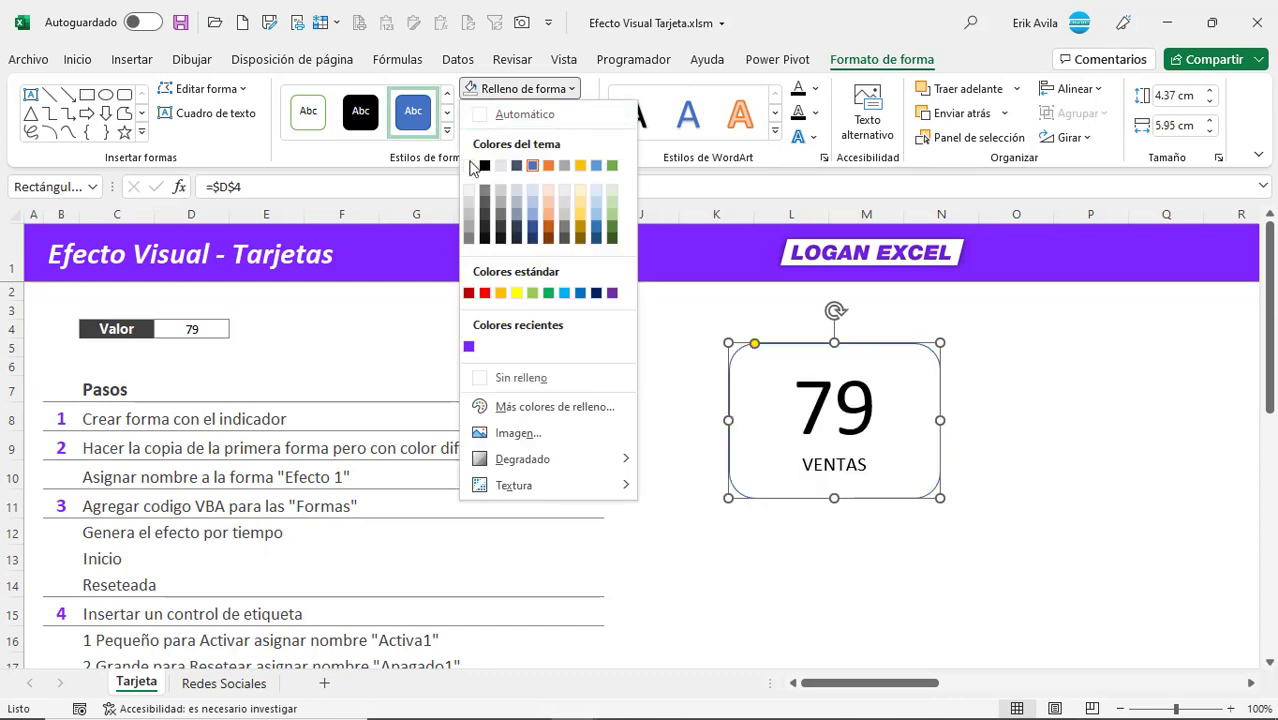
left_click(470, 219)
left_click(525, 112)
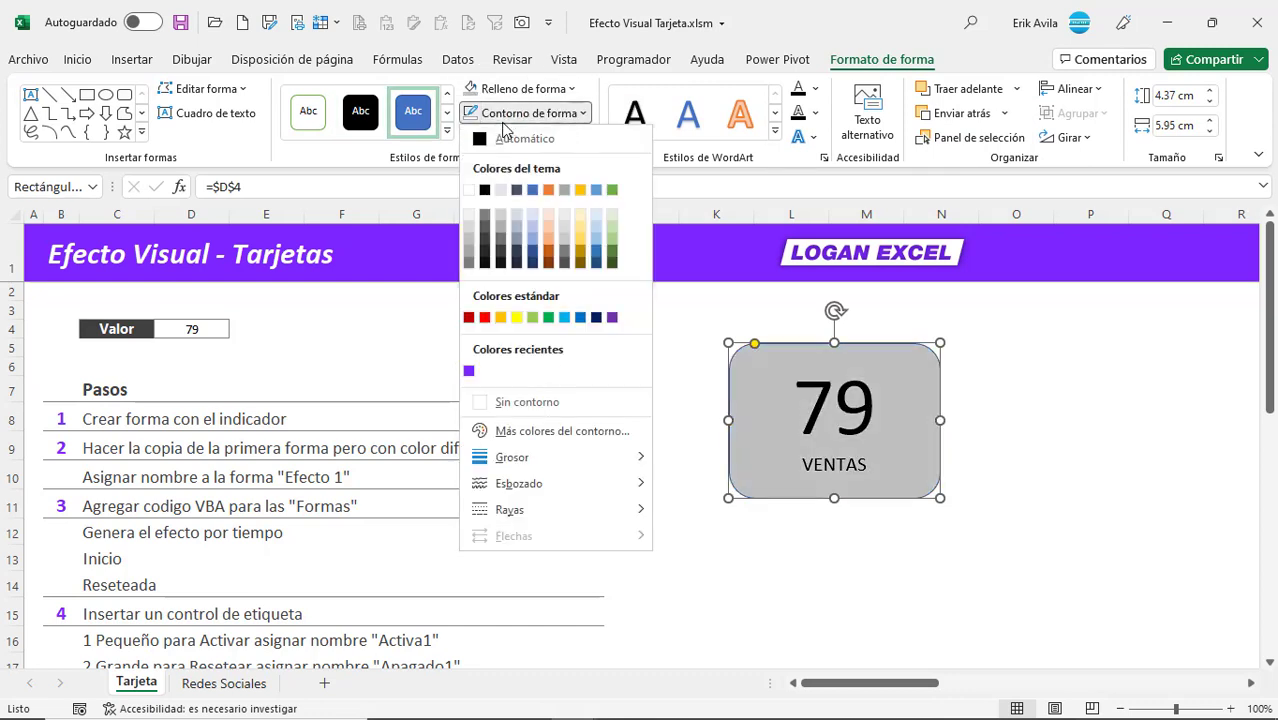
left_click(510, 400)
left_click(634, 335)
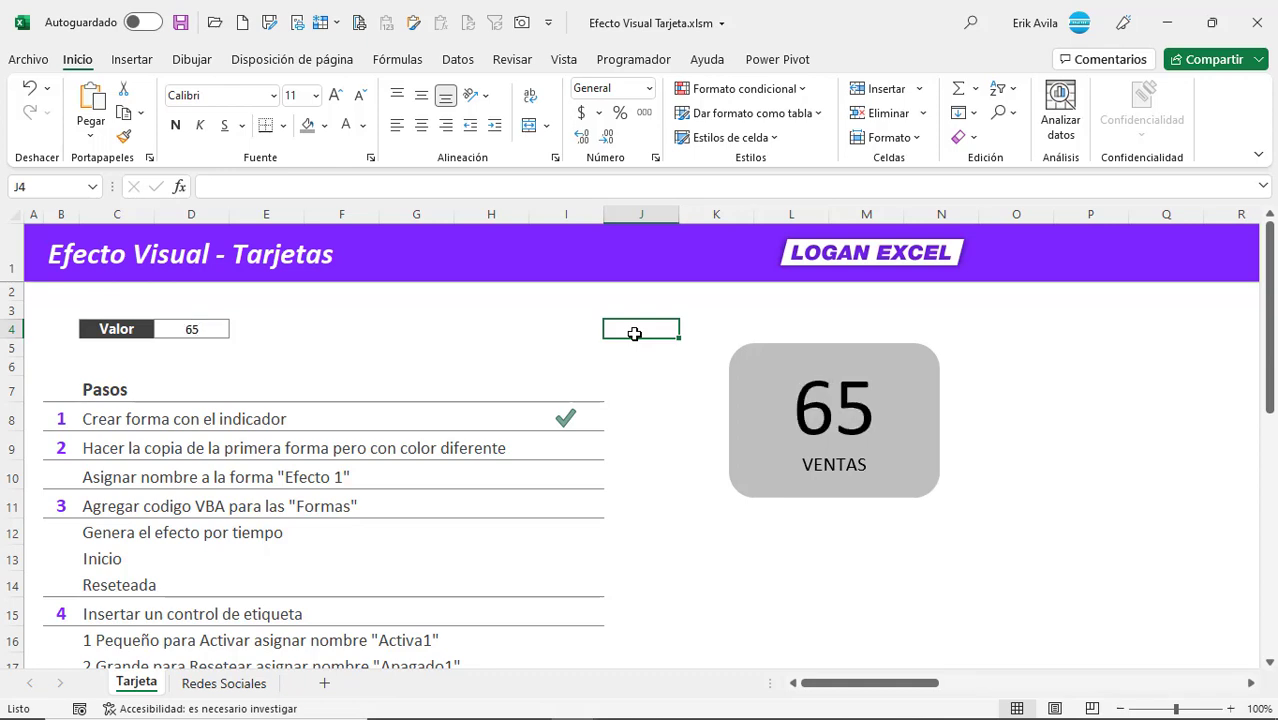
- Select the grey card, then Ctrl+click its VENTAS label to add it to the selection
left_click(566, 446)
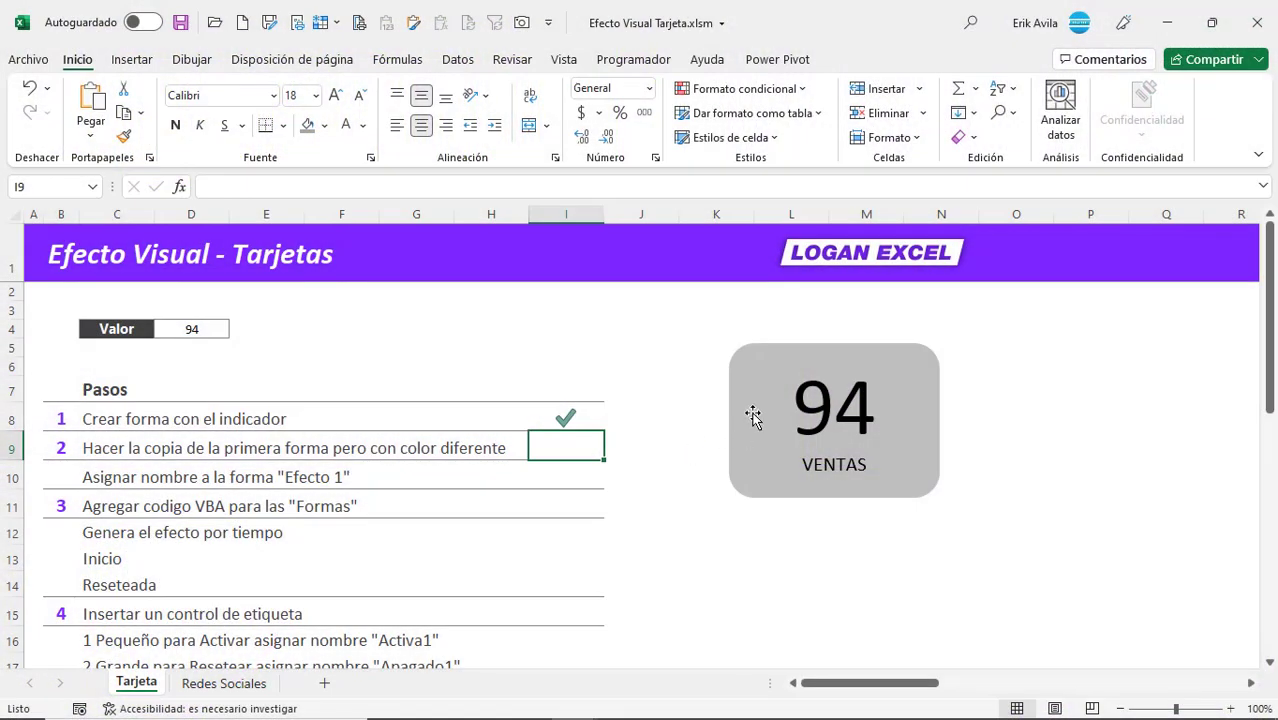
left_click(753, 417)
left_click(822, 453)
left_click(870, 357)
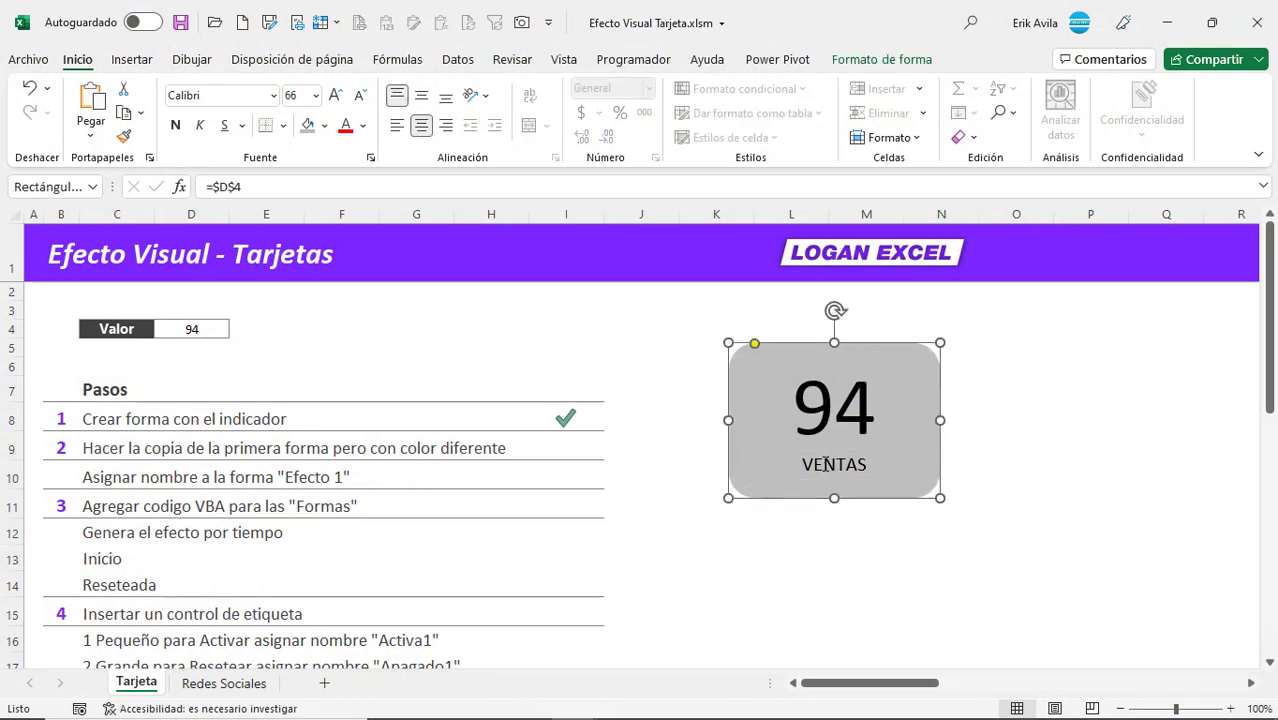
left_click(826, 464)
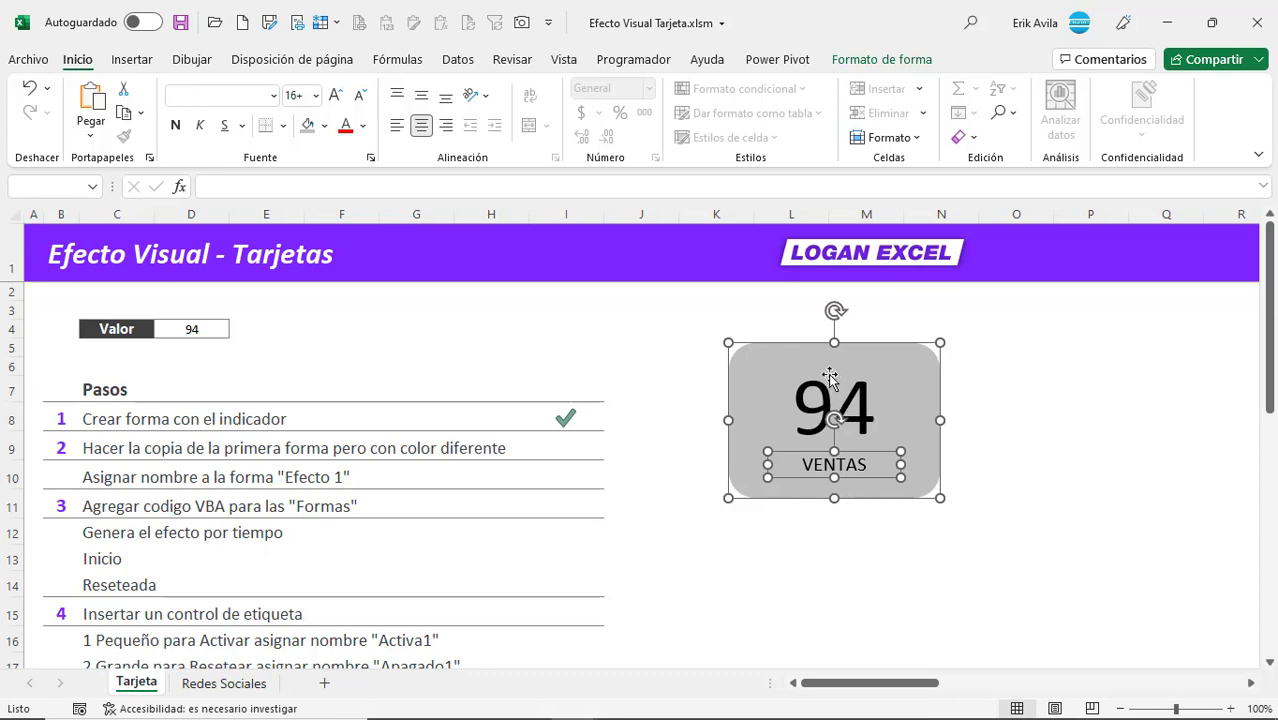
- Ctrl+drag the card and its label to the right to create a copy
left_click_drag(857, 355, 1121, 356, "ctrl")
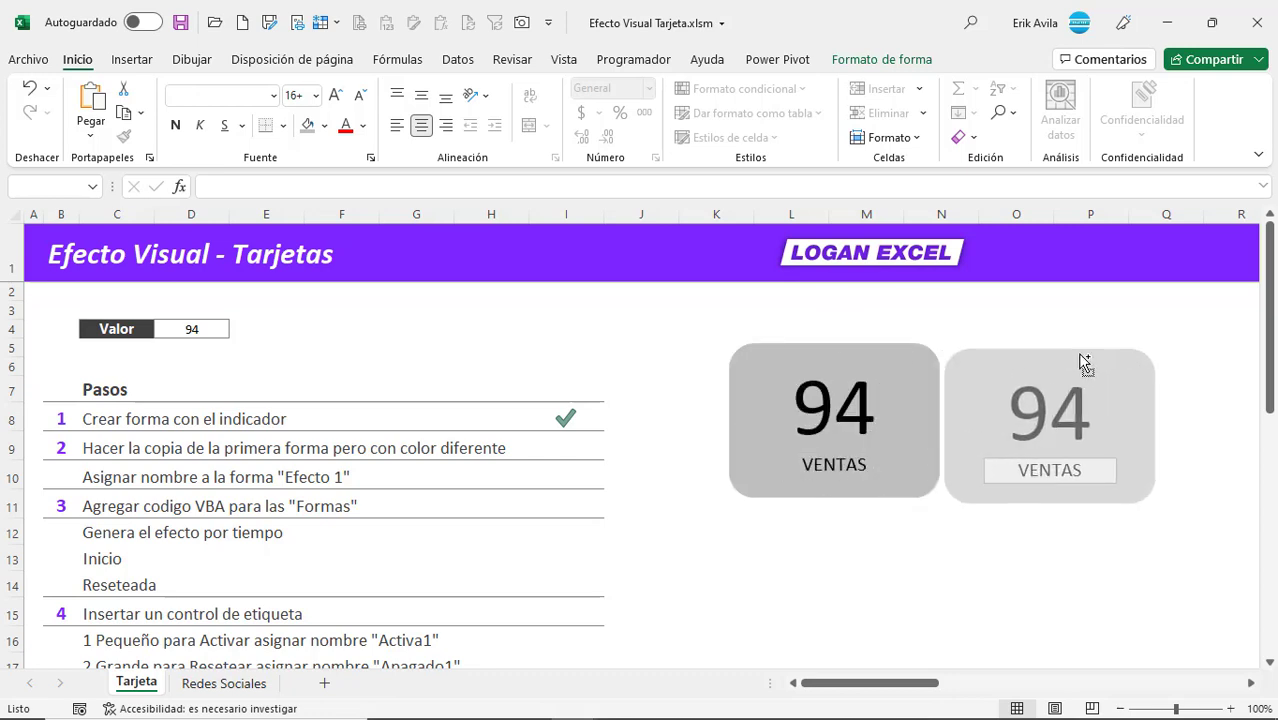
left_click(927, 512)
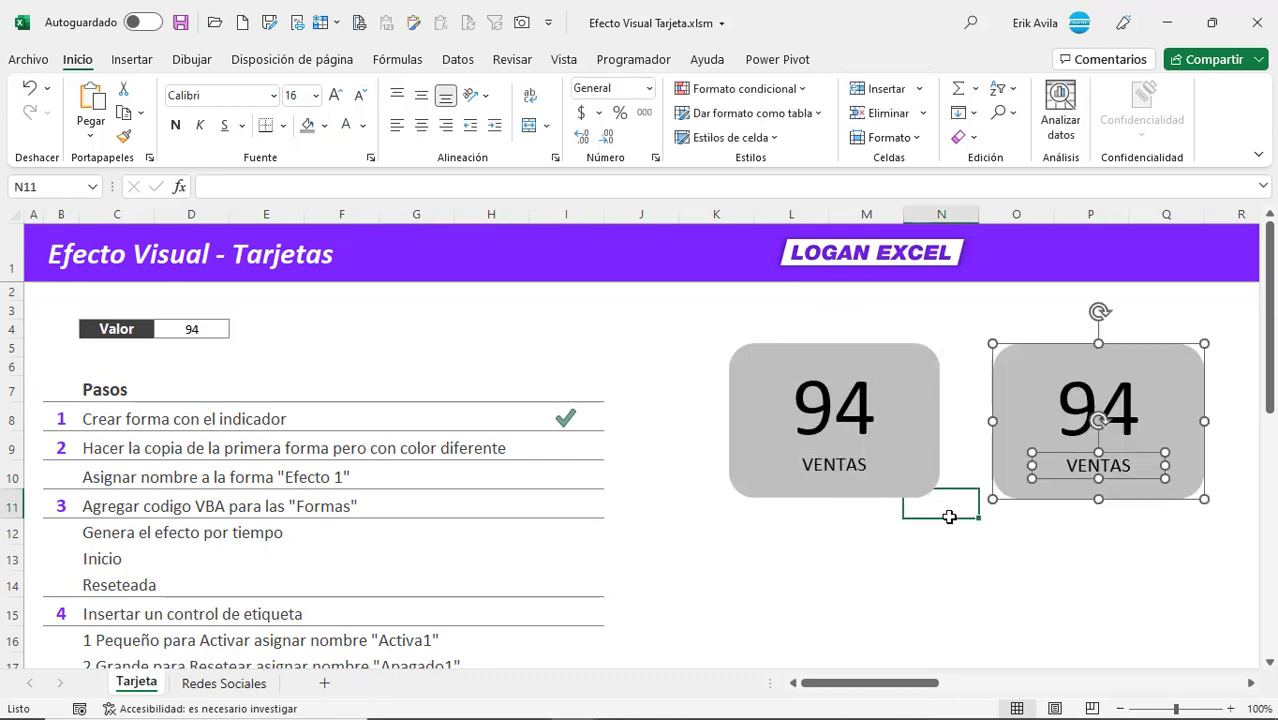
left_click(1028, 363)
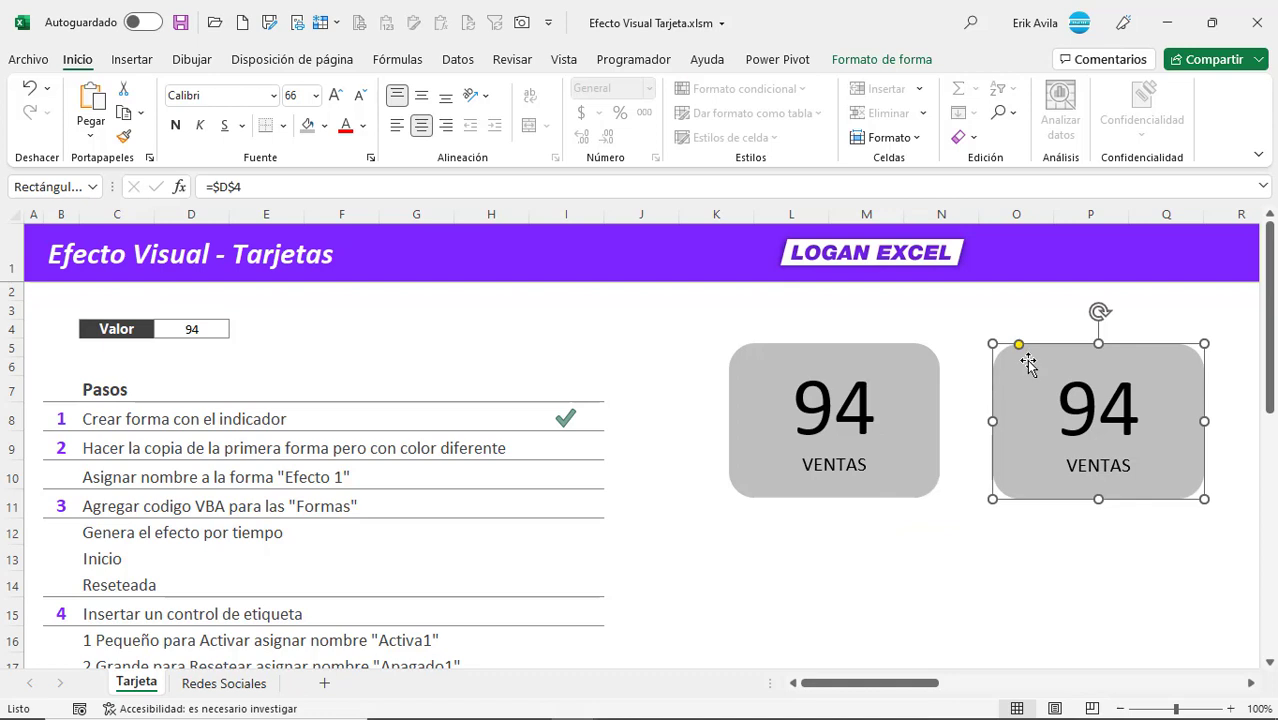
left_click(913, 380)
left_click(1030, 360)
- Fill the copied card purple and make its number white at font size 88
left_click(325, 126)
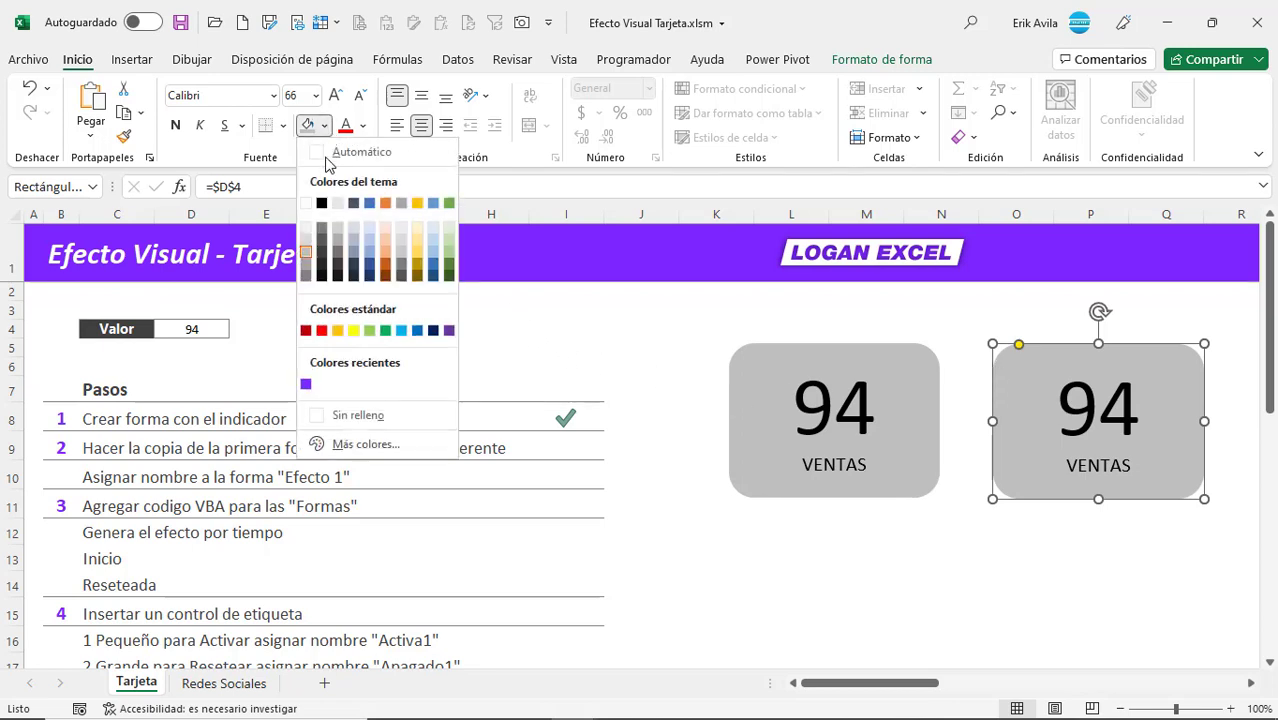
left_click(306, 386)
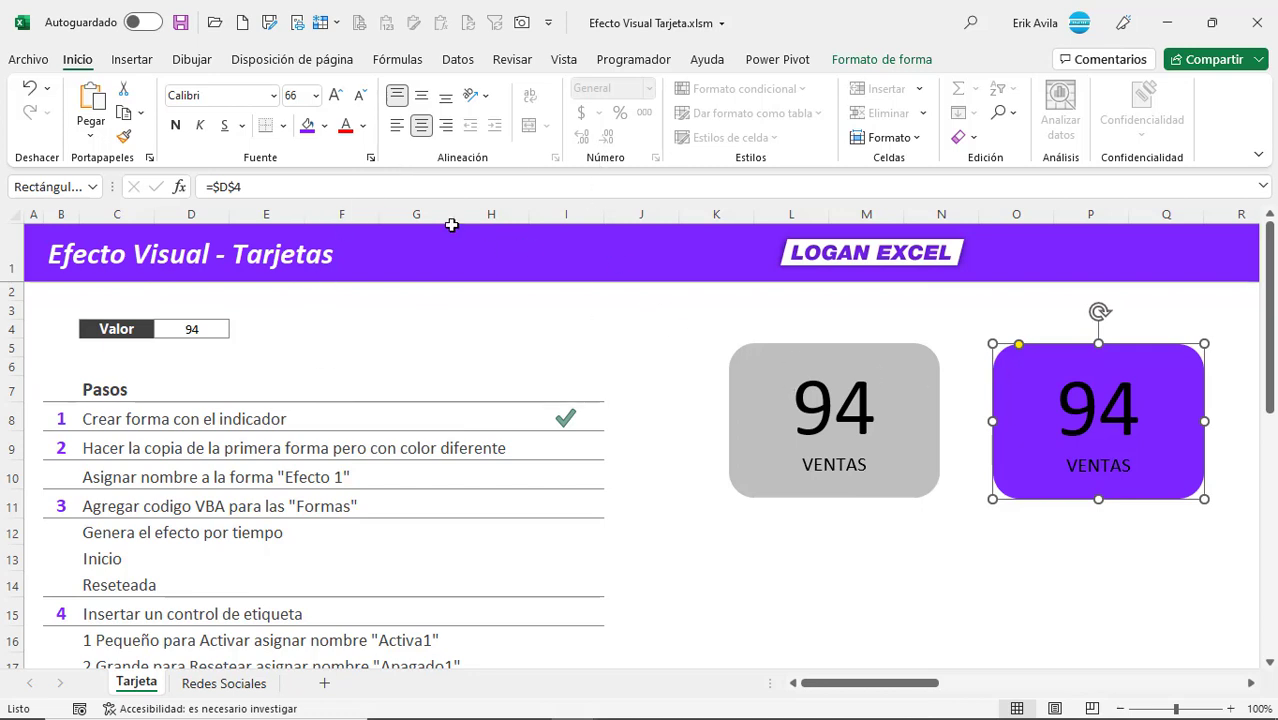
left_click(364, 127)
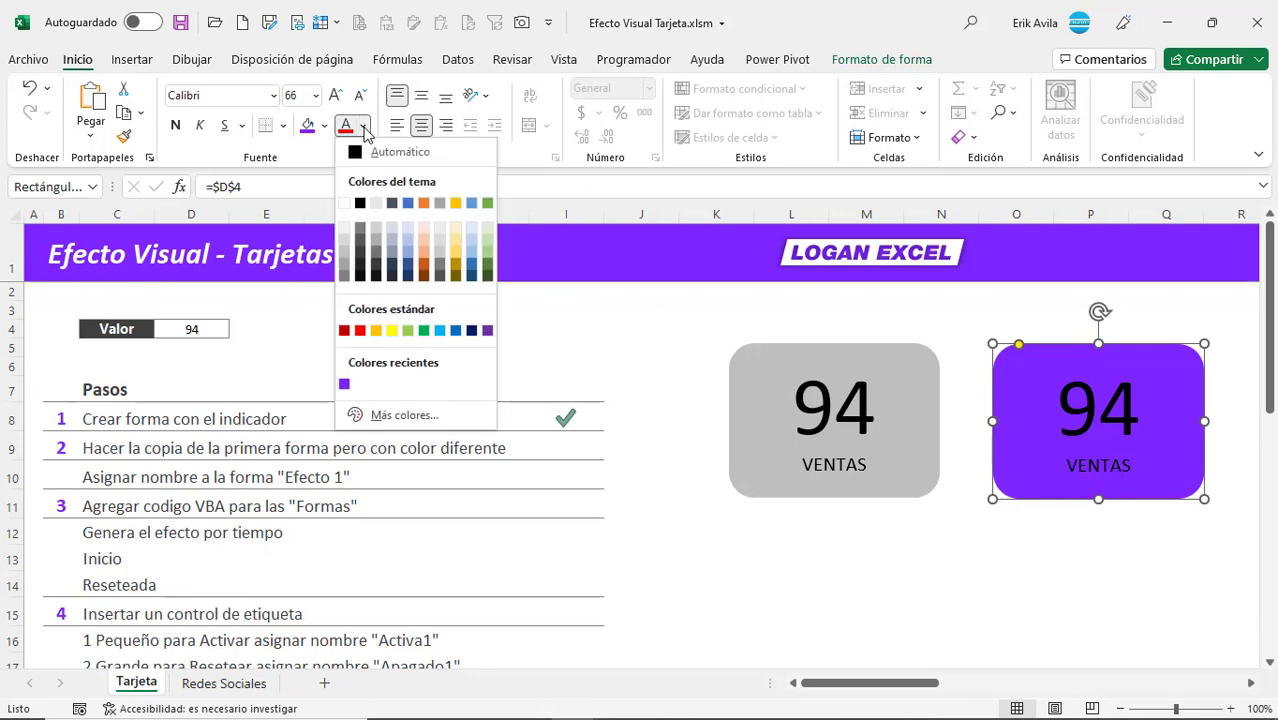
left_click(344, 204)
left_click(338, 98)
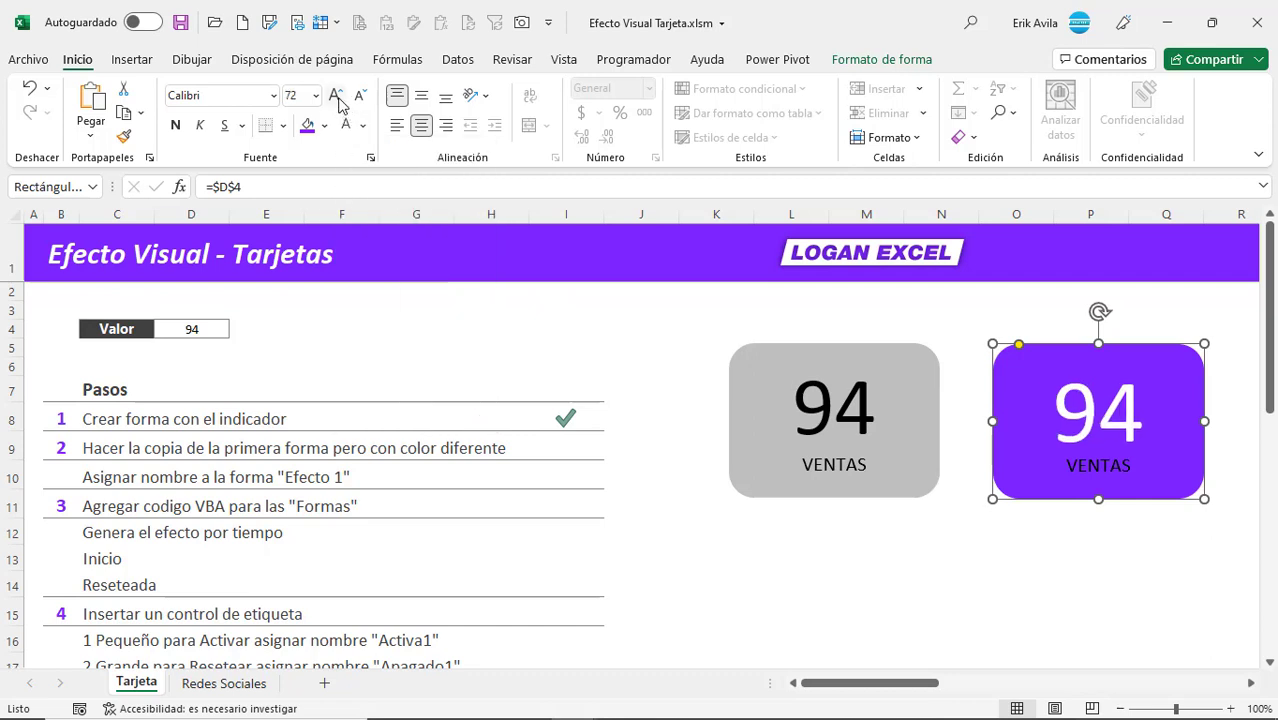
left_click(338, 98)
left_click(338, 98)
- Move the copy's VENTAS label lower and enlarge it to 24 points
left_click(1104, 466)
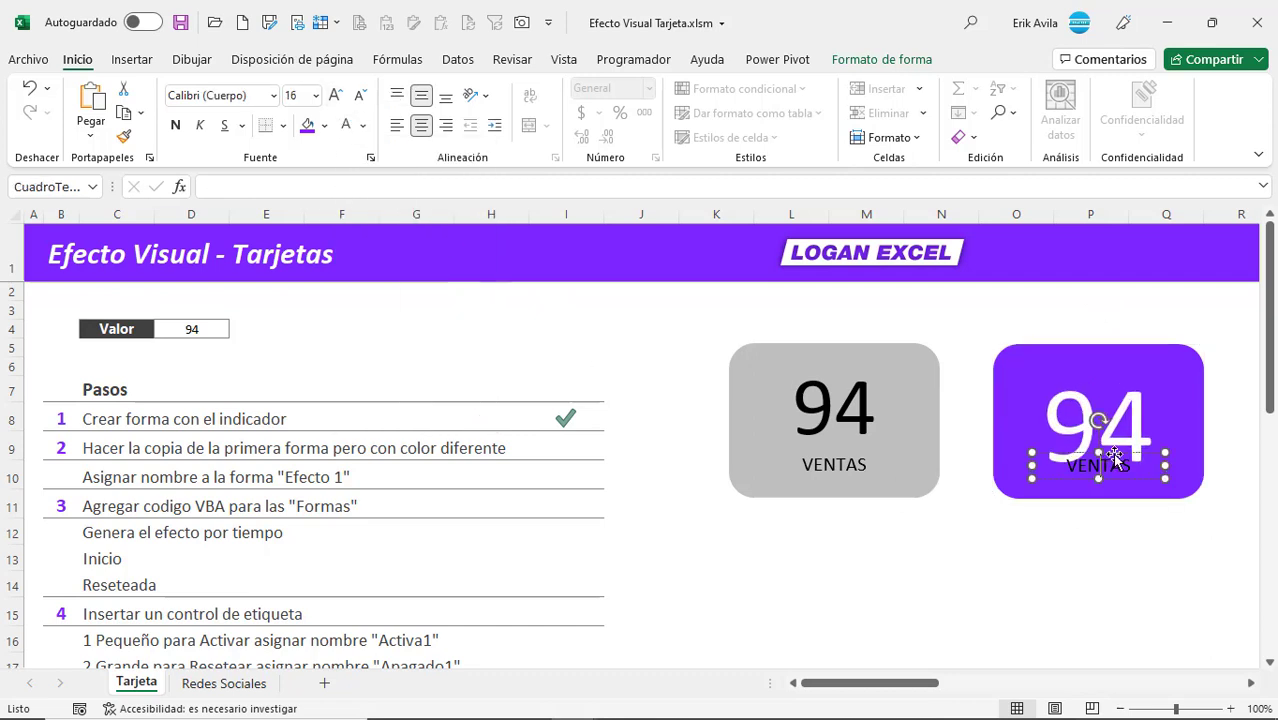
left_click_drag(1104, 466, 1112, 482)
left_click(338, 98)
left_click(338, 98)
left_click(338, 98)
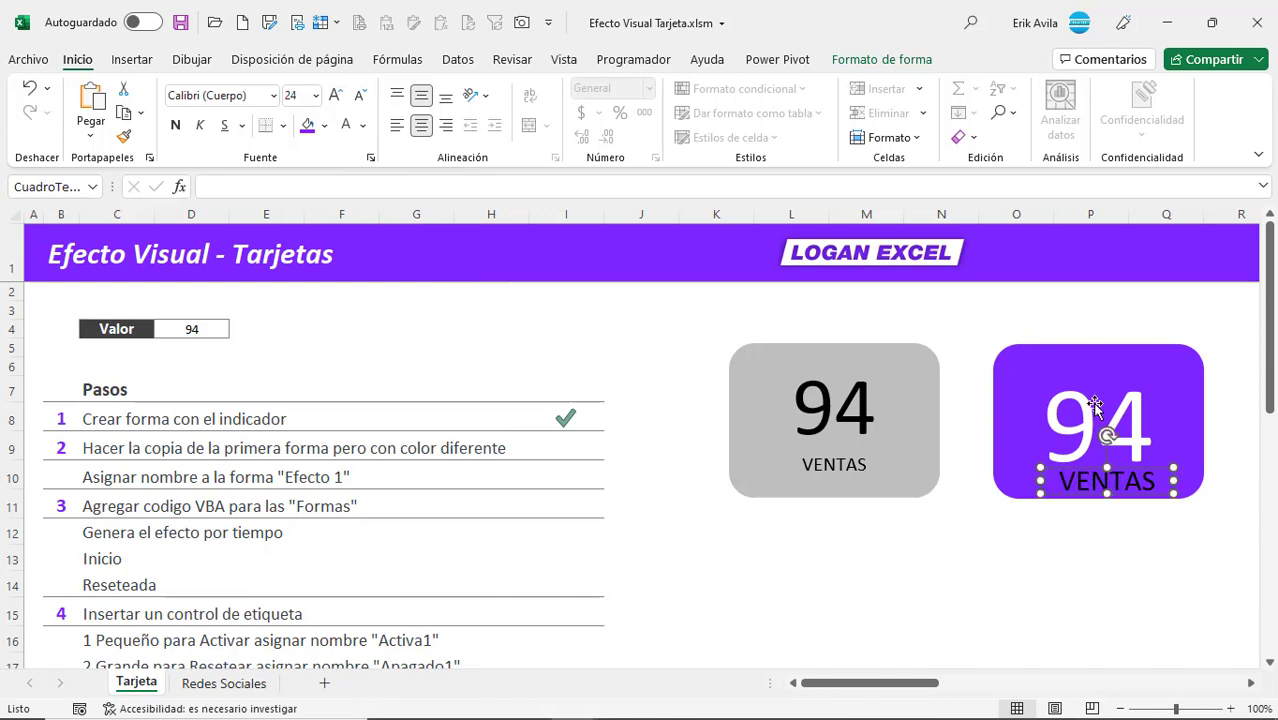
left_click(1098, 414)
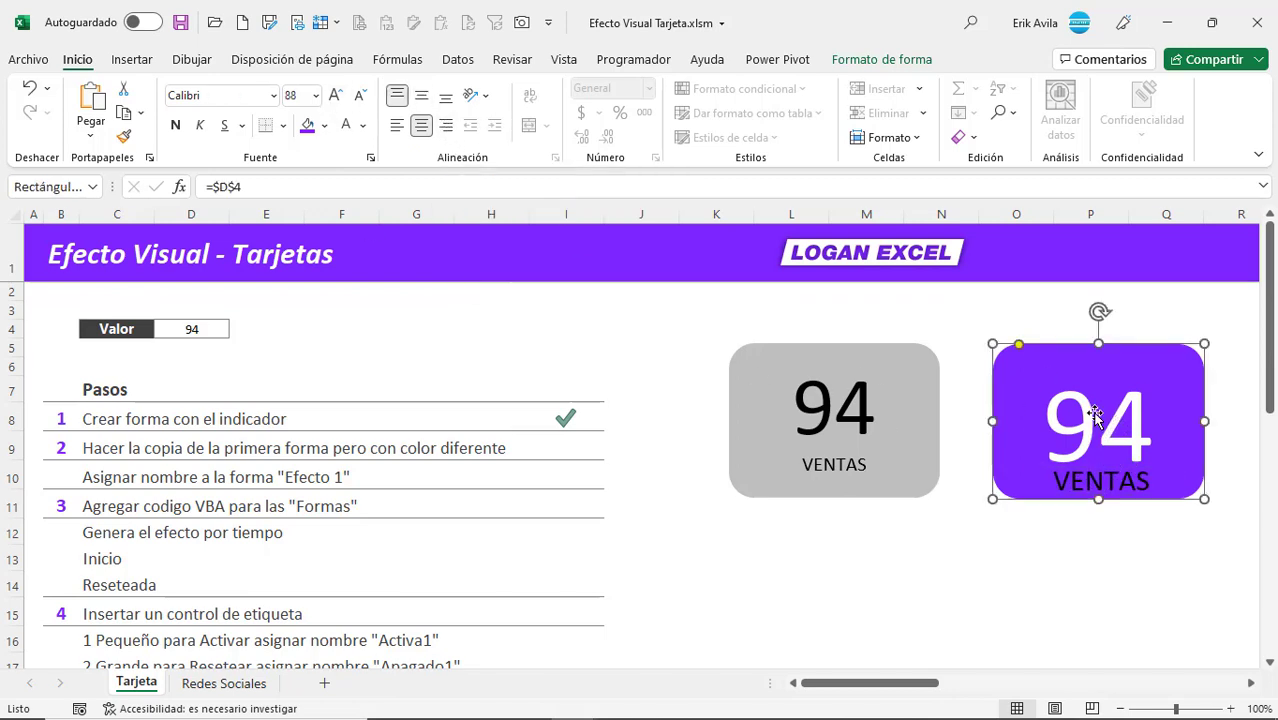
left_click(1114, 468)
left_click(1028, 350)
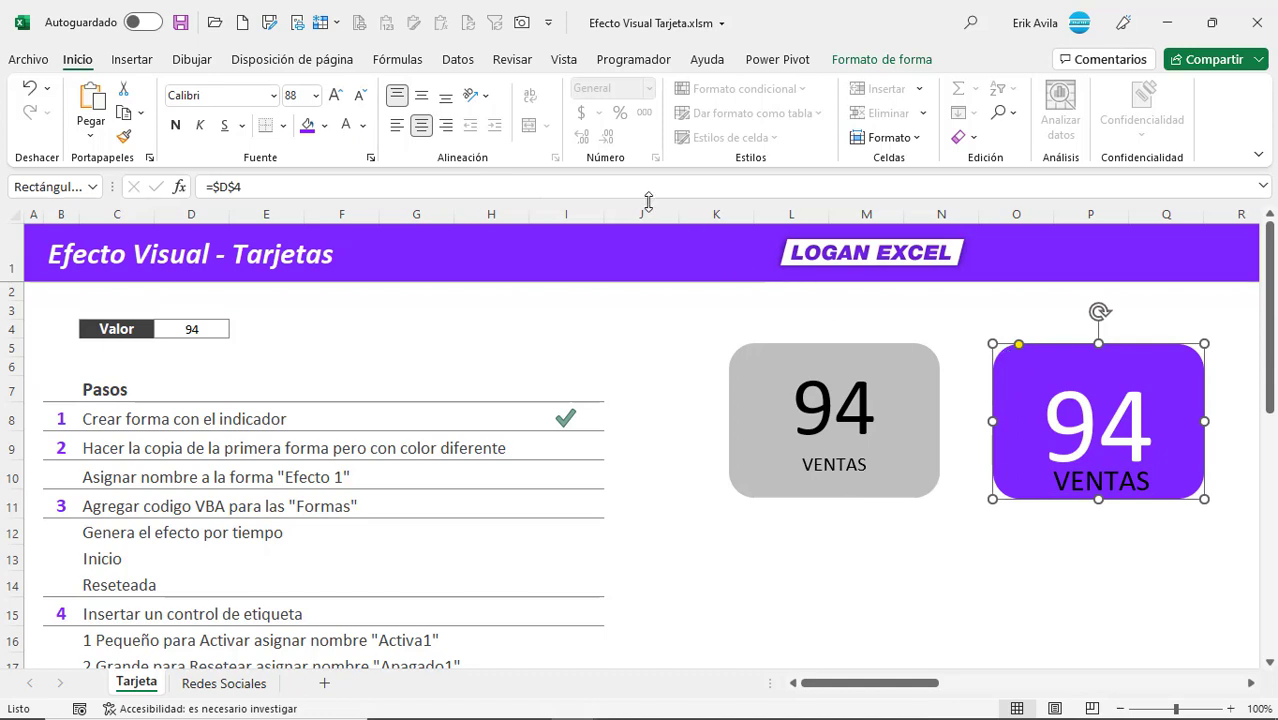
left_click(878, 62)
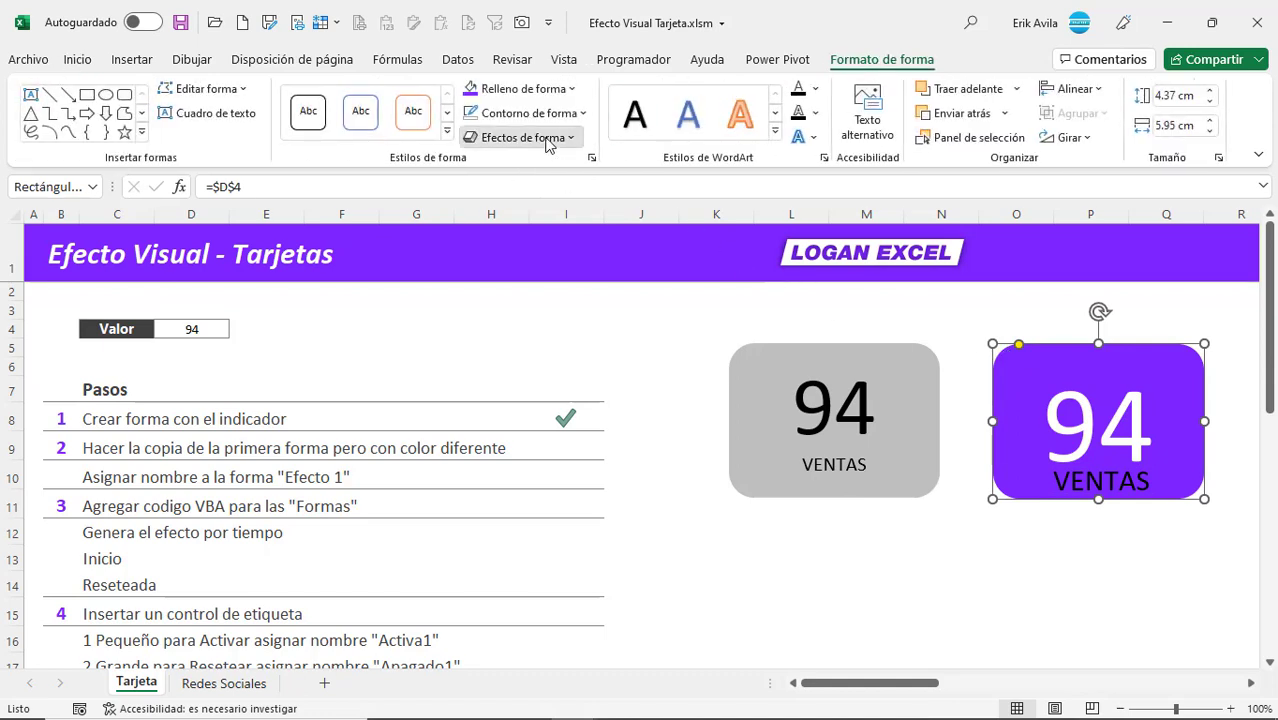
- Give the purple card an outer drop shadow and make its VENTAS label light blue
left_click(548, 140)
mouse_move(531, 222)
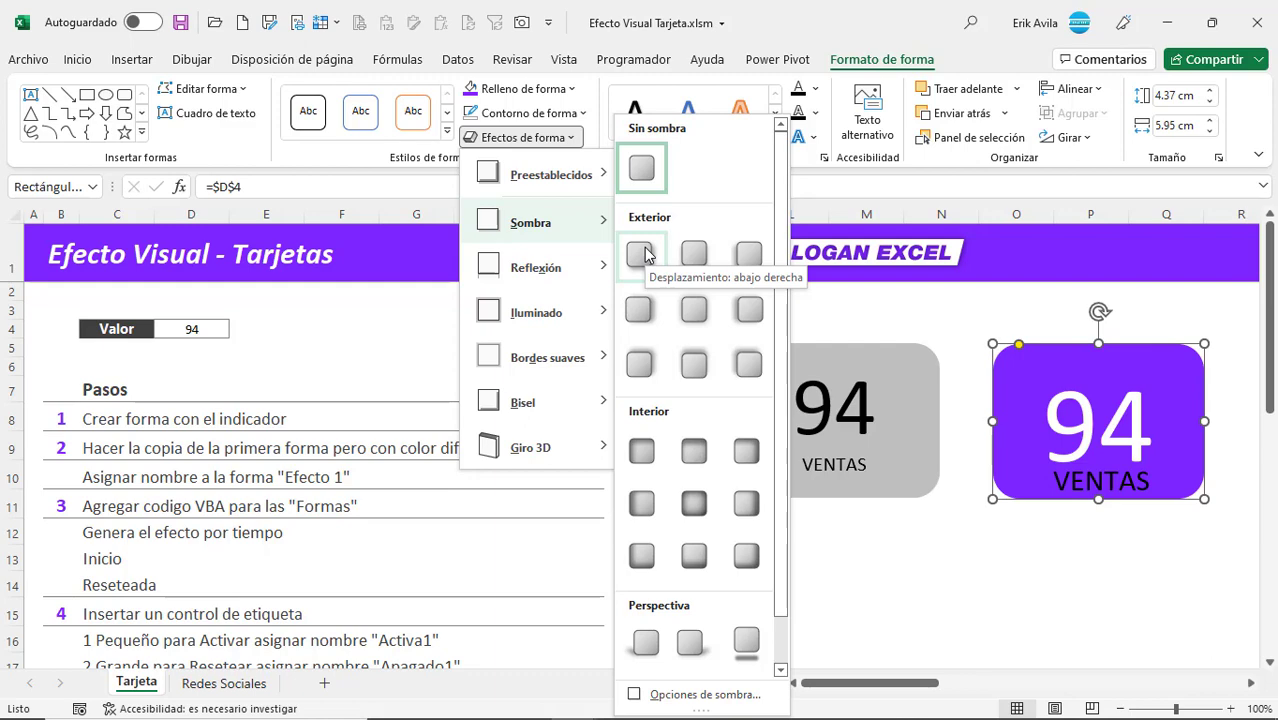
left_click(644, 253)
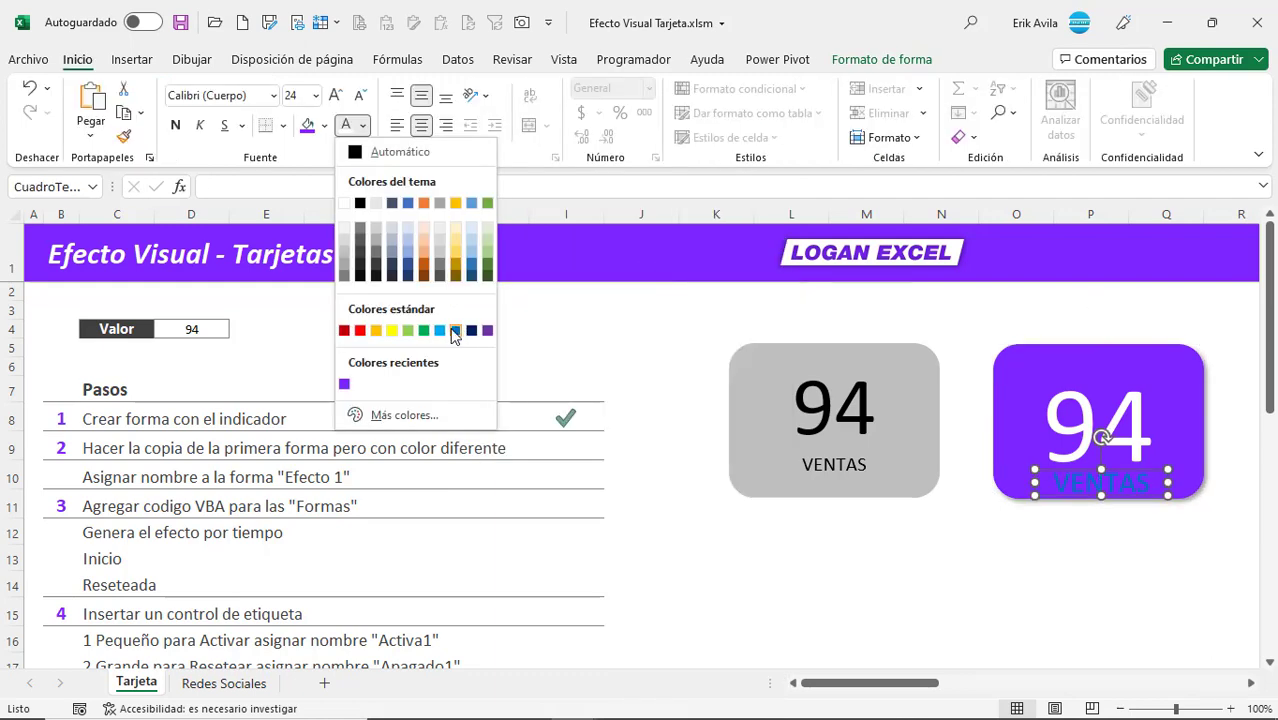
left_click(440, 330)
left_click(1016, 530)
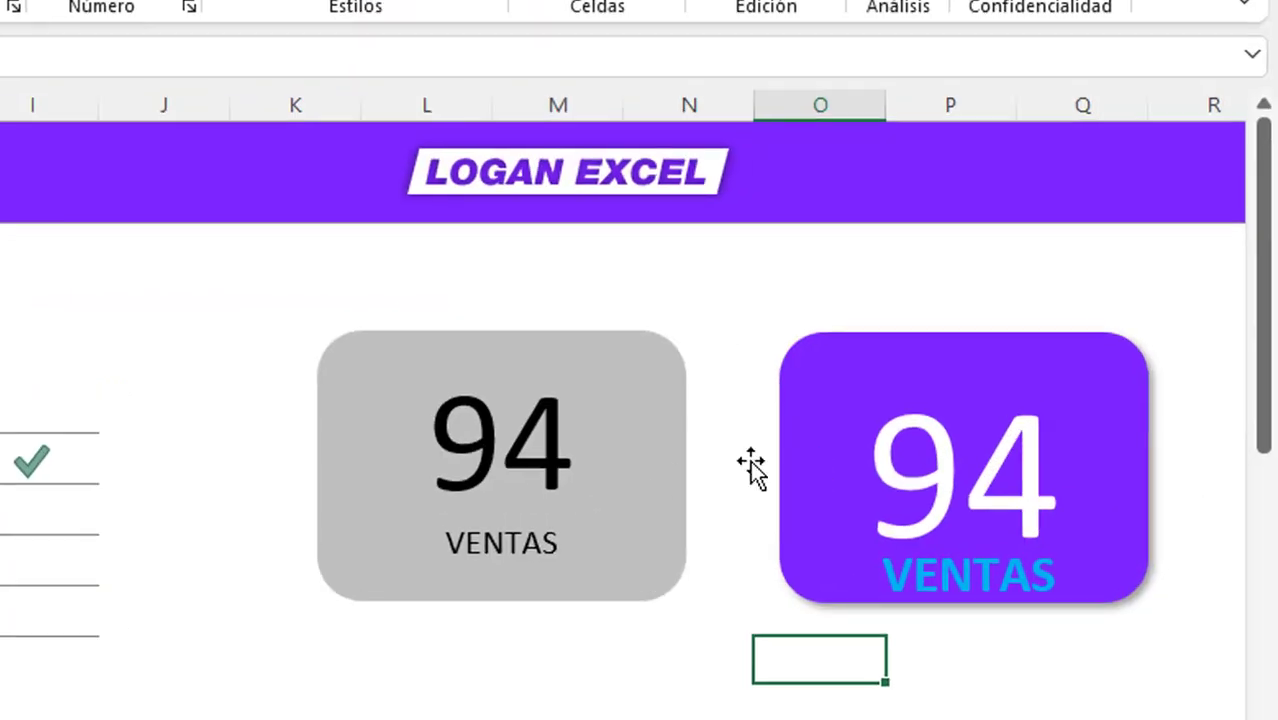
- Select each card, then recalculate four times with F9 so both show the new Valor
left_click(610, 436)
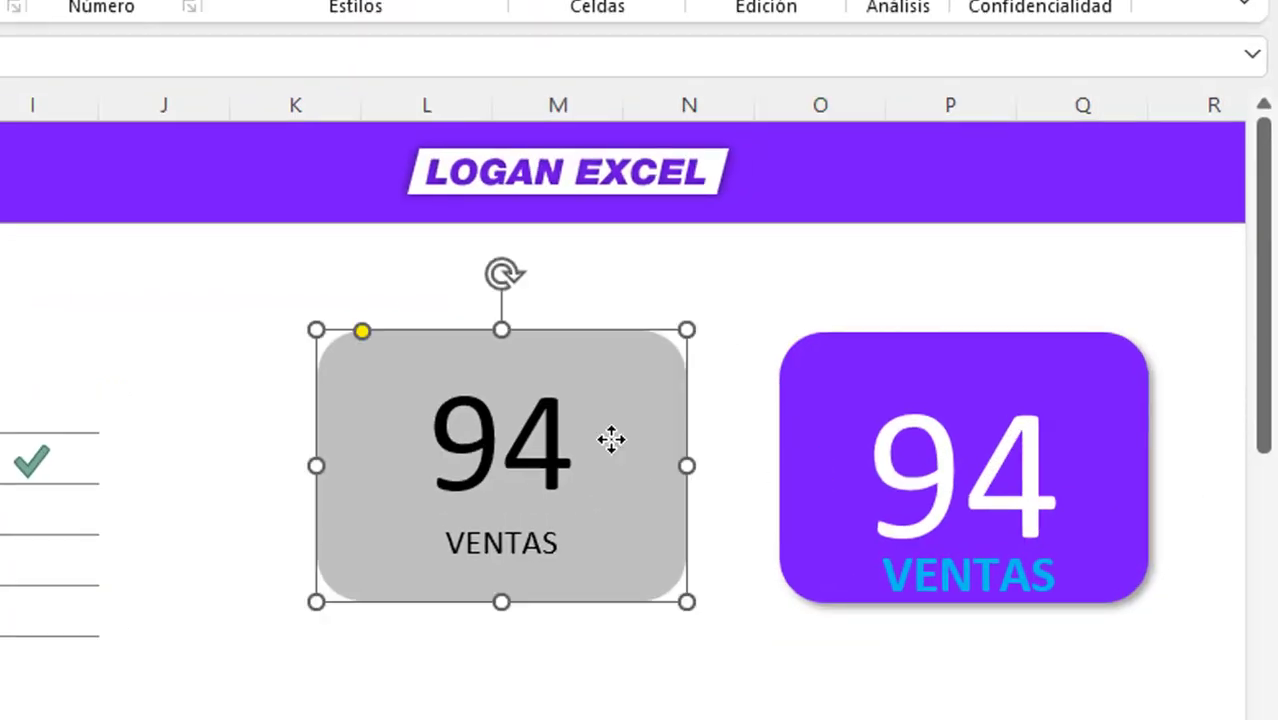
left_click(808, 383)
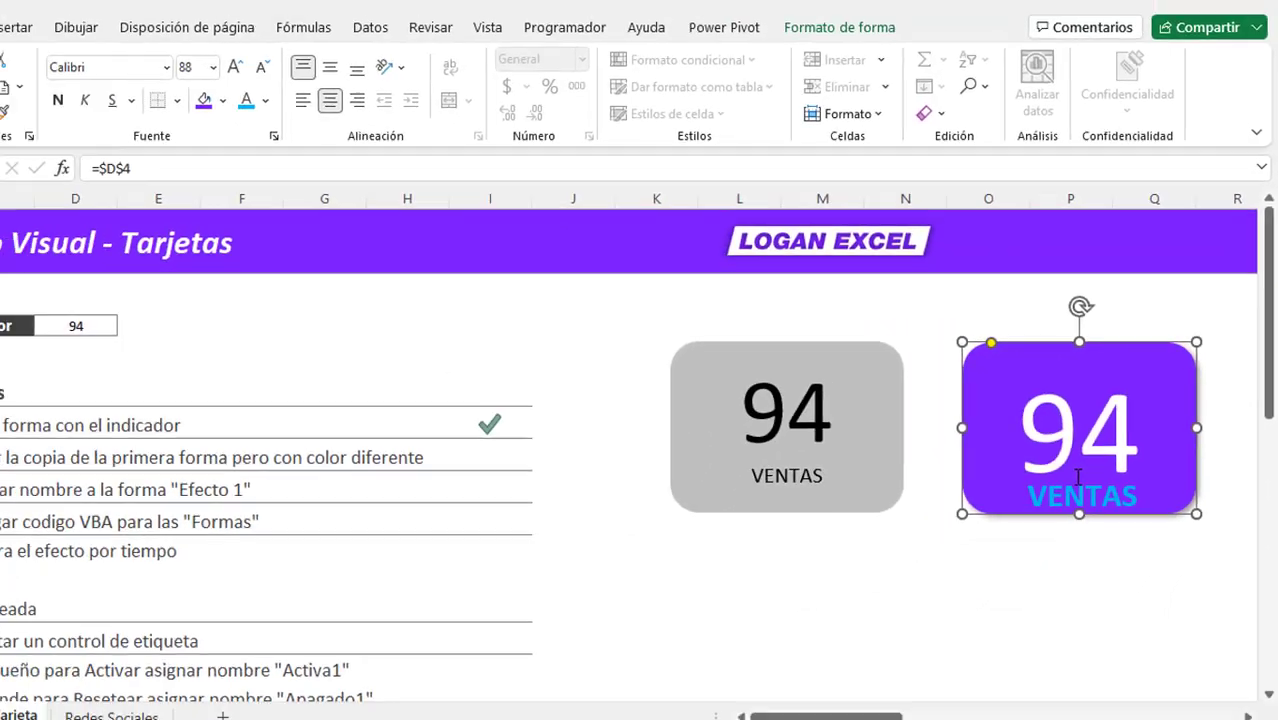
key("F9")
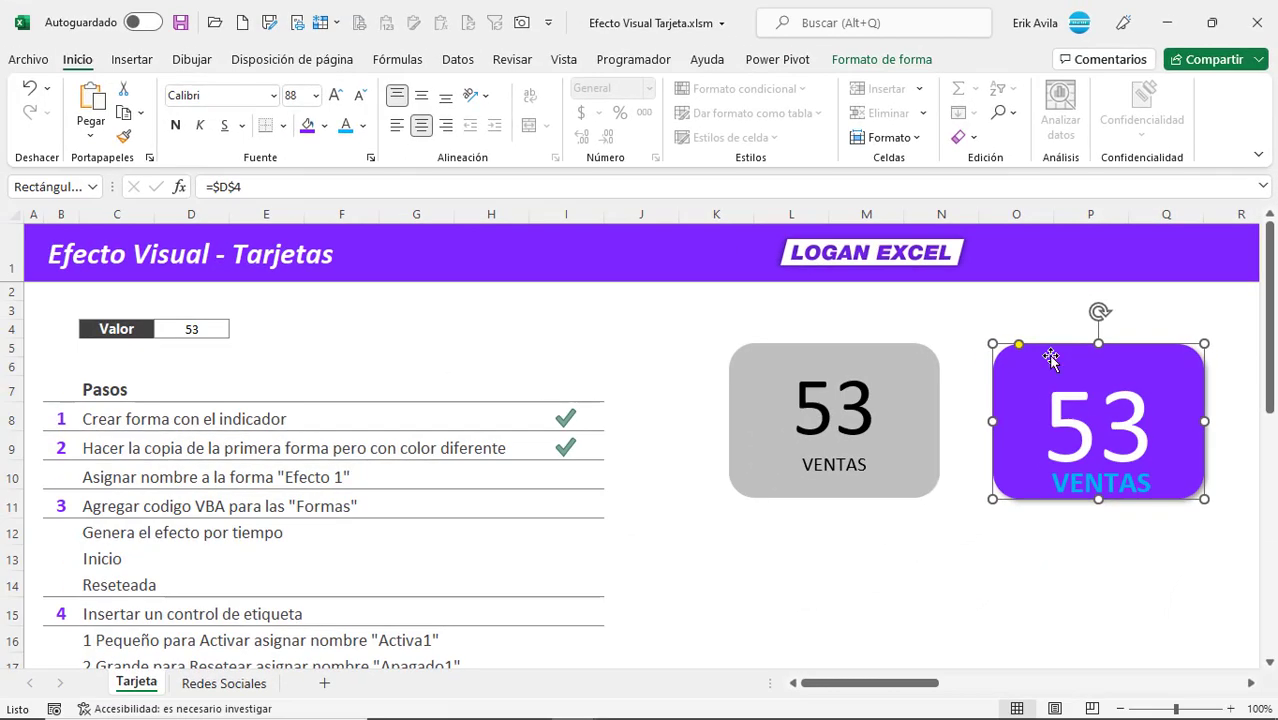
key("F9")
key("F9")
key("F9")
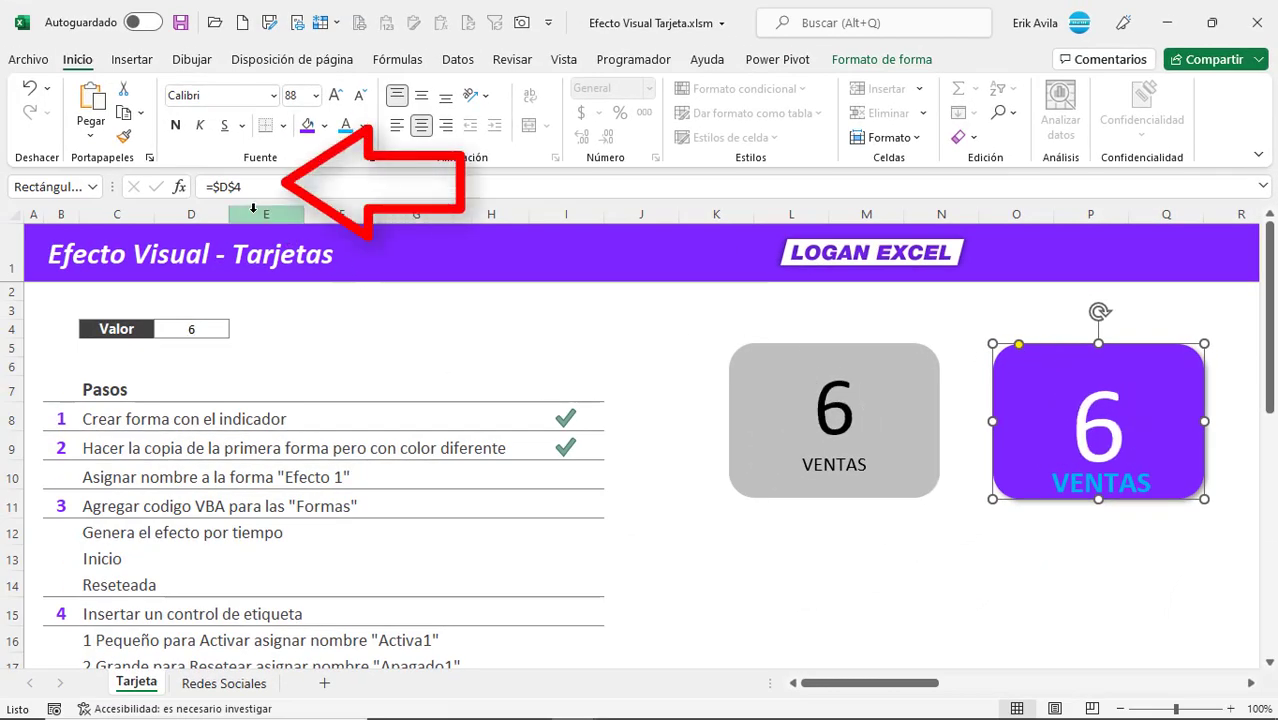
key("F9")
key("F9")
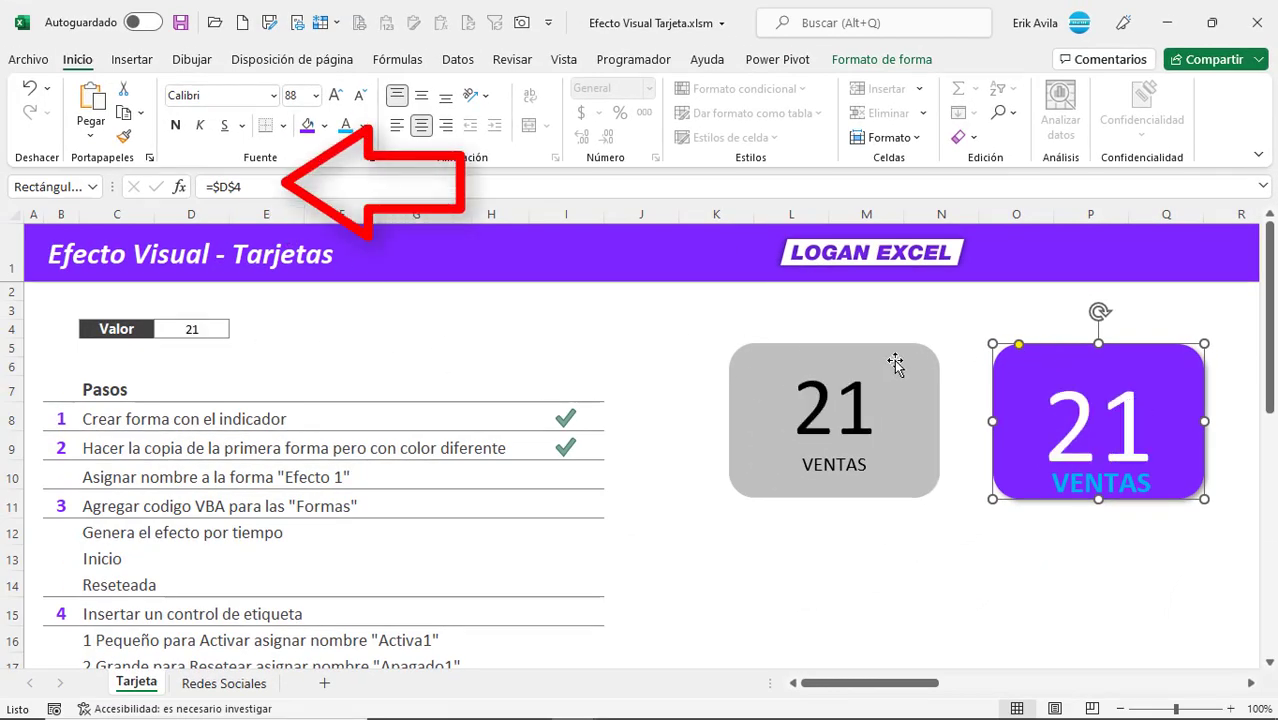
key("F9")
key("F9")
key("F9")
key("F9")
- Group the purple card with its VENTAS text and name the group Efecto1
left_click(890, 370)
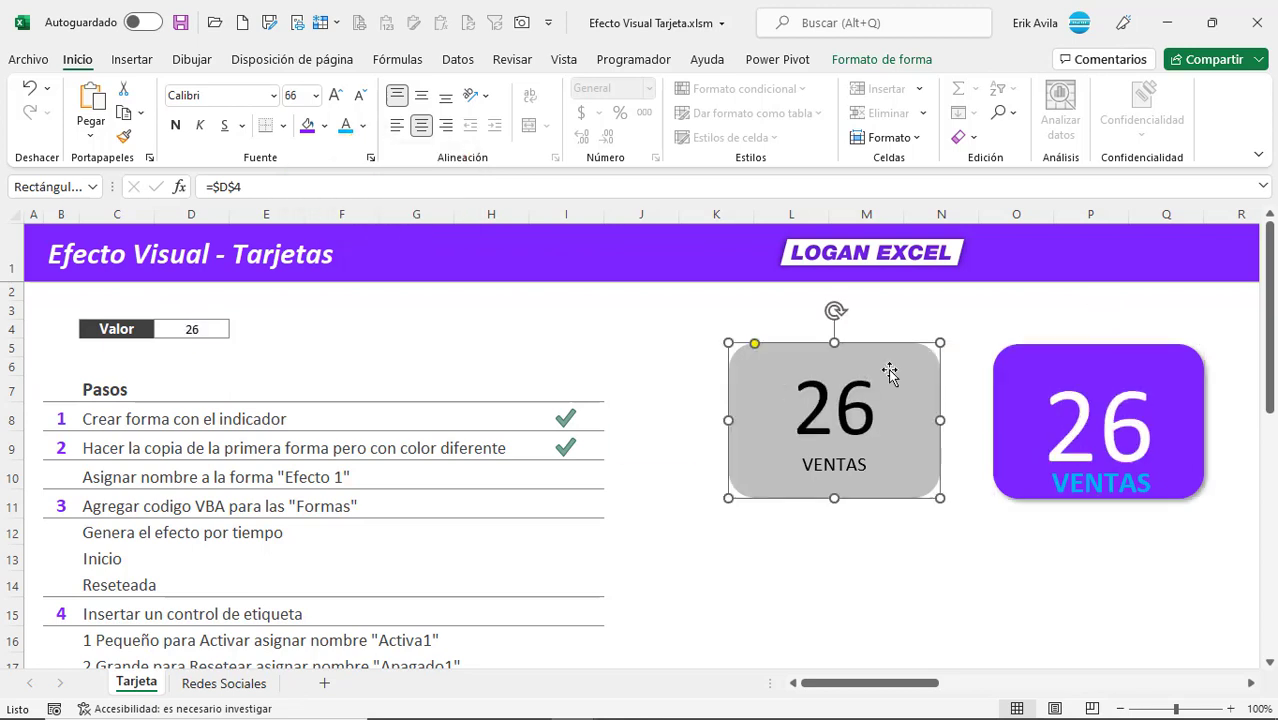
left_click(1041, 347)
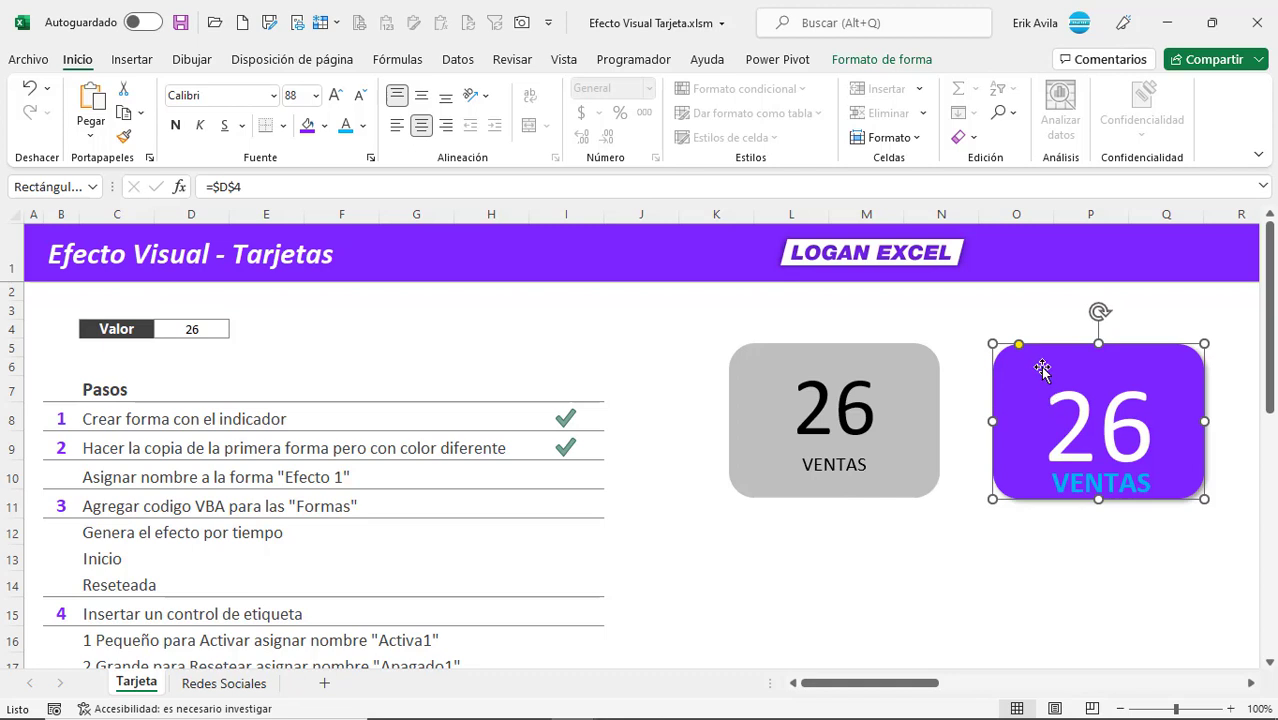
left_click(1087, 478)
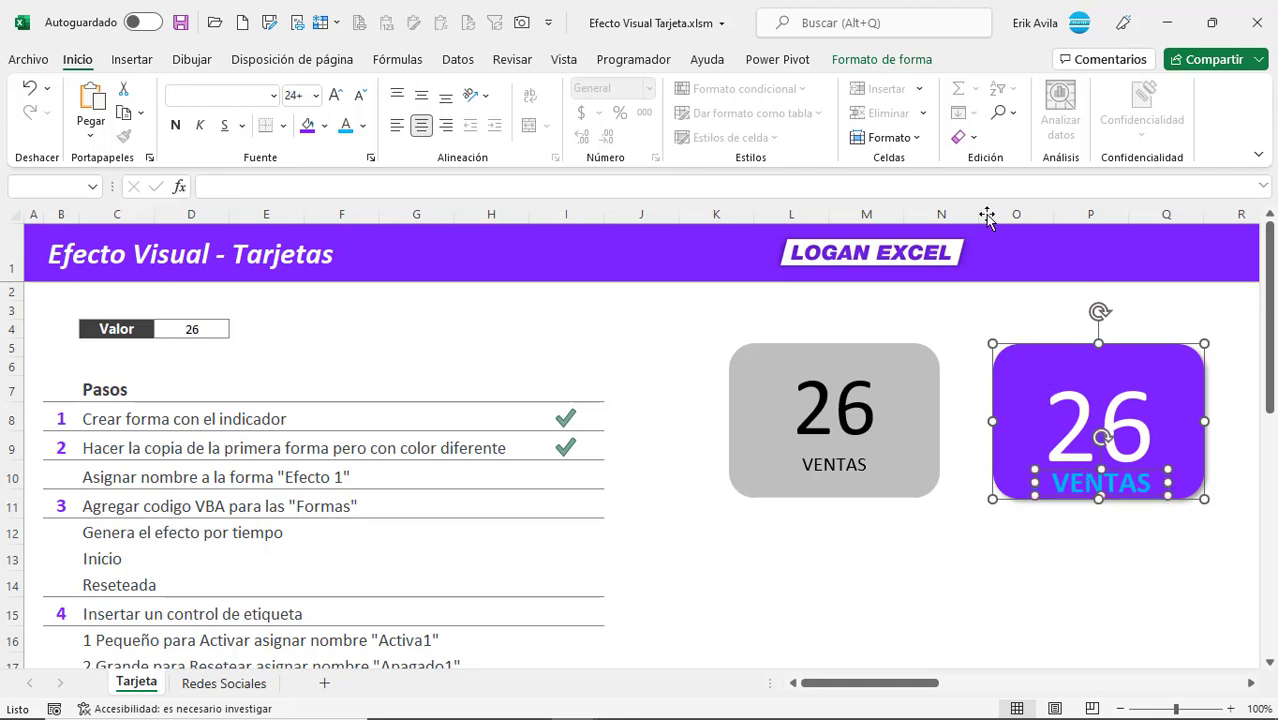
left_click(880, 60)
left_click(1078, 113)
left_click(1085, 141)
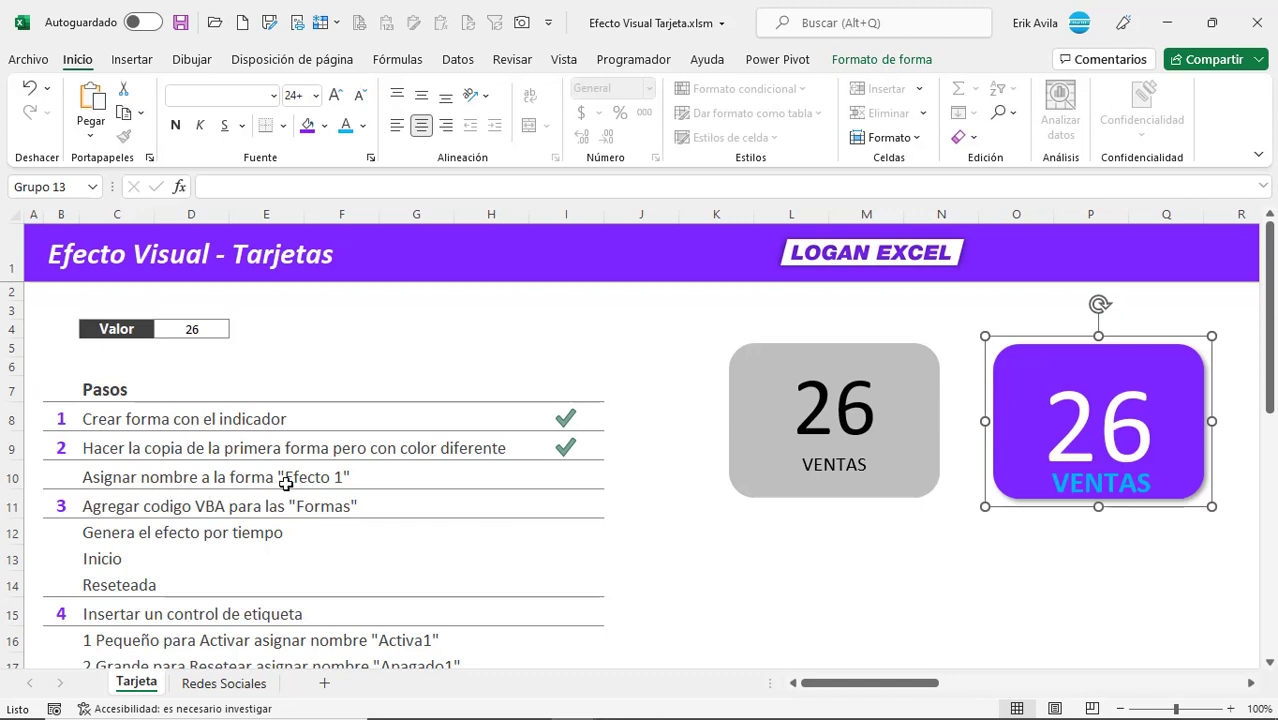
left_click(66, 188)
type("Efec")
- Group the grey card with its VENTAS text and check both group names
left_click(778, 428)
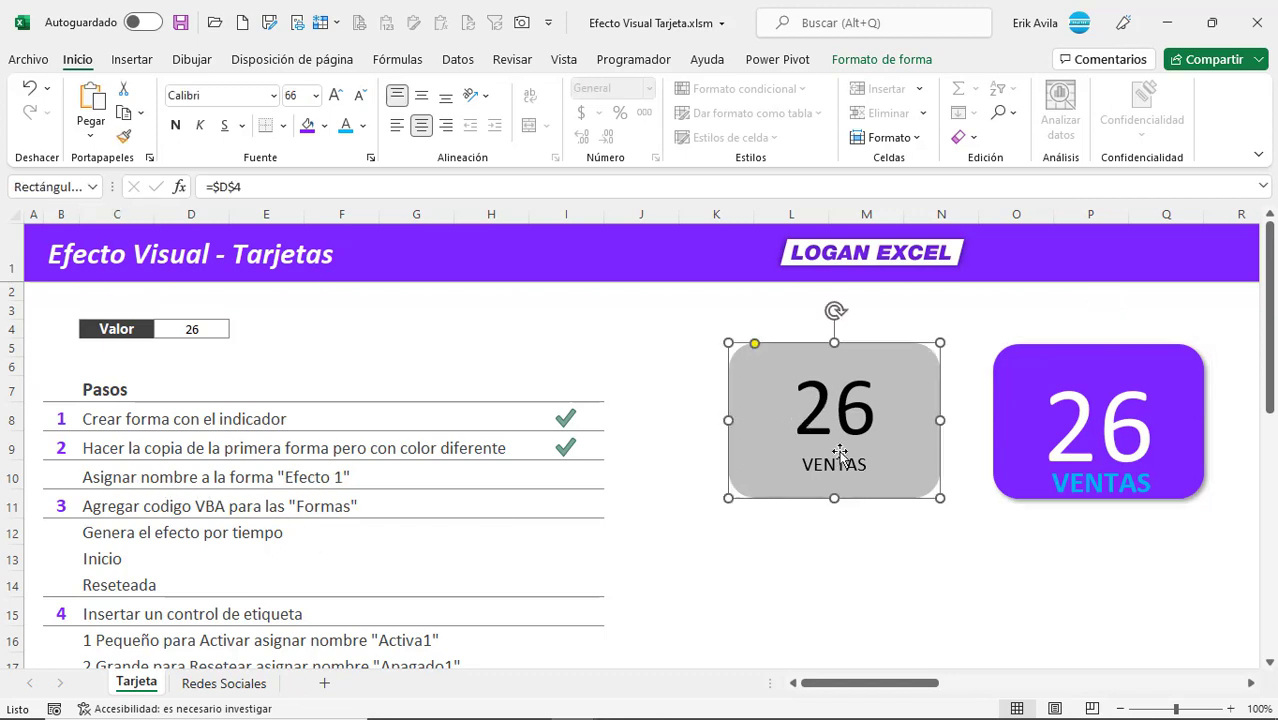
left_click(838, 458)
left_click(881, 60)
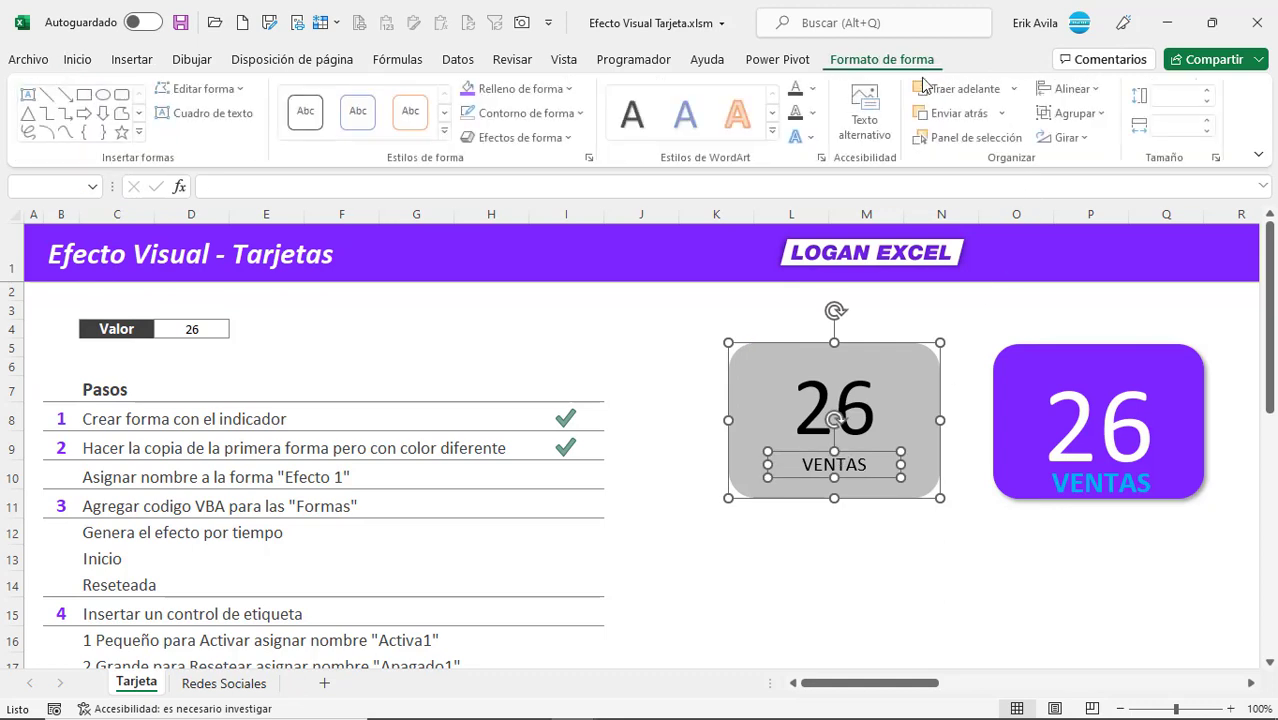
left_click(1072, 113)
left_click(1090, 139)
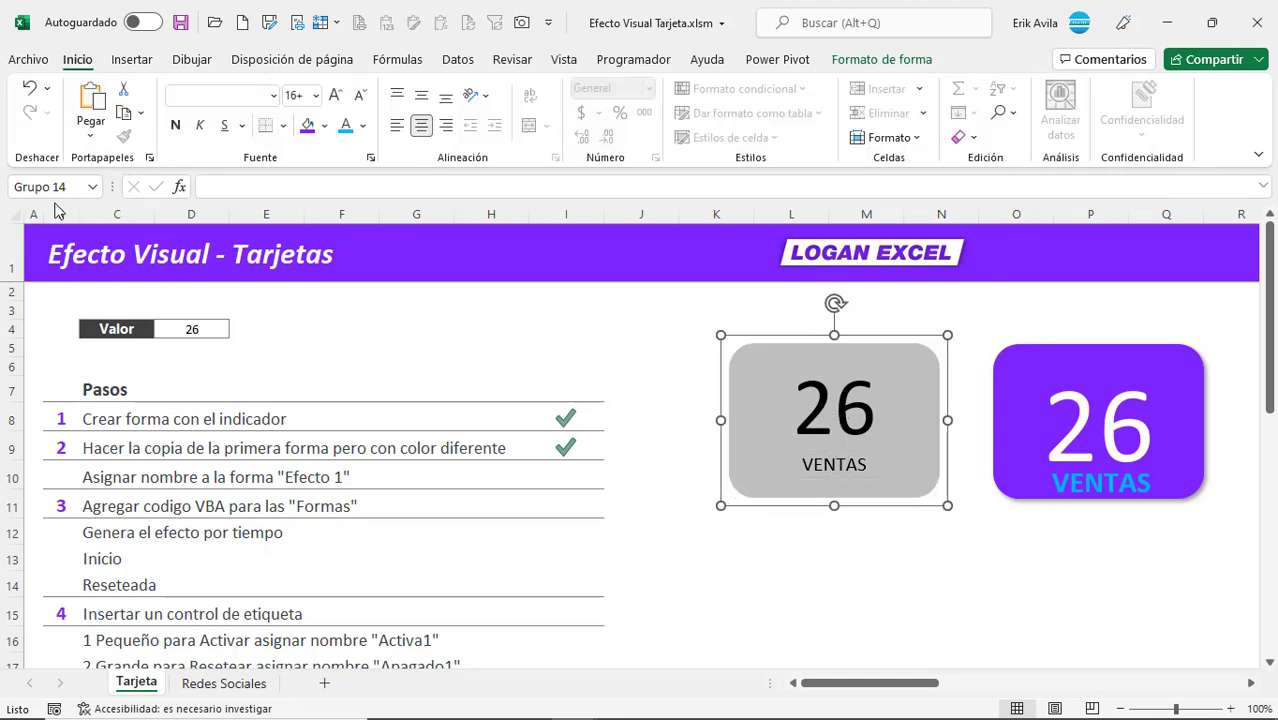
left_click(60, 187)
left_click(1008, 359)
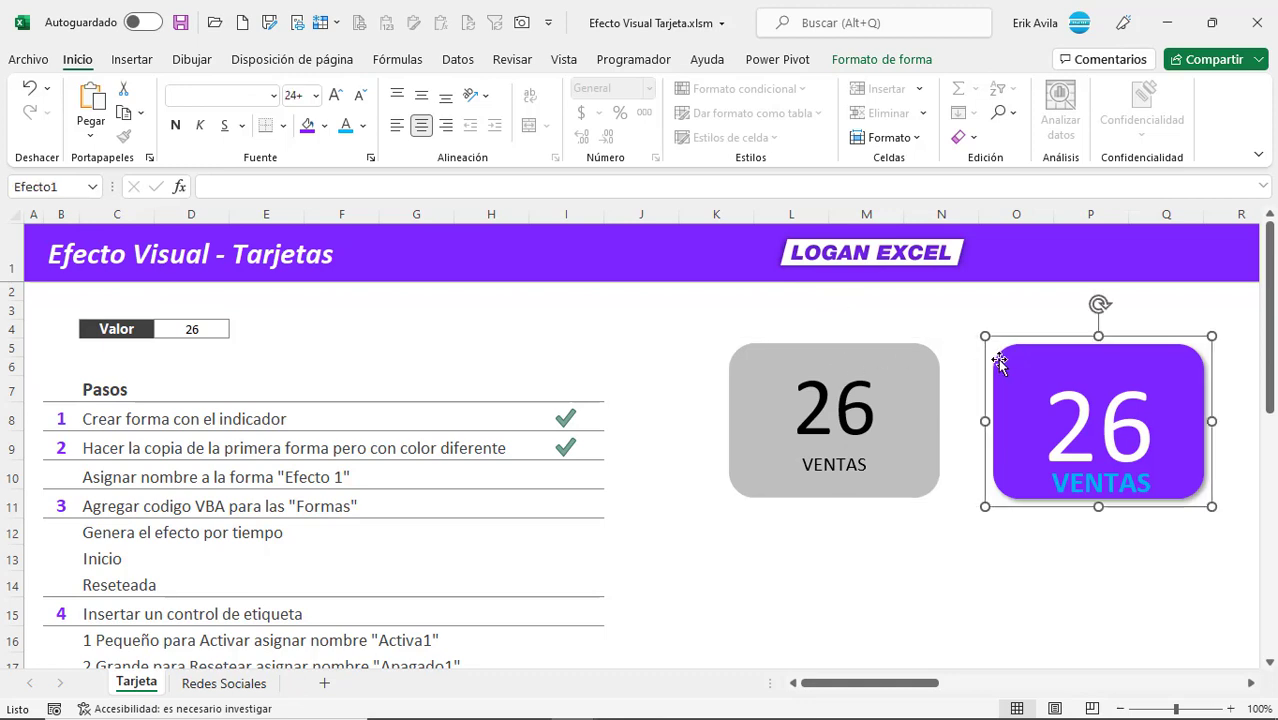
left_click(560, 552)
left_click(560, 511)
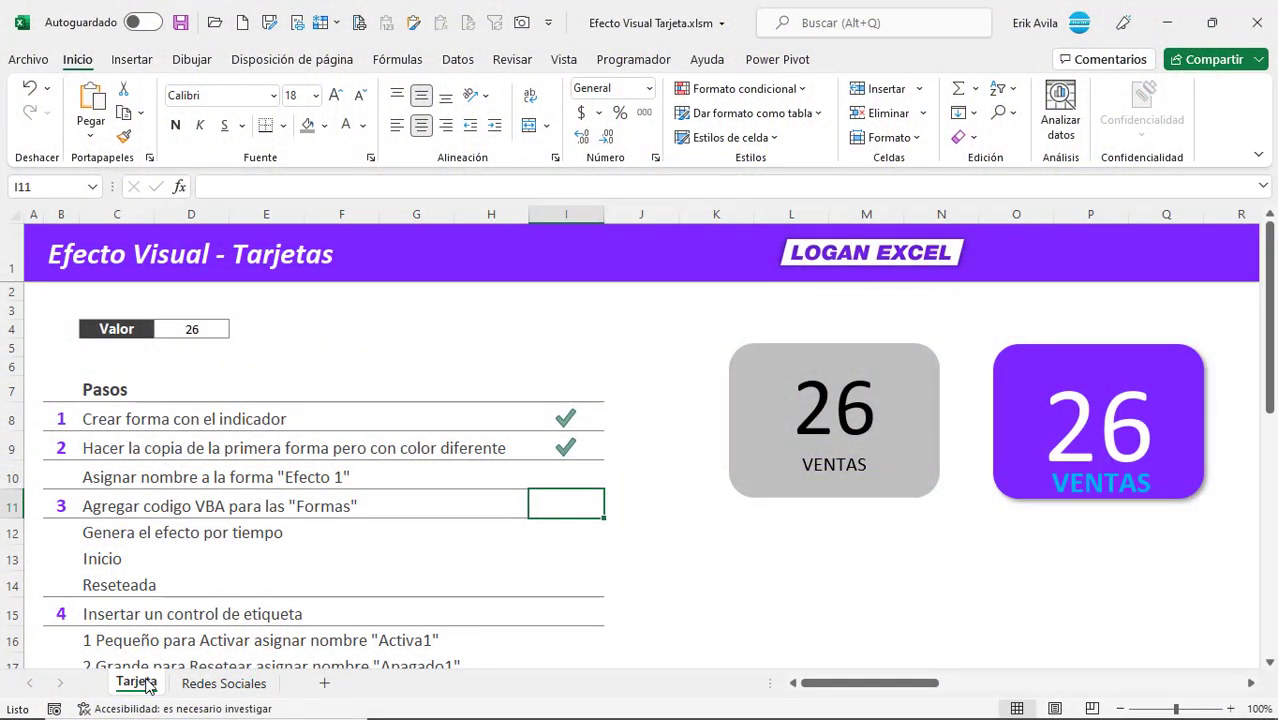
- Open the Tarjeta sheet's code view and bring up Módulo1
right_click(148, 684)
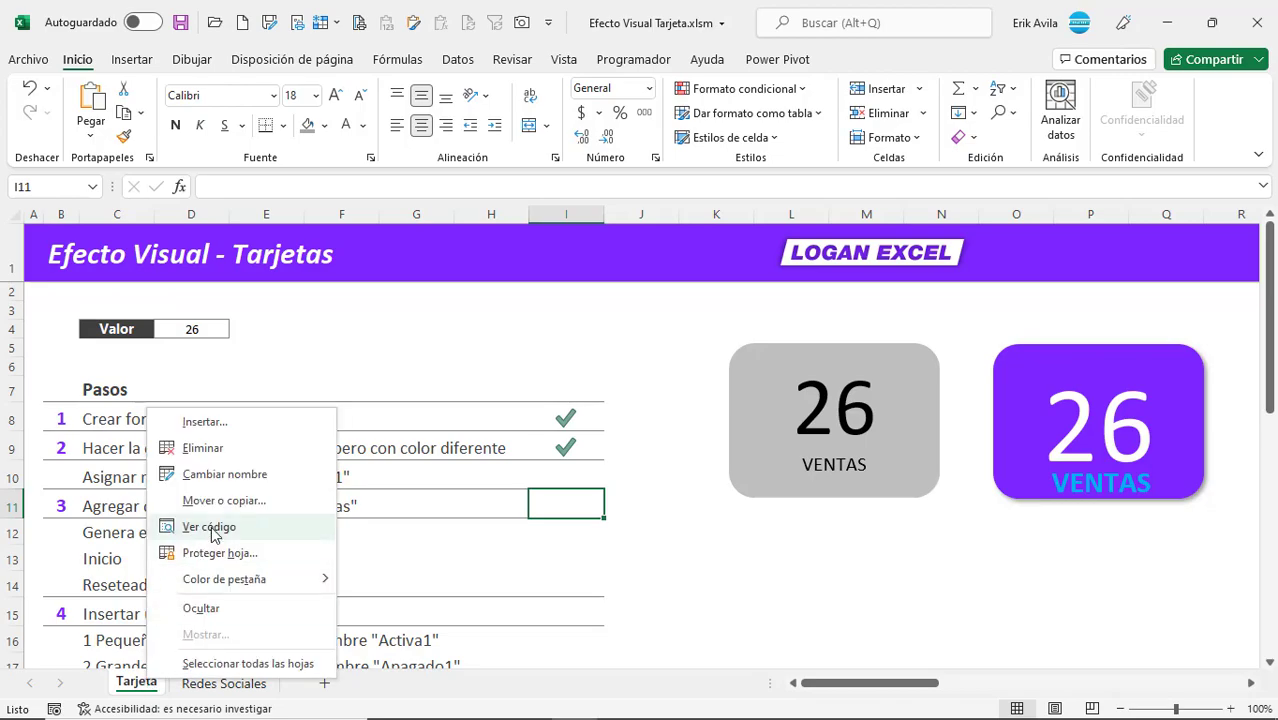
left_click(208, 526)
left_click(90, 218)
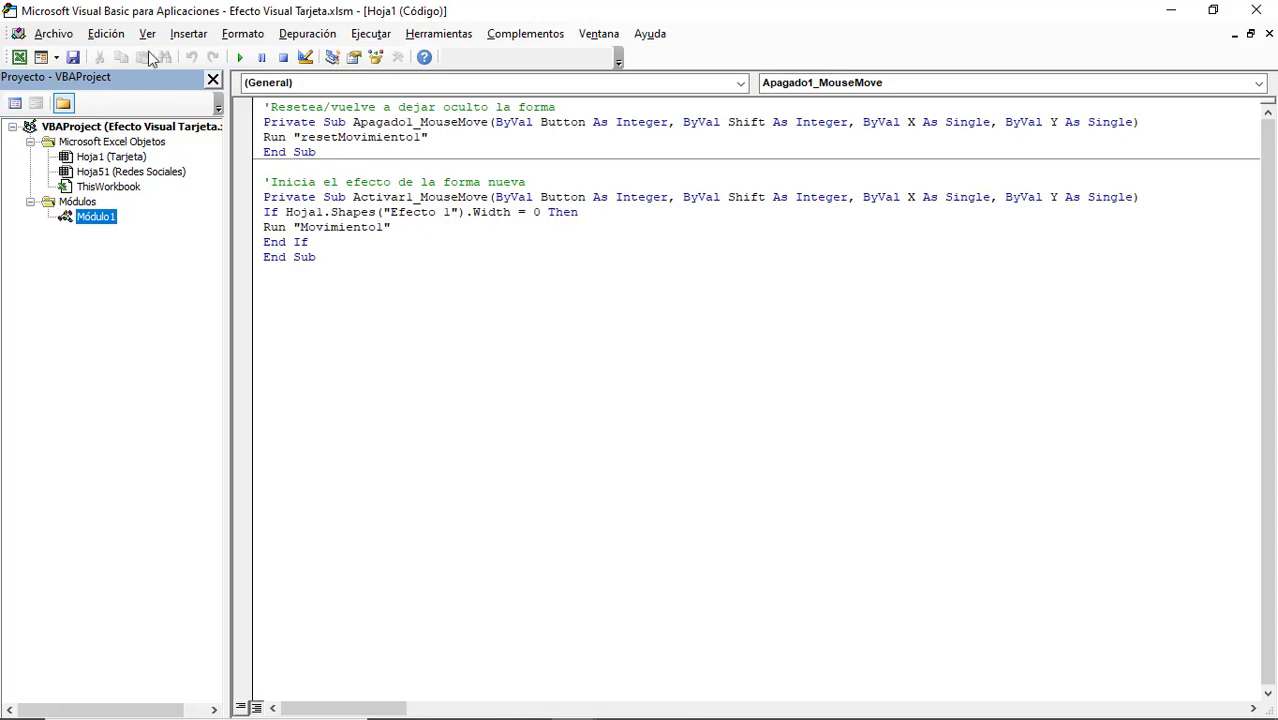
double_click(95, 218)
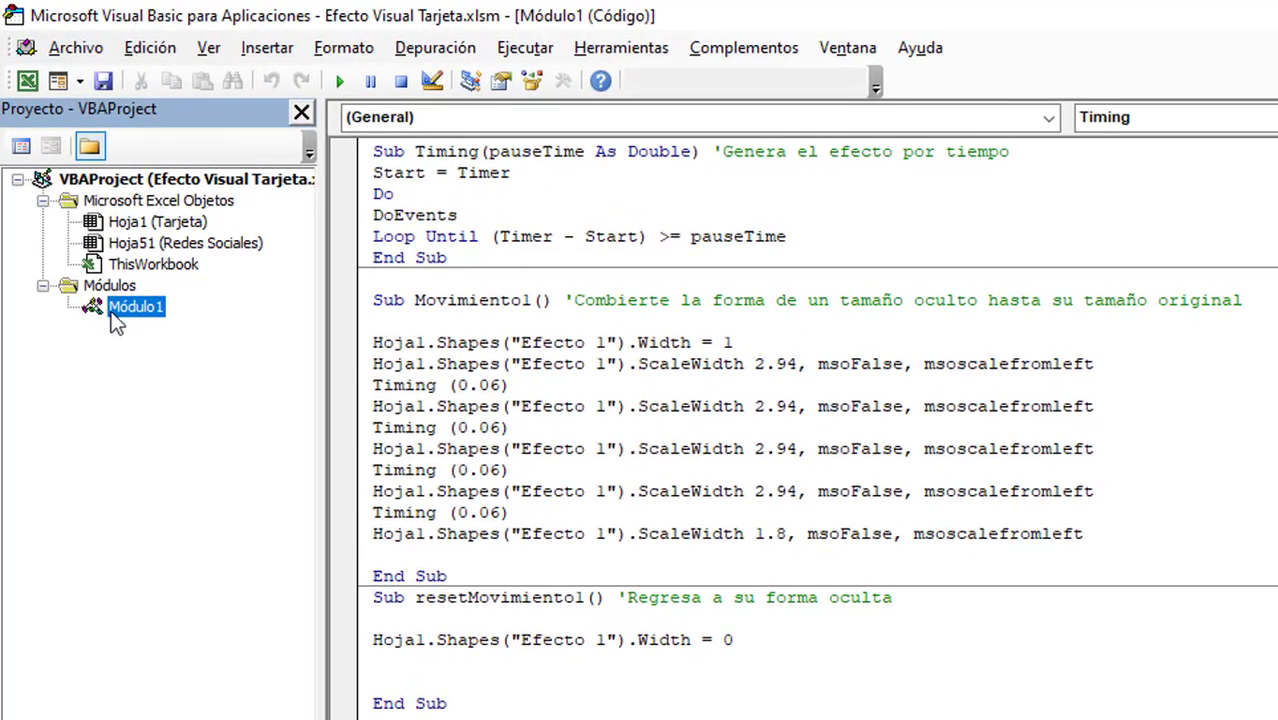
- Review the Timing procedure's Start = Timer, DoEvents and Loop Until lines
left_click(812, 236)
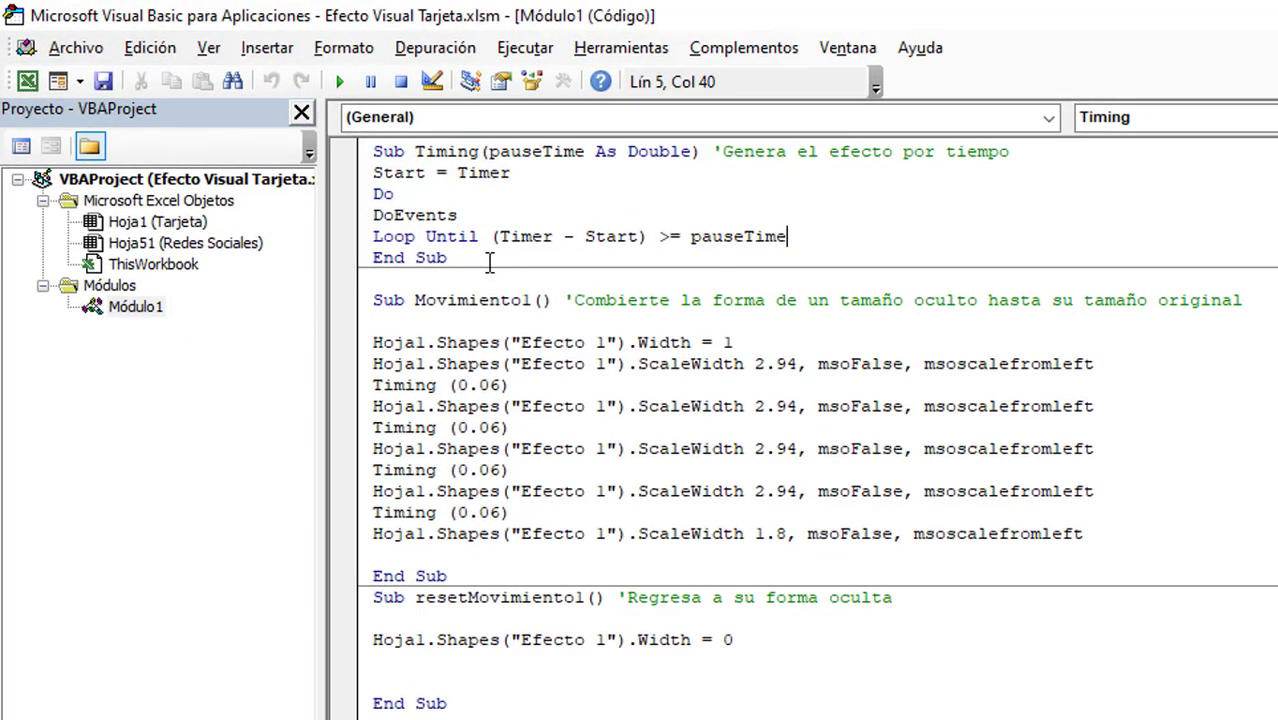
left_click_drag(488, 262, 376, 155)
left_click(750, 192)
left_click(1046, 156)
left_click(762, 170)
left_click(879, 216)
- Review Movimiento1's width 1, 2.94 ScaleWidth steps, 0.06 pauses, final 1.8, and resetMovimiento1
left_click_drag(414, 300, 533, 303)
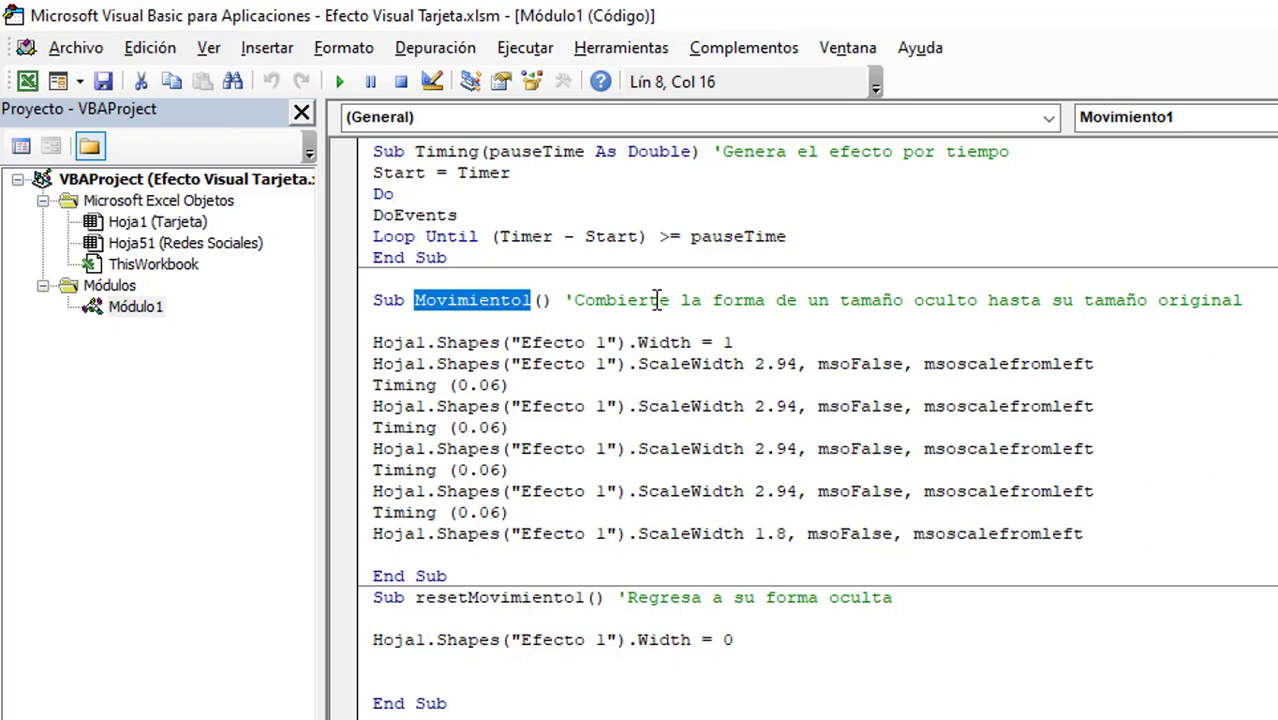
left_click(738, 343)
left_click(582, 366)
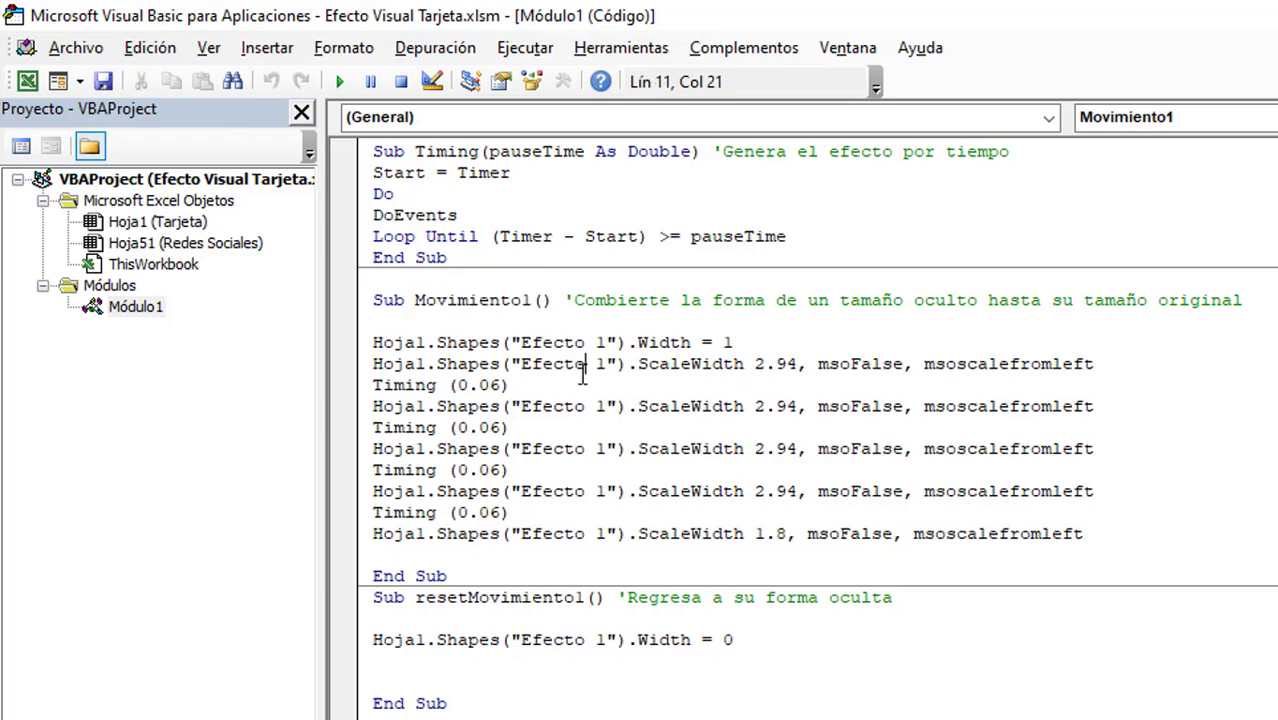
left_click(535, 393)
left_click_drag(755, 364, 800, 365)
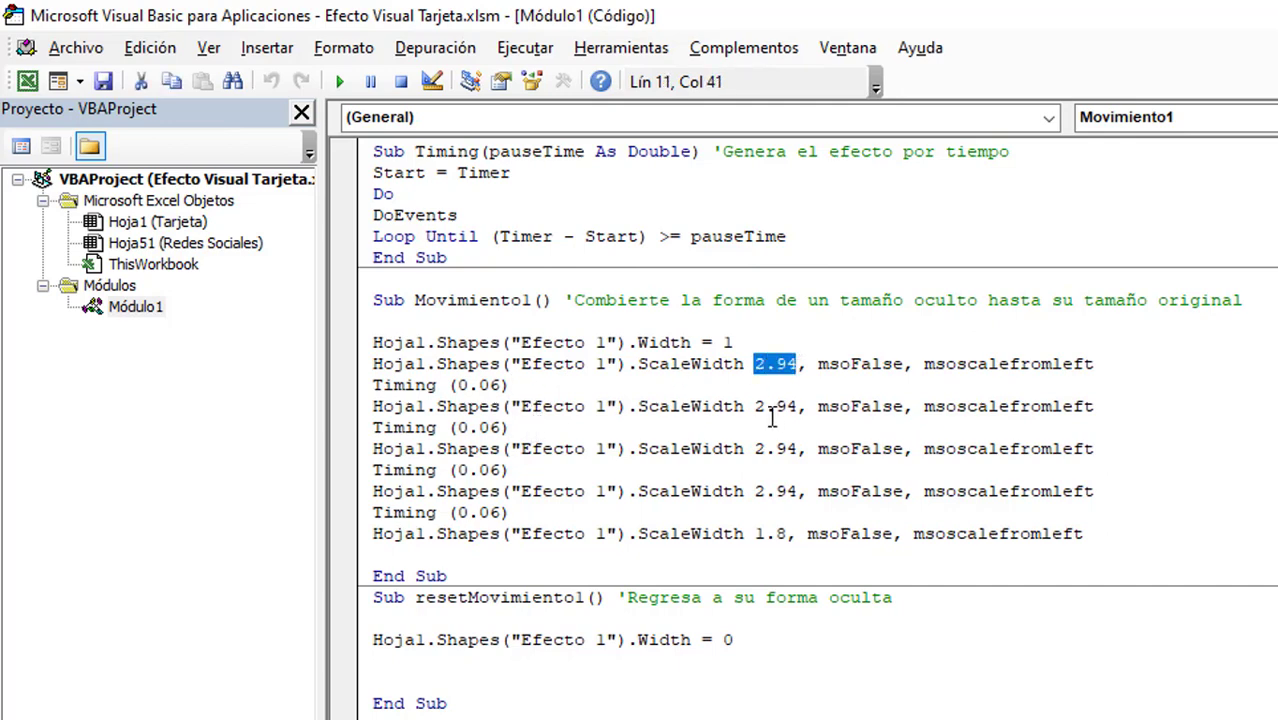
left_click_drag(755, 406, 800, 406)
left_click(765, 457)
left_click(755, 491)
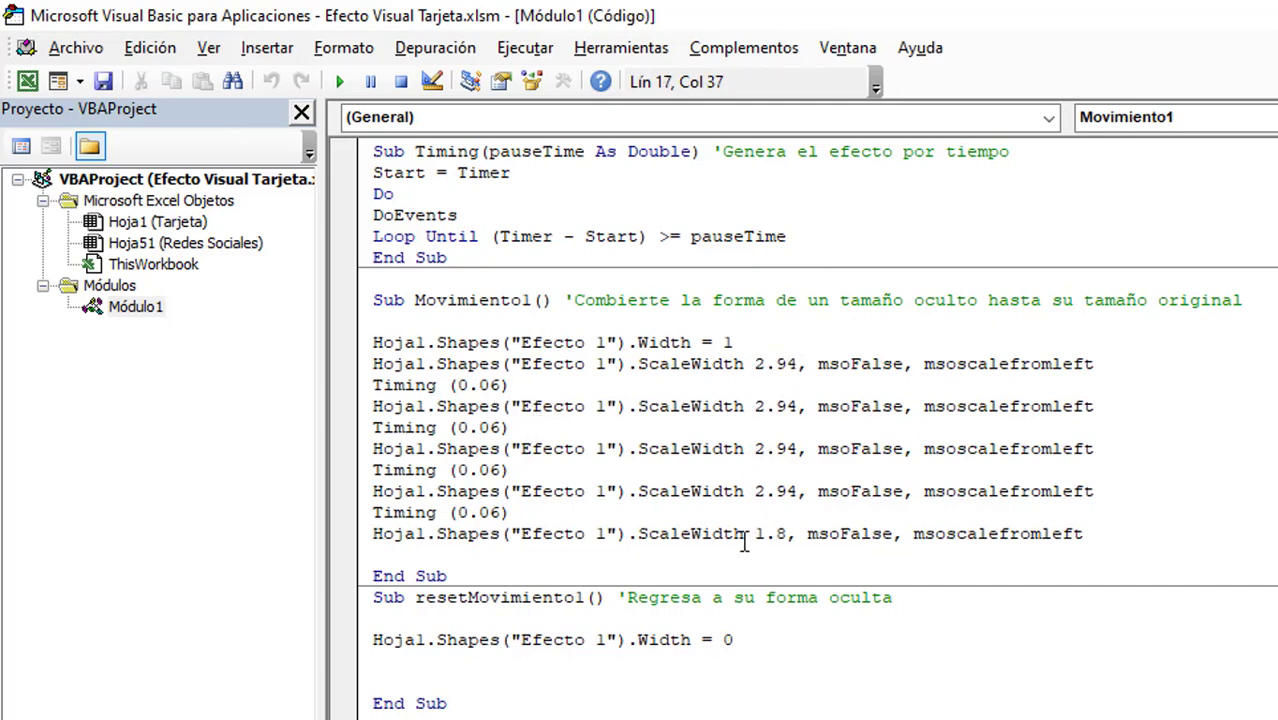
left_click_drag(755, 533, 792, 535)
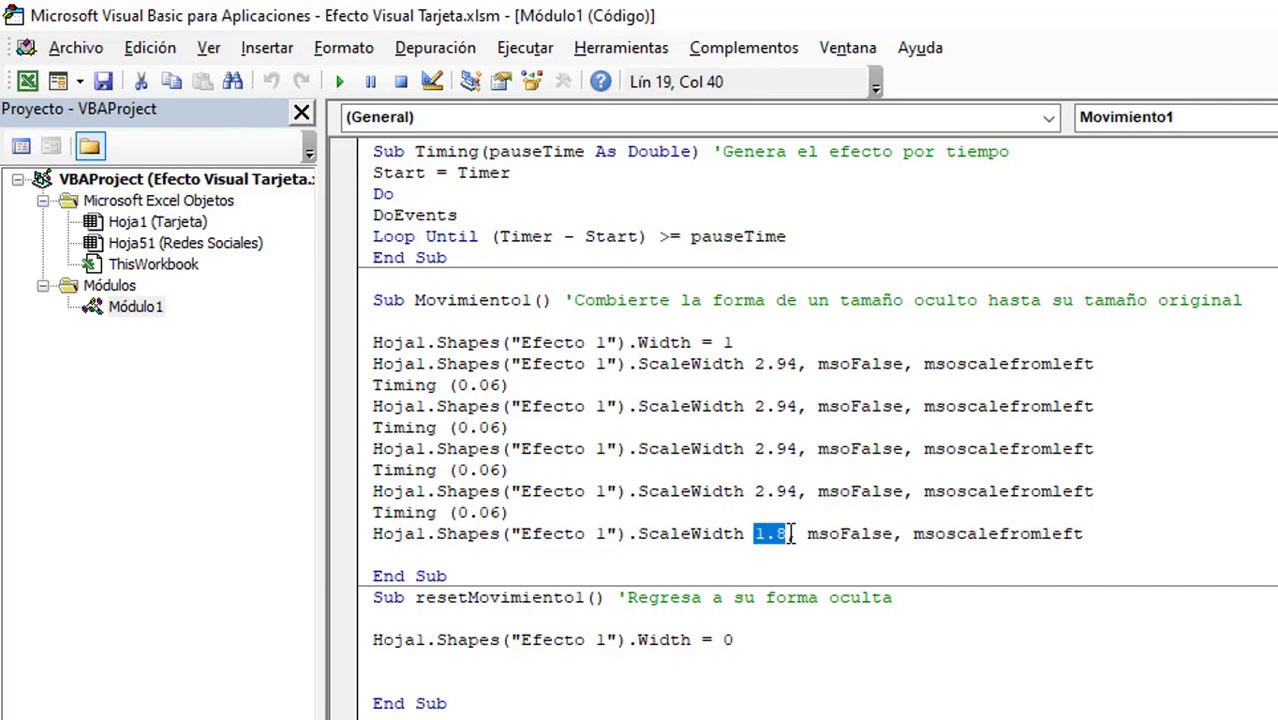
left_click(600, 576)
left_click(782, 650)
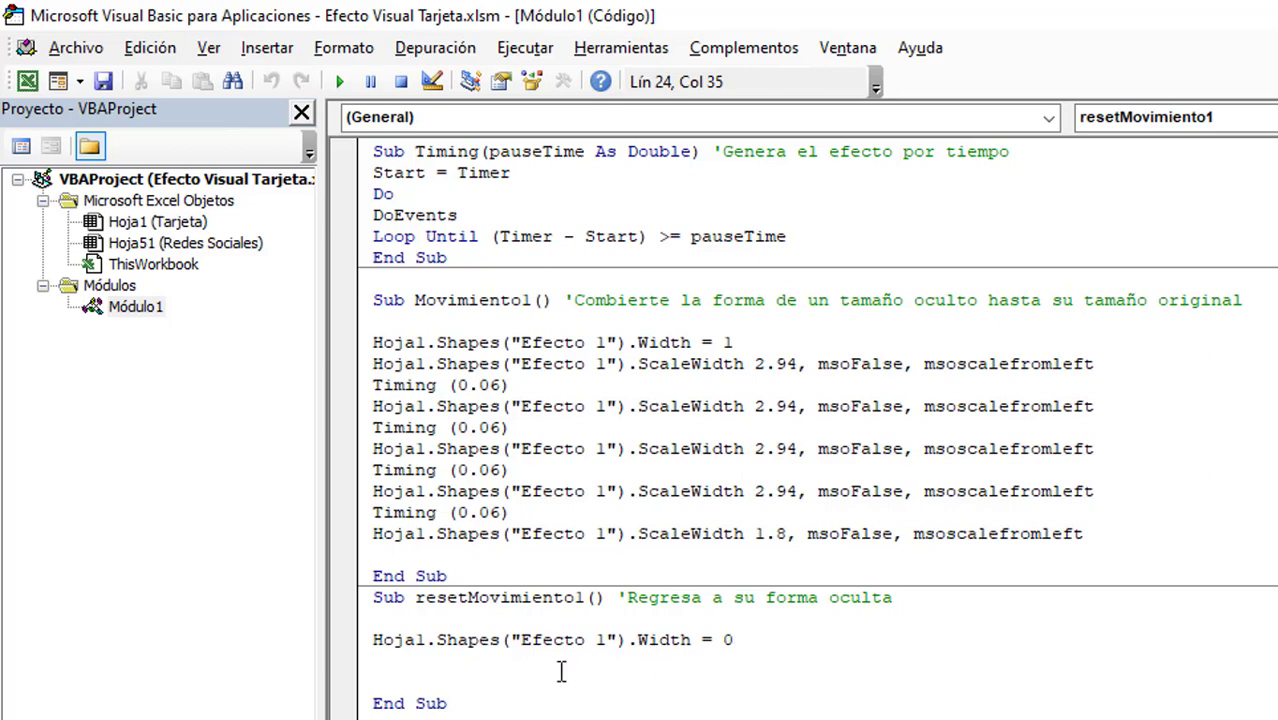
left_click(630, 617)
- Recheck the Timing Do…Loop Until body and the Timing (0.06) calls in Movimiento1
left_click(659, 449)
left_click(489, 385)
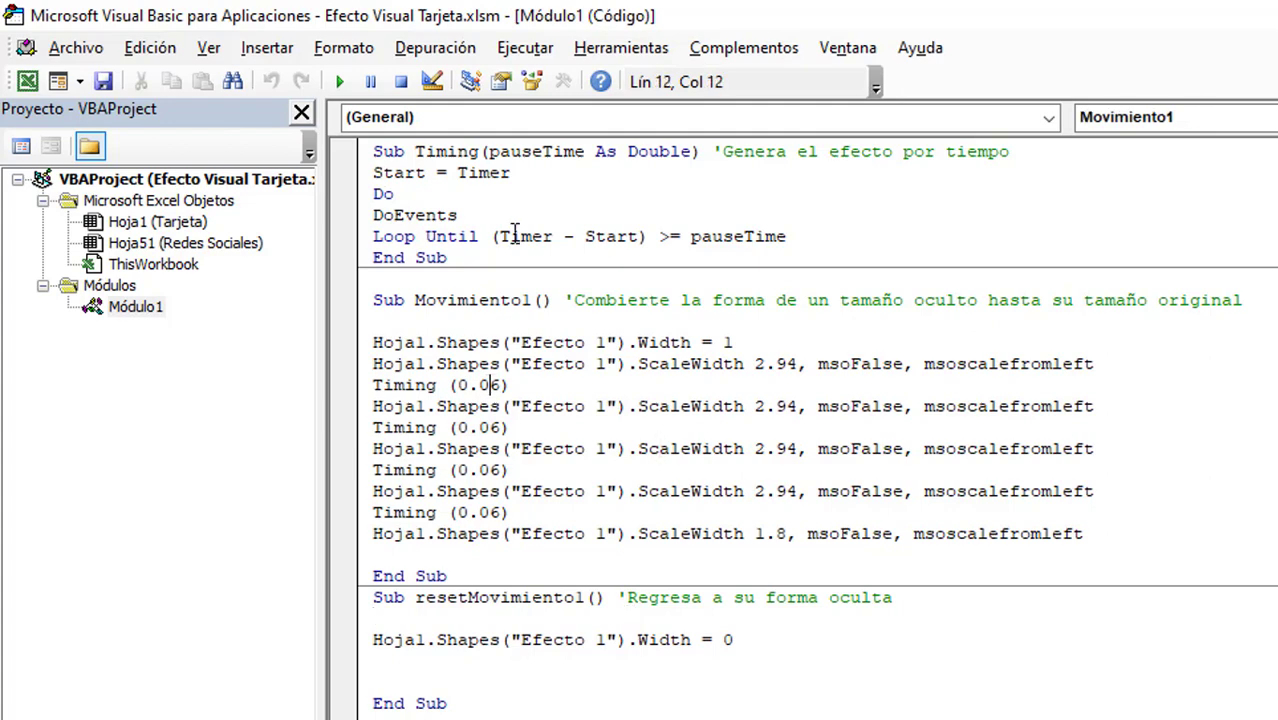
left_click(508, 237)
left_click(465, 197)
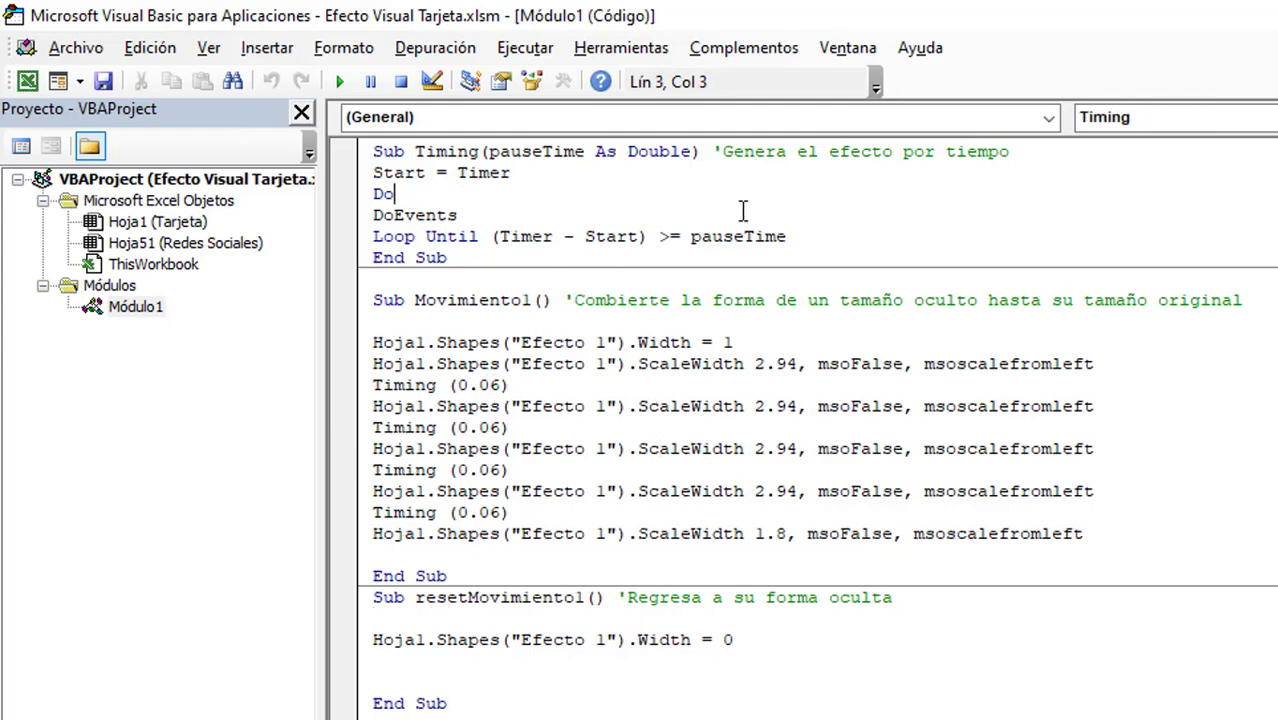
left_click(535, 320)
left_click(465, 240)
left_click(434, 193)
mouse_move(448, 257)
left_mouse_down()
mouse_move(416, 257)
mouse_move(372, 172)
left_mouse_up()
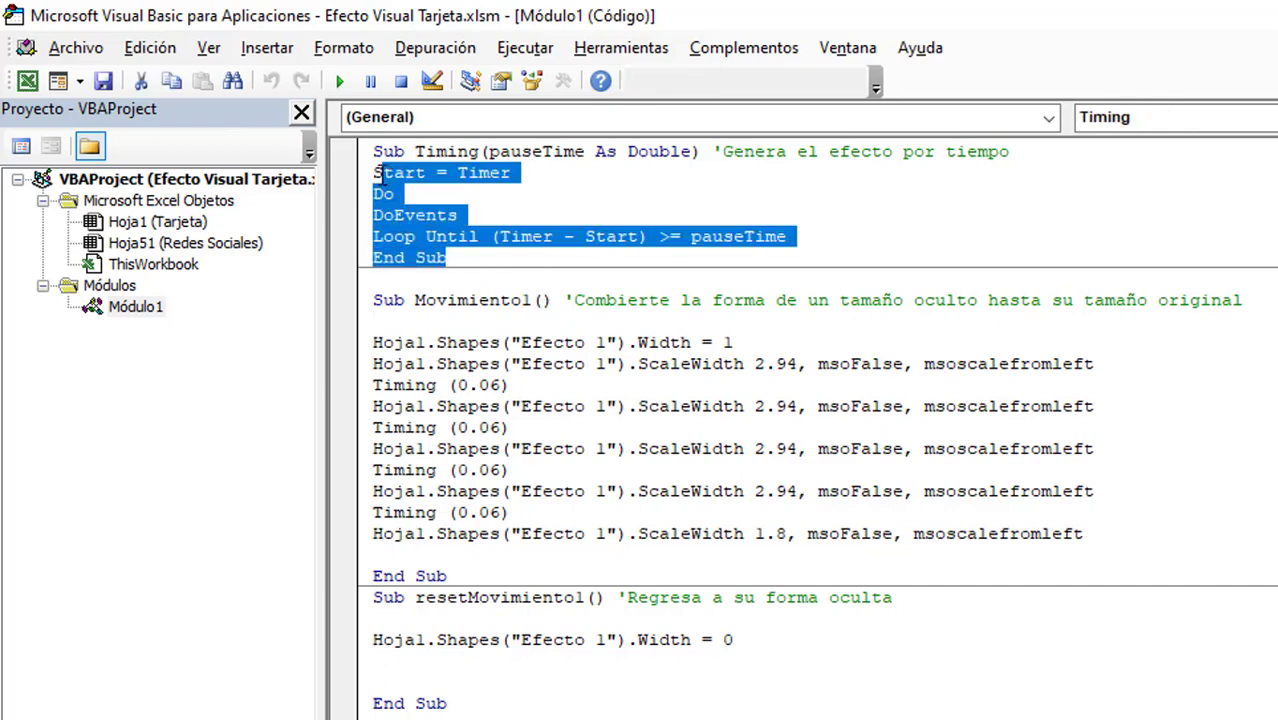
left_click(408, 214)
left_click(546, 175)
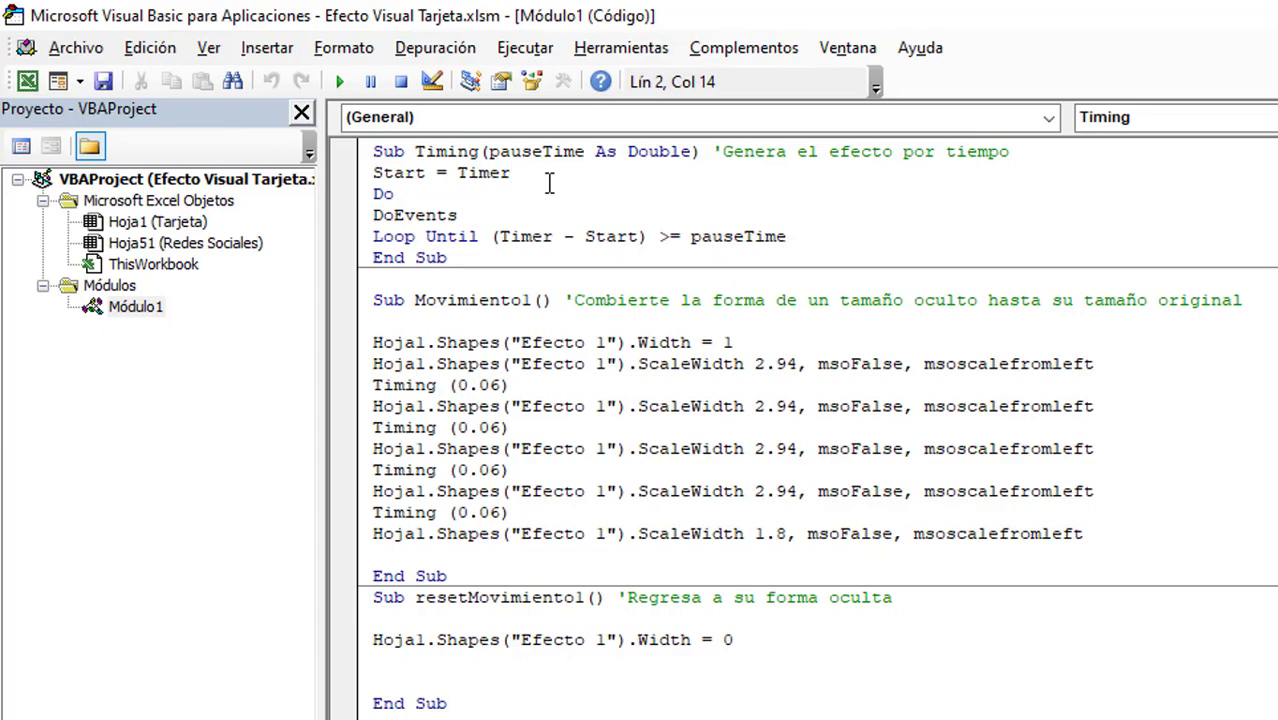
left_click(574, 300)
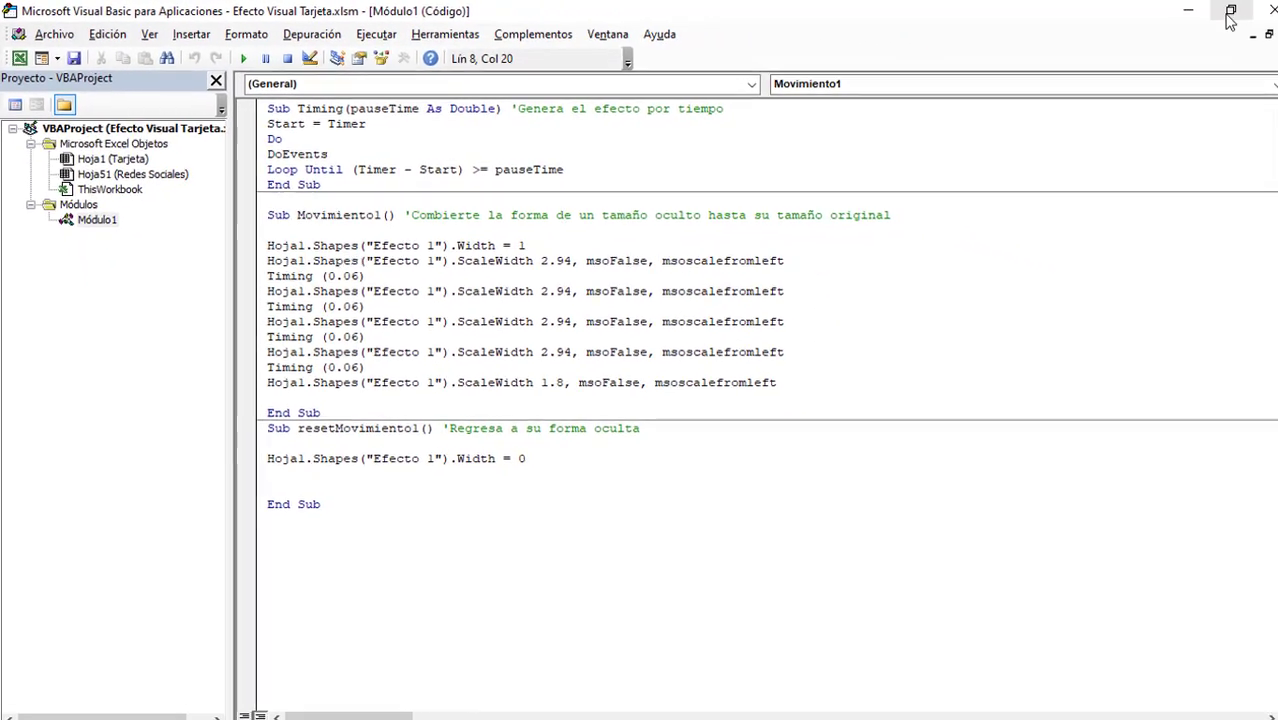
- Trace the Hoja1.Shapes reference on line 10 back to the Tarjeta sheet
left_click(345, 242)
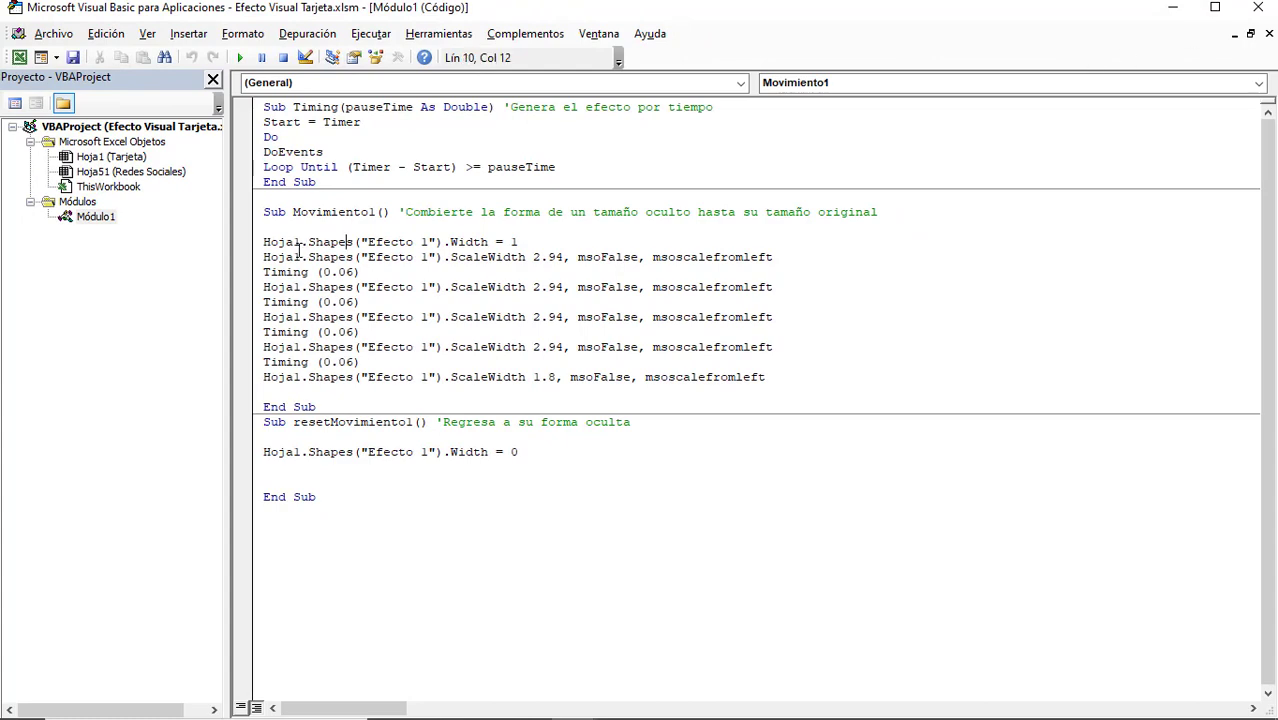
left_click_drag(307, 242, 264, 242)
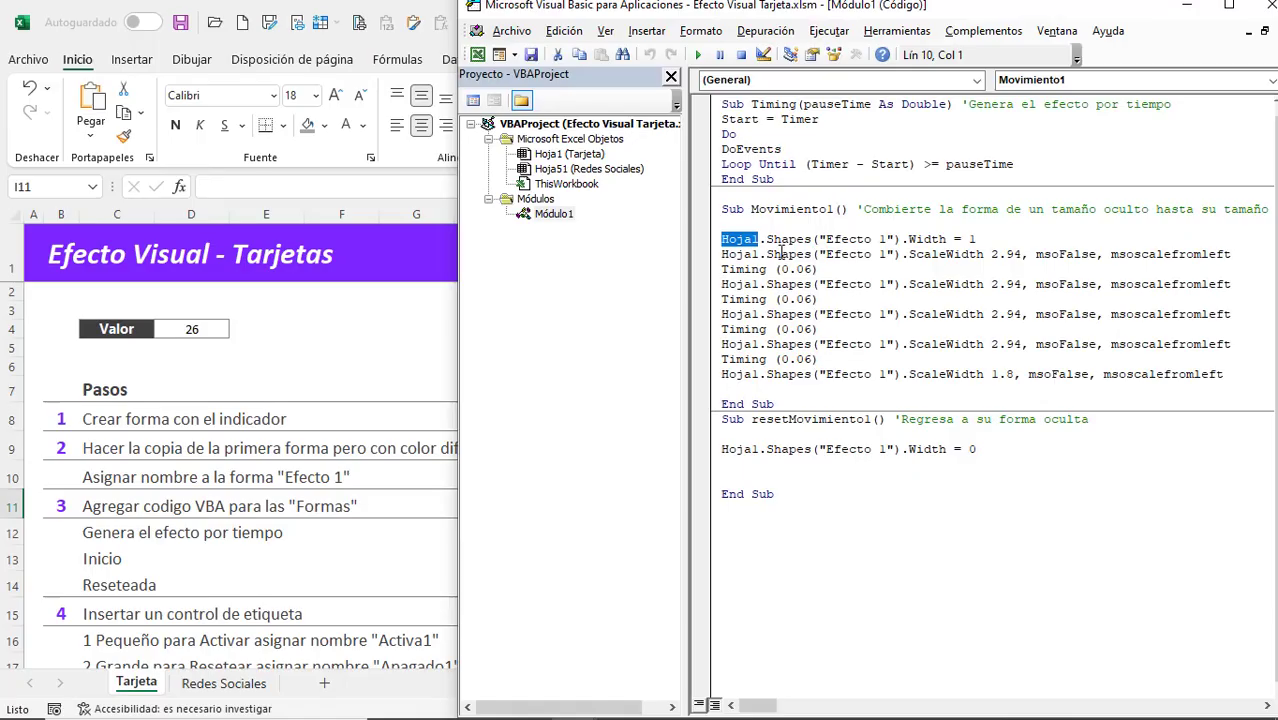
left_click(572, 156)
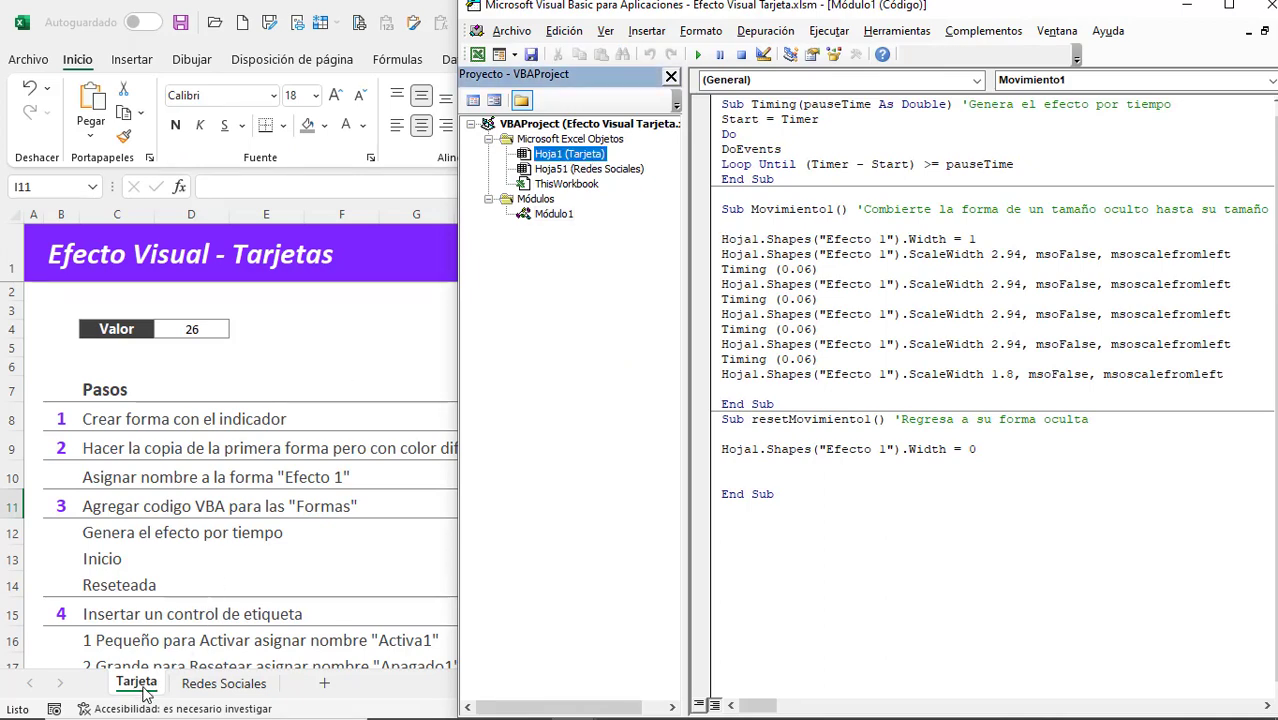
double_click(757, 241)
left_click(762, 241)
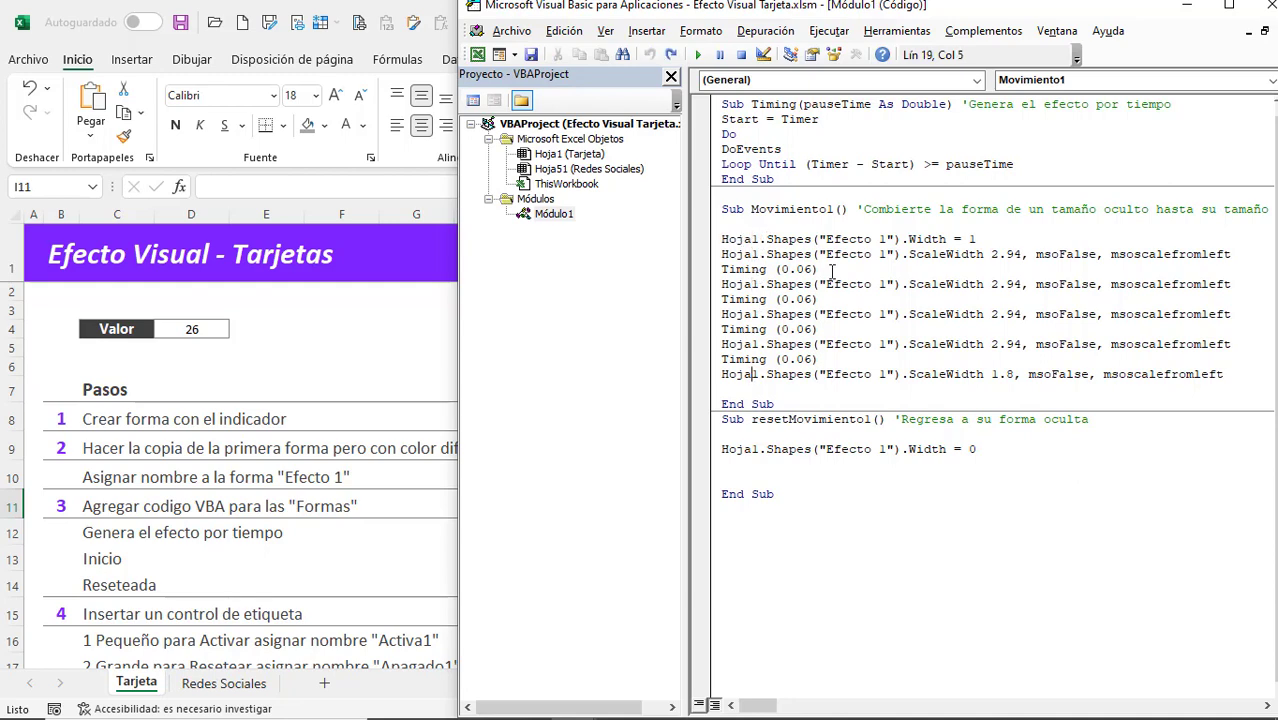
left_click_drag(766, 240, 887, 240)
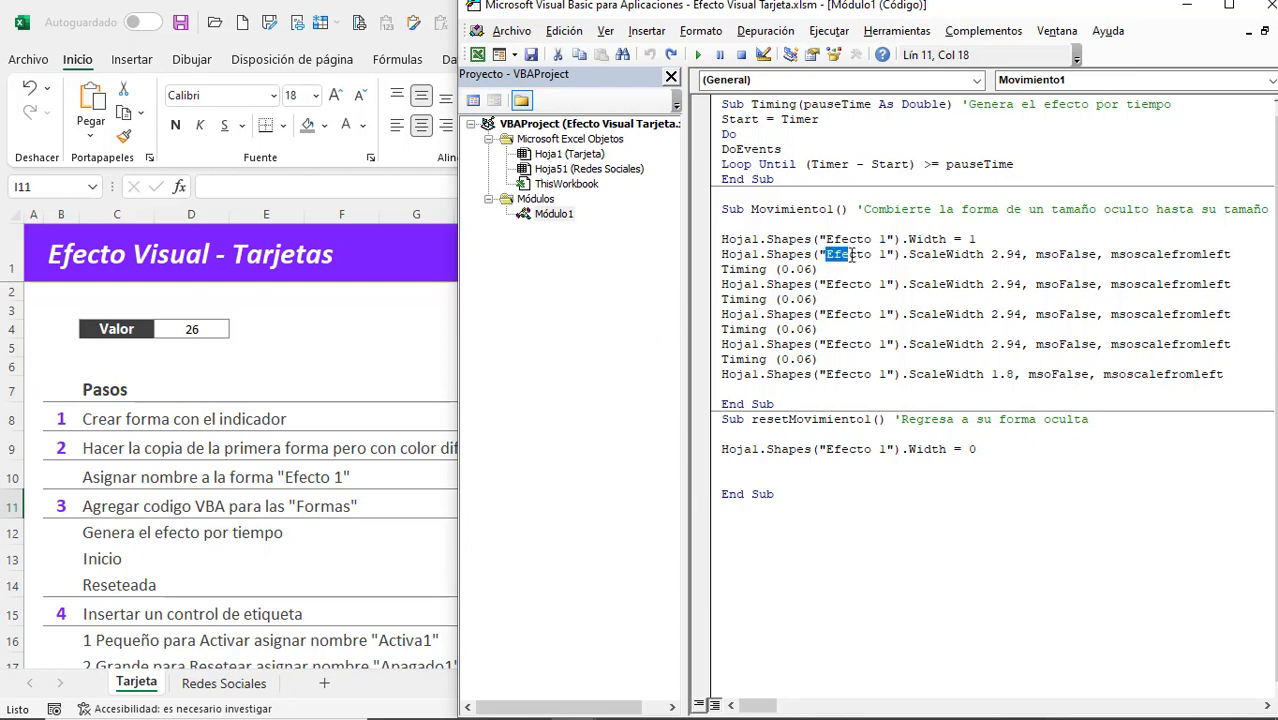
- Check the "Efecto 1" shape name on each line, then move the editor aside to reveal Excel
left_click_drag(826, 254, 886, 255)
mouse_move(826, 285)
left_mouse_down()
mouse_move(871, 286)
mouse_move(871, 315)
left_mouse_up()
left_click_drag(826, 374, 864, 375)
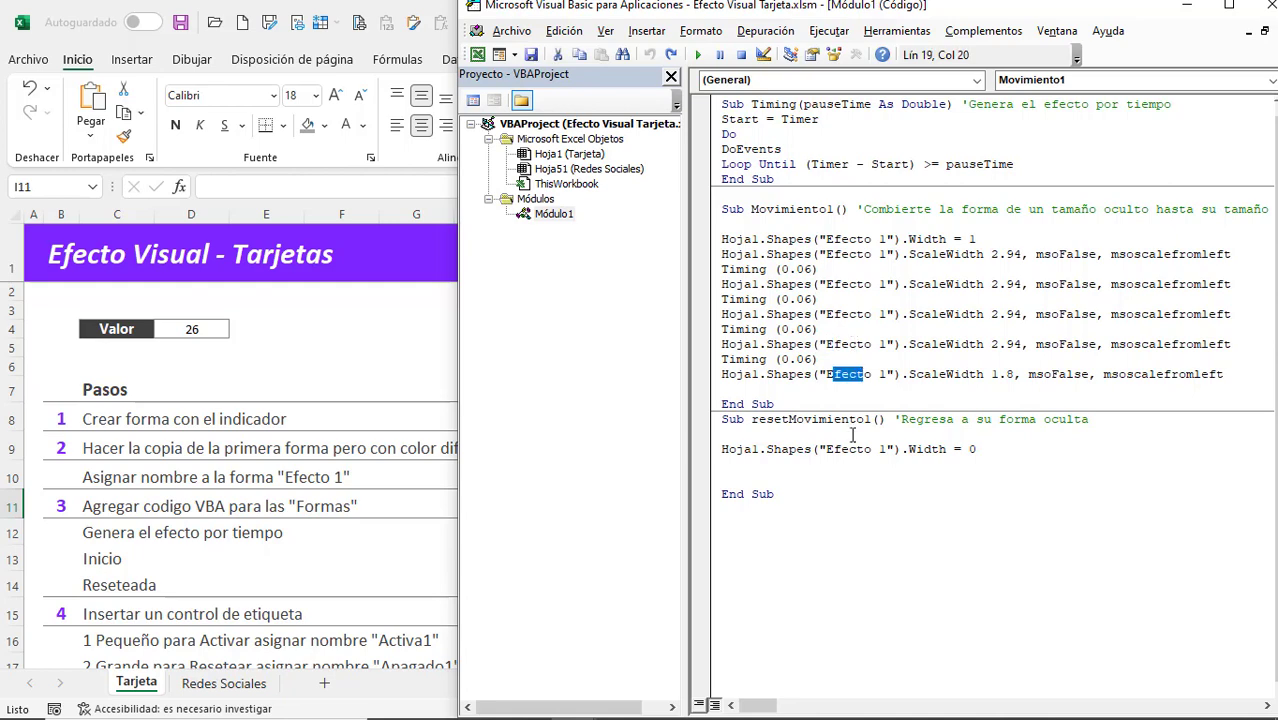
left_click(839, 285)
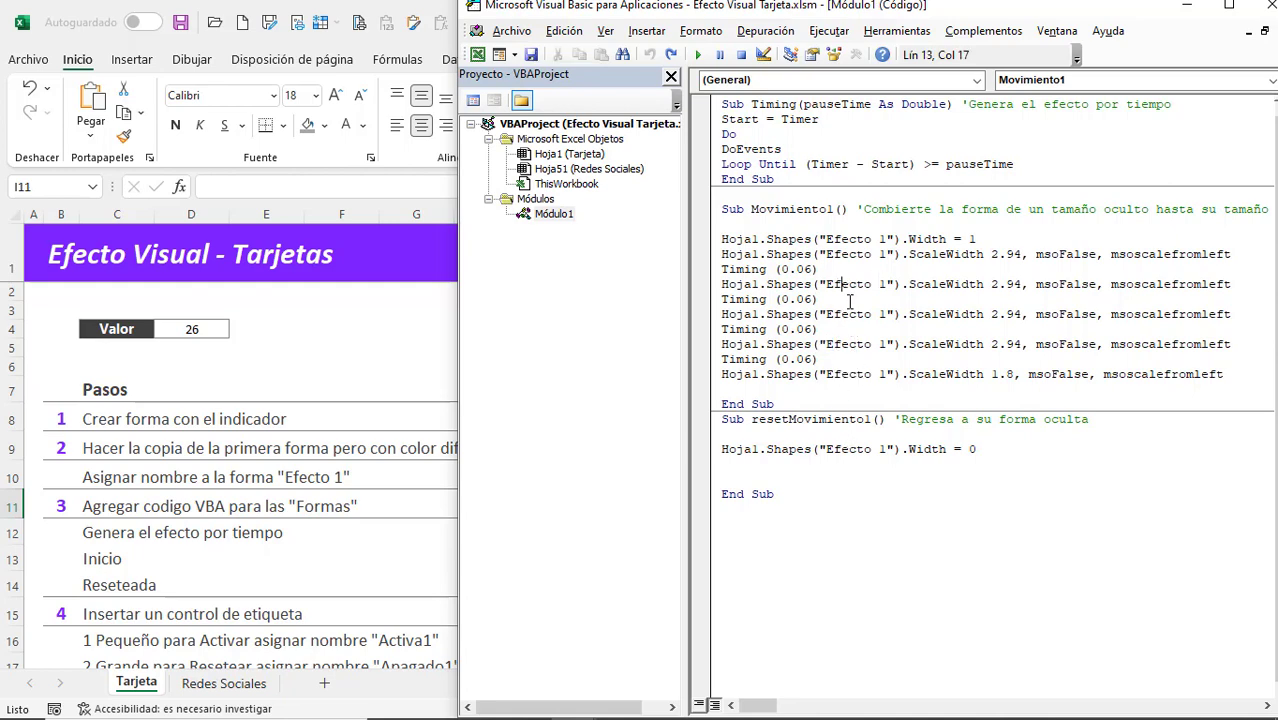
left_click(858, 449)
left_click_drag(1008, 12, 542, 19)
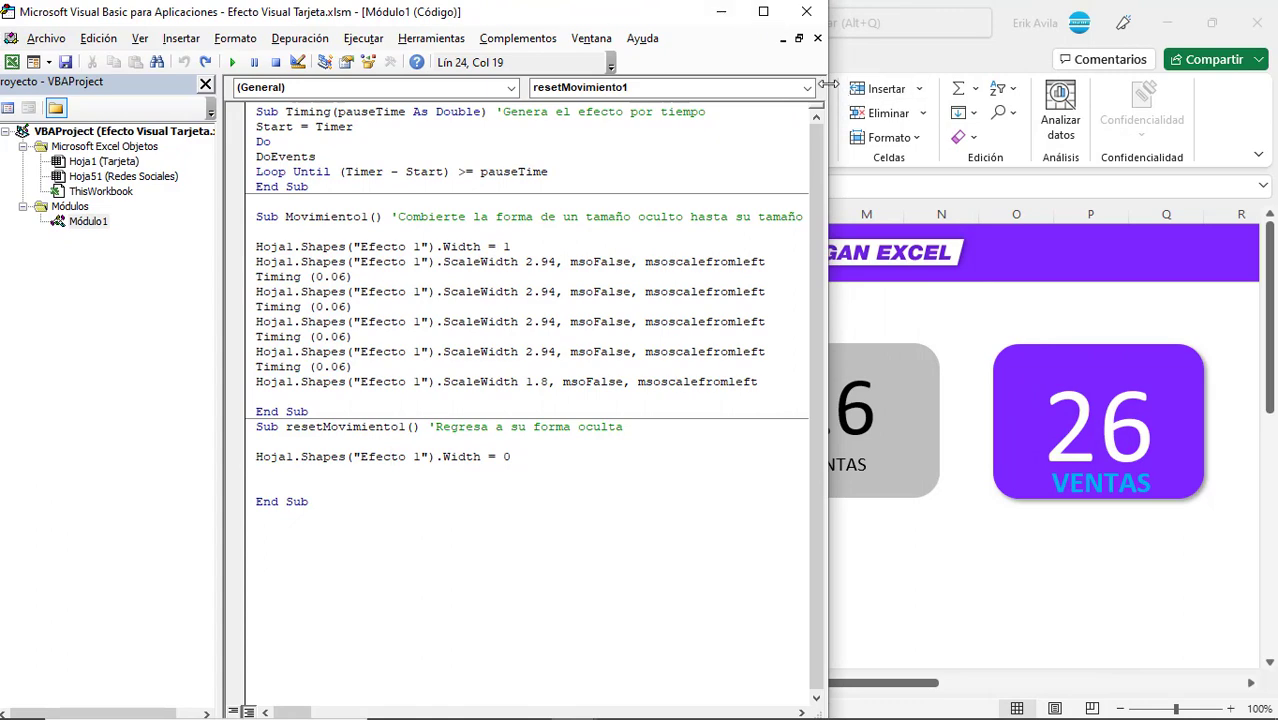
- Arrange the narrowed code editor beside the cards, showing the Movimiento1 procedure
left_click_drag(828, 84, 673, 84)
left_click(1004, 528)
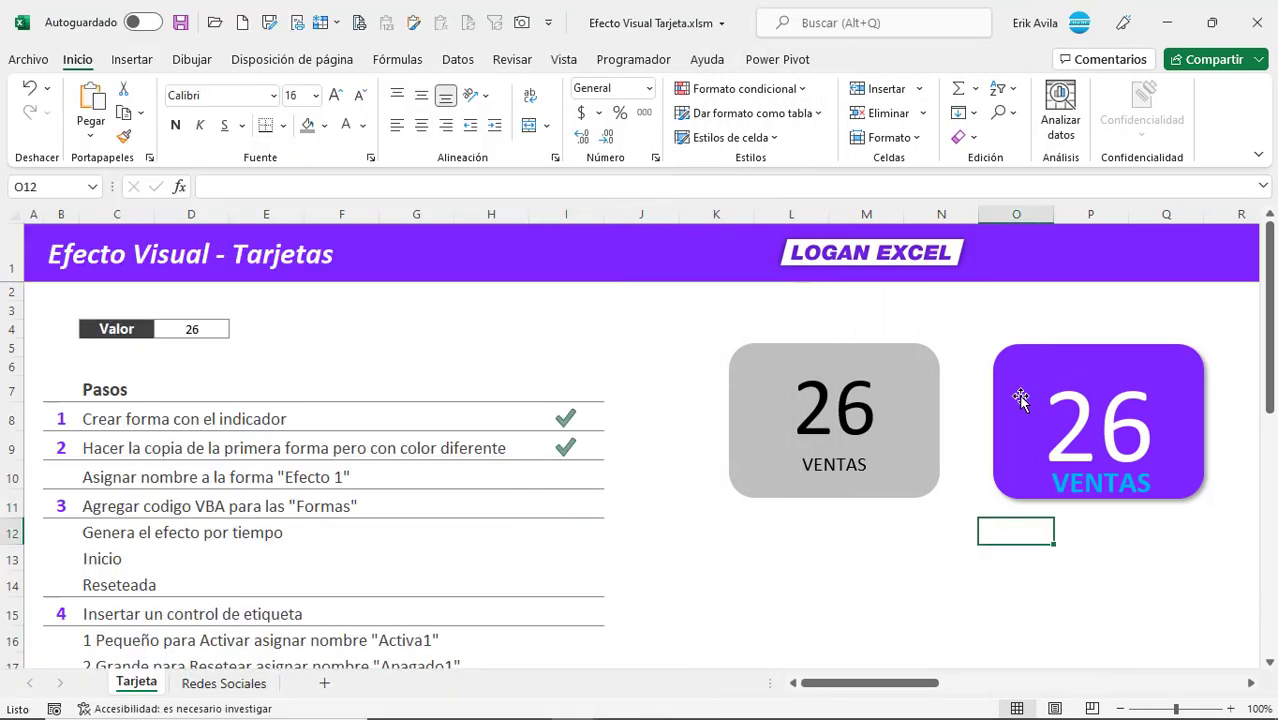
left_click(839, 365)
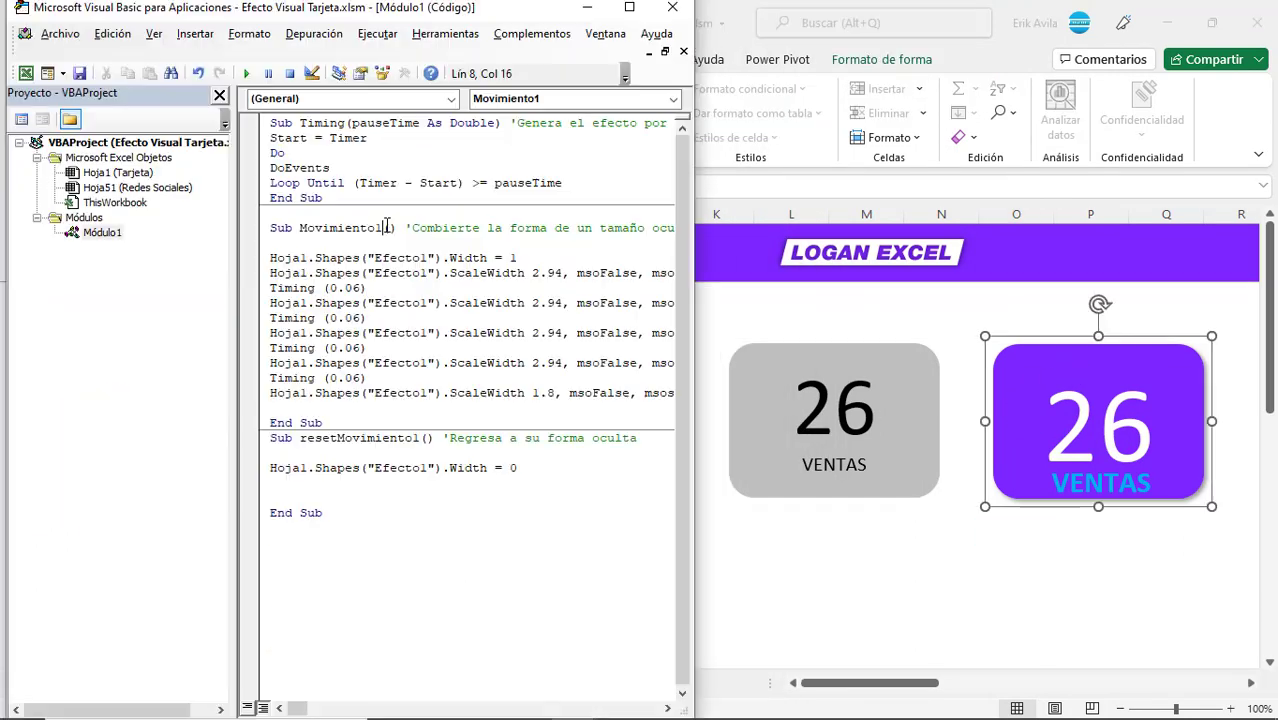
left_click(368, 287)
left_click(322, 229)
left_click(382, 229)
- Confirm the code's Efecto1 shape name matches Excel, then place the caret in Movimiento1
left_click_drag(424, 258, 379, 263)
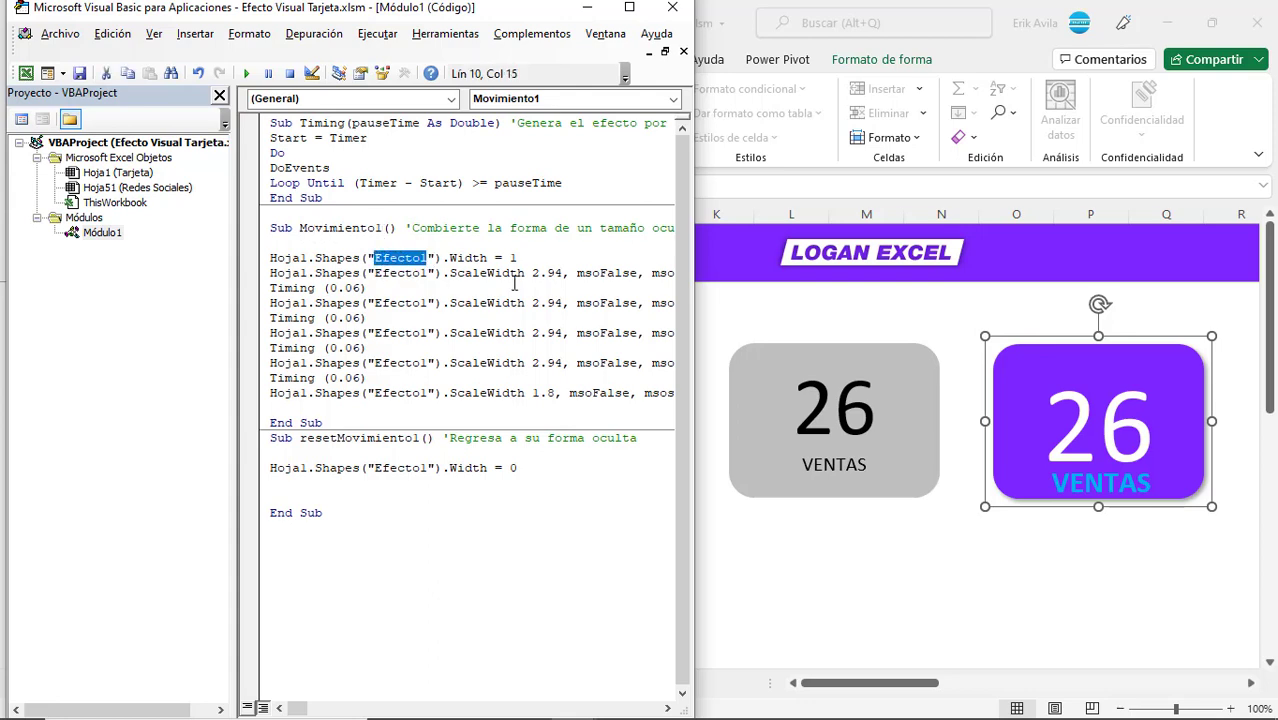
left_click(985, 362)
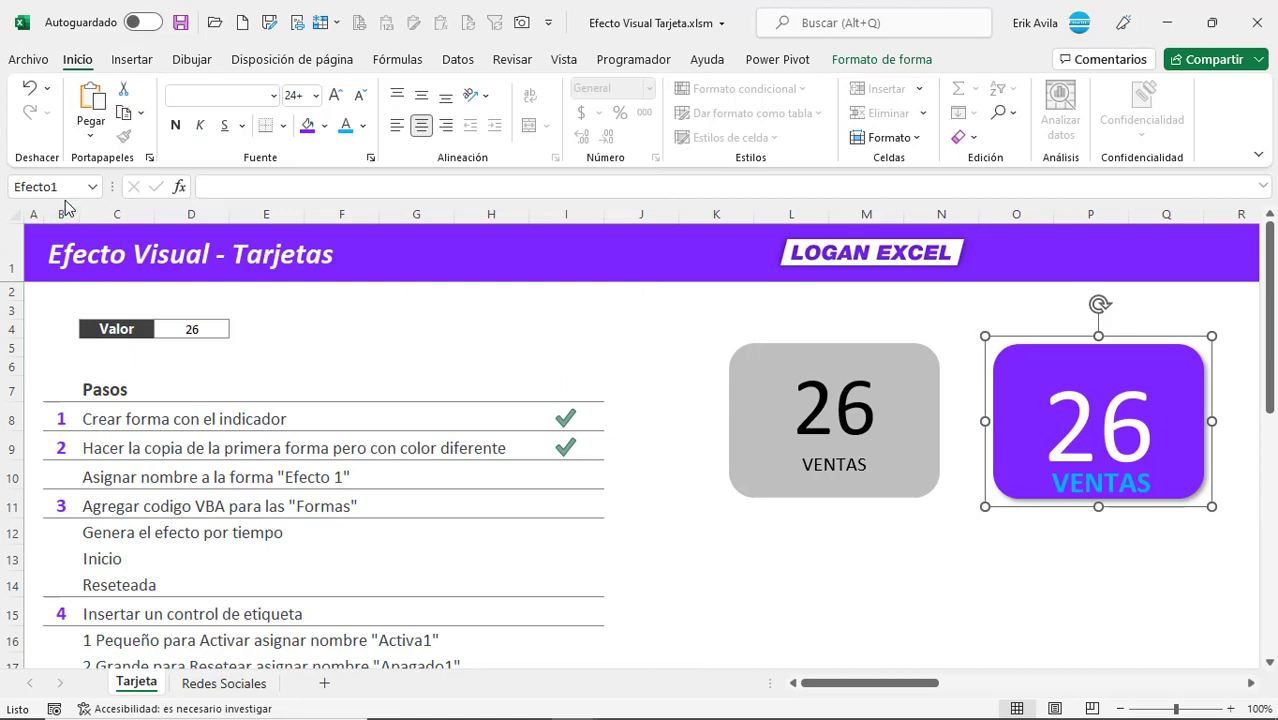
key("alt+F11")
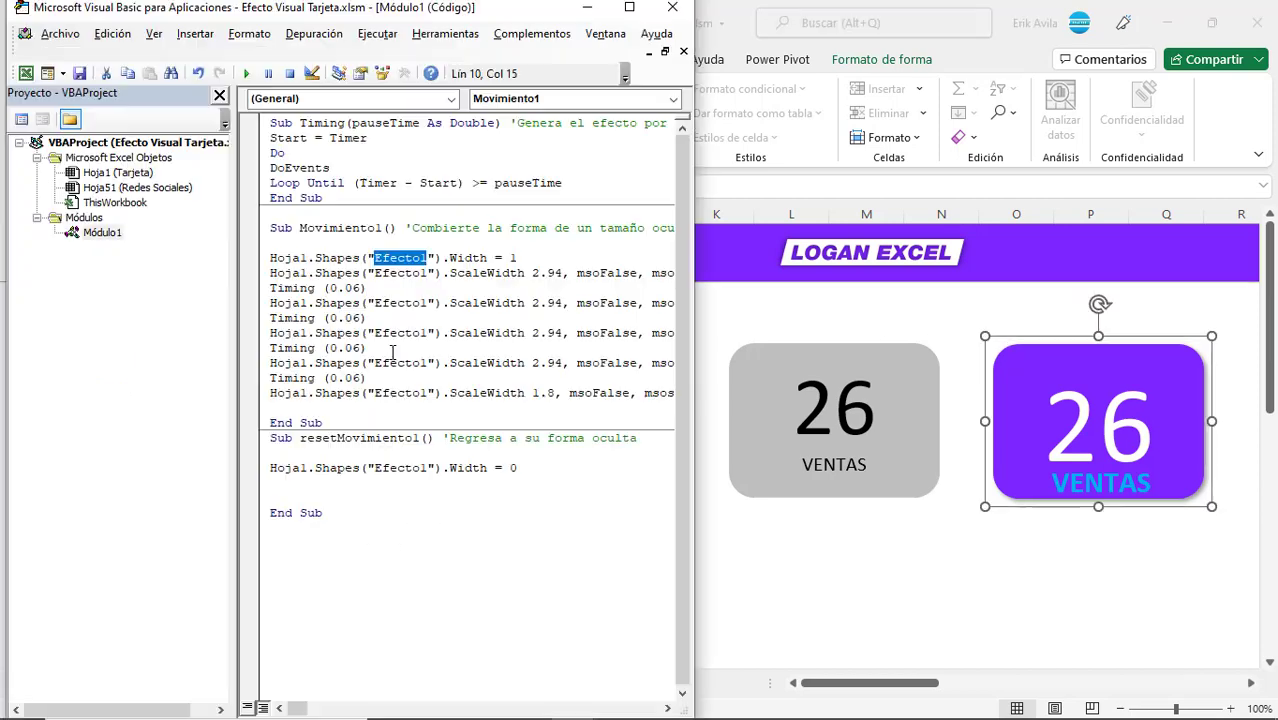
left_click(412, 301)
left_click_drag(376, 262, 426, 255)
left_click(437, 271)
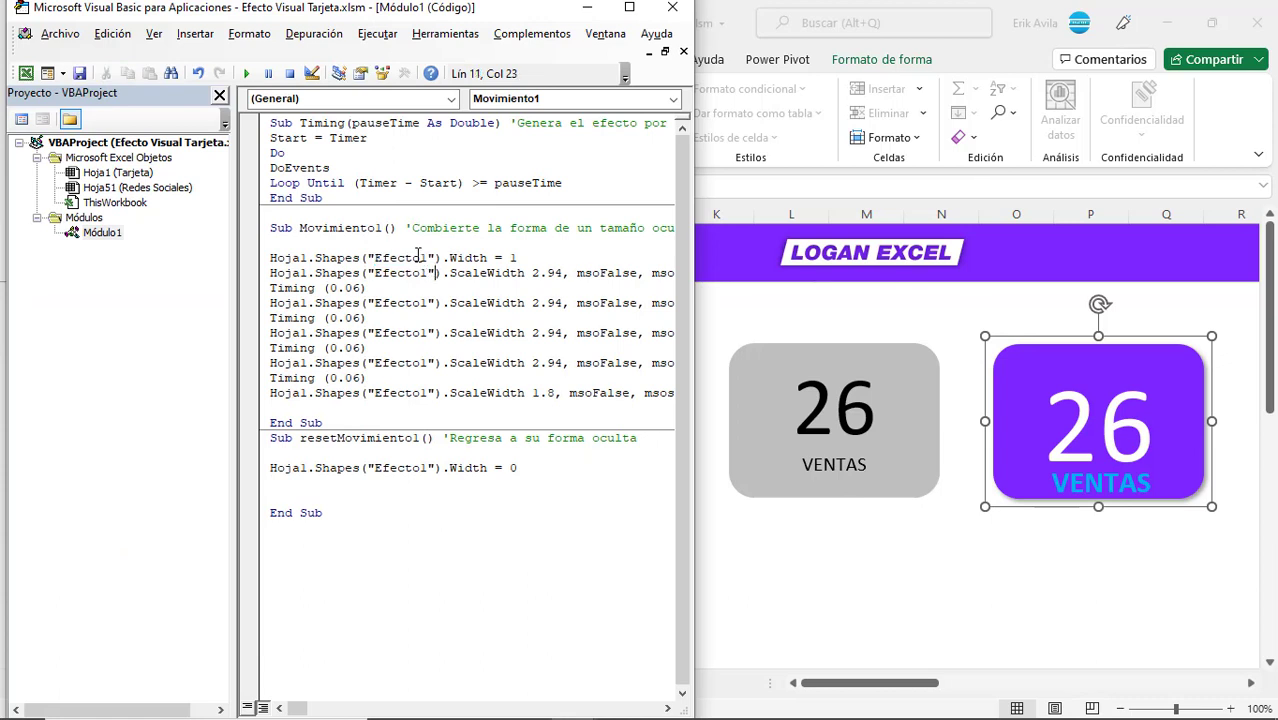
left_click(399, 229)
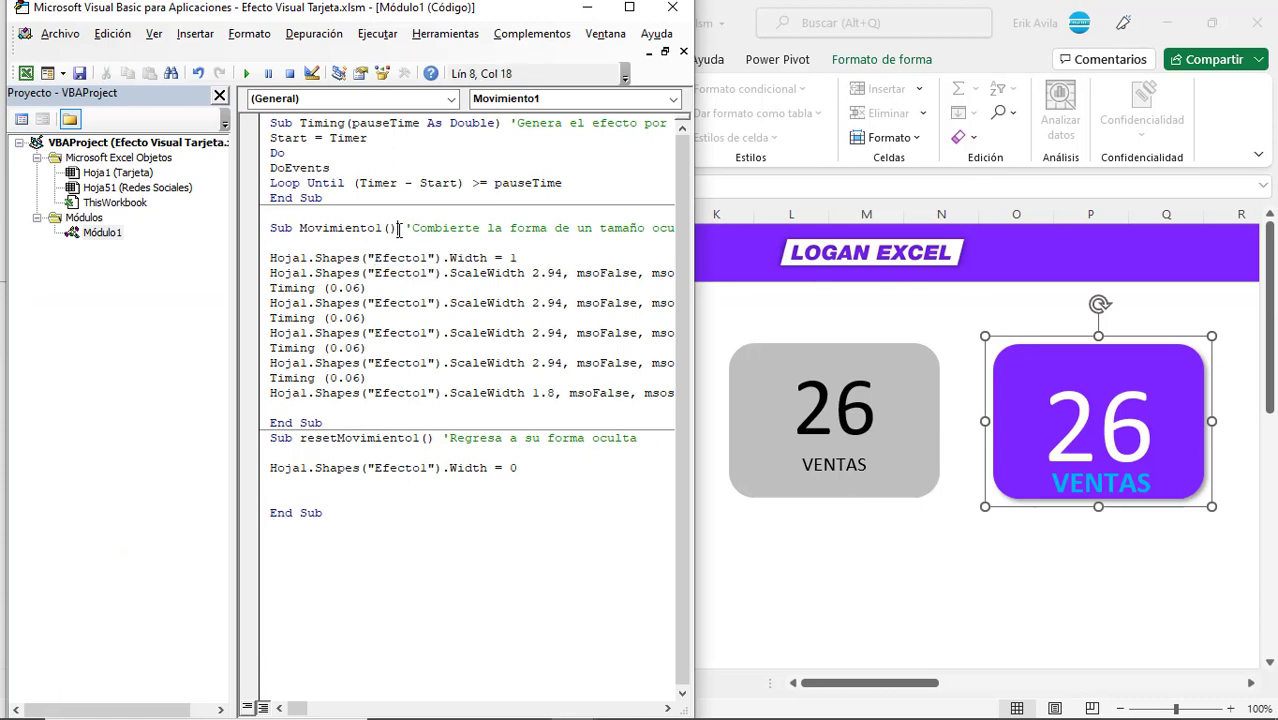
- Step through Movimiento1 with F8, watching the purple card widen through each Timing pause
key("F8")
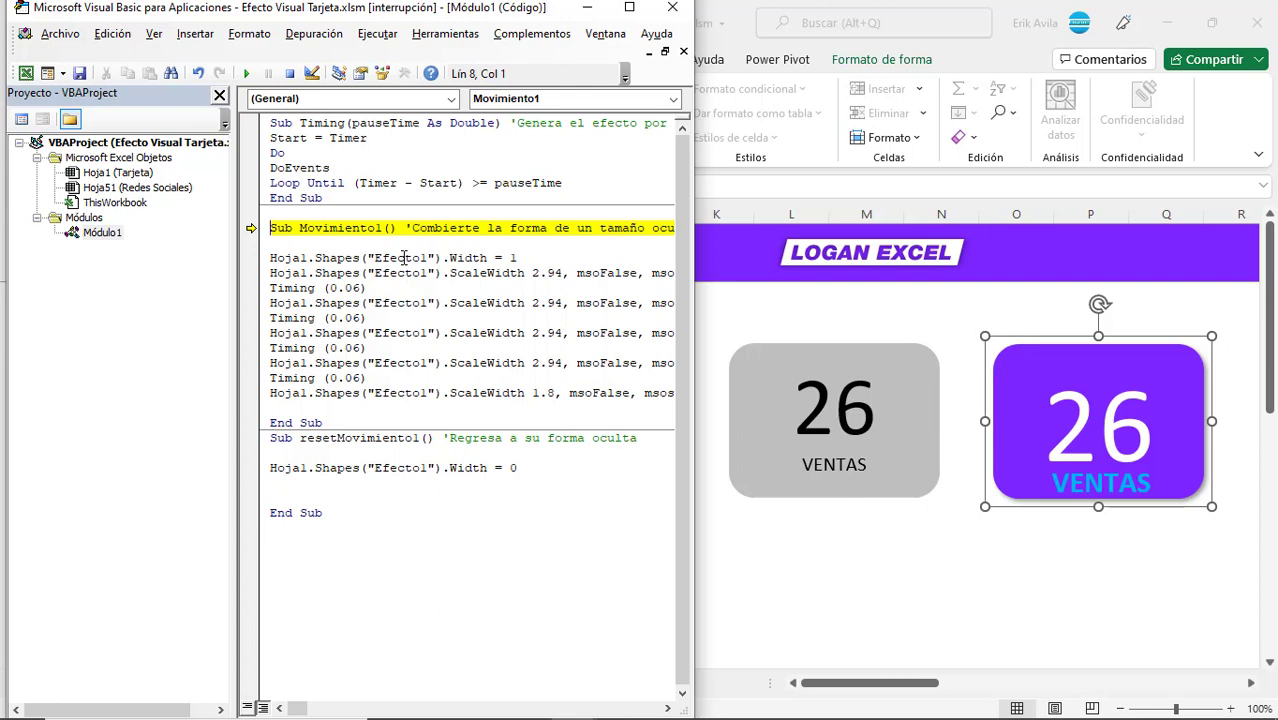
key("F8")
key("F8")
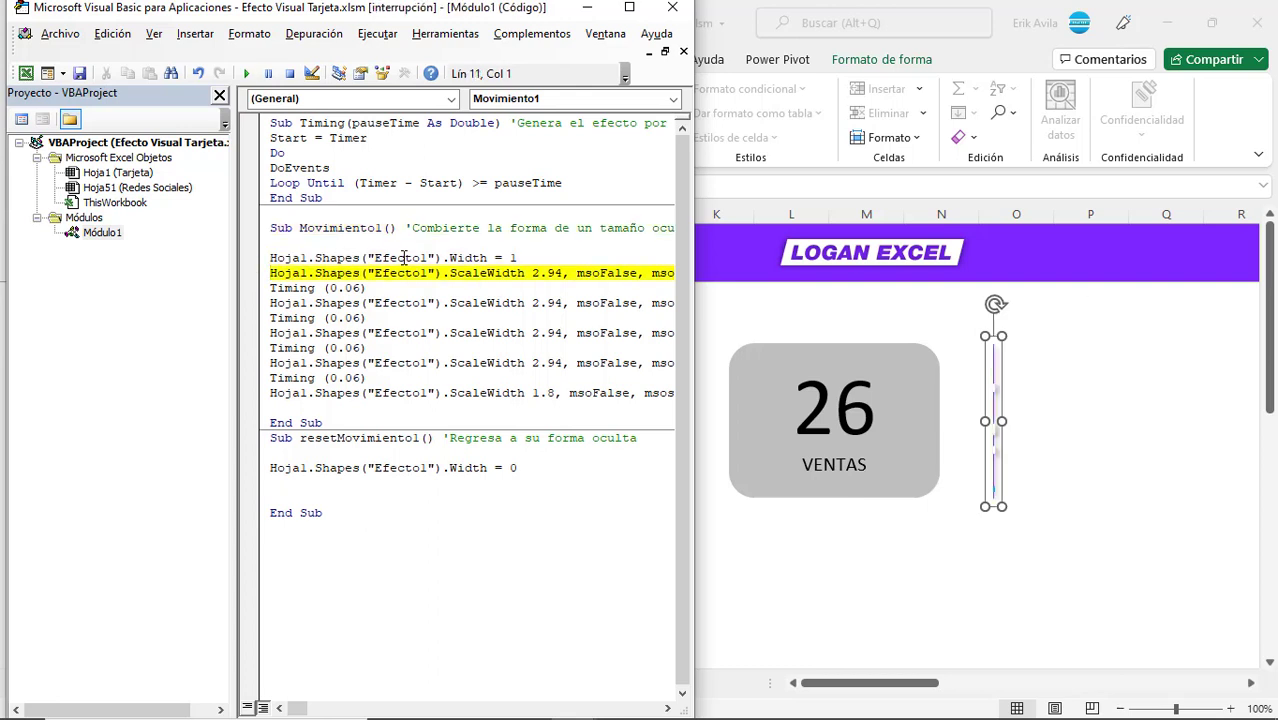
key("F8")
key("F8")
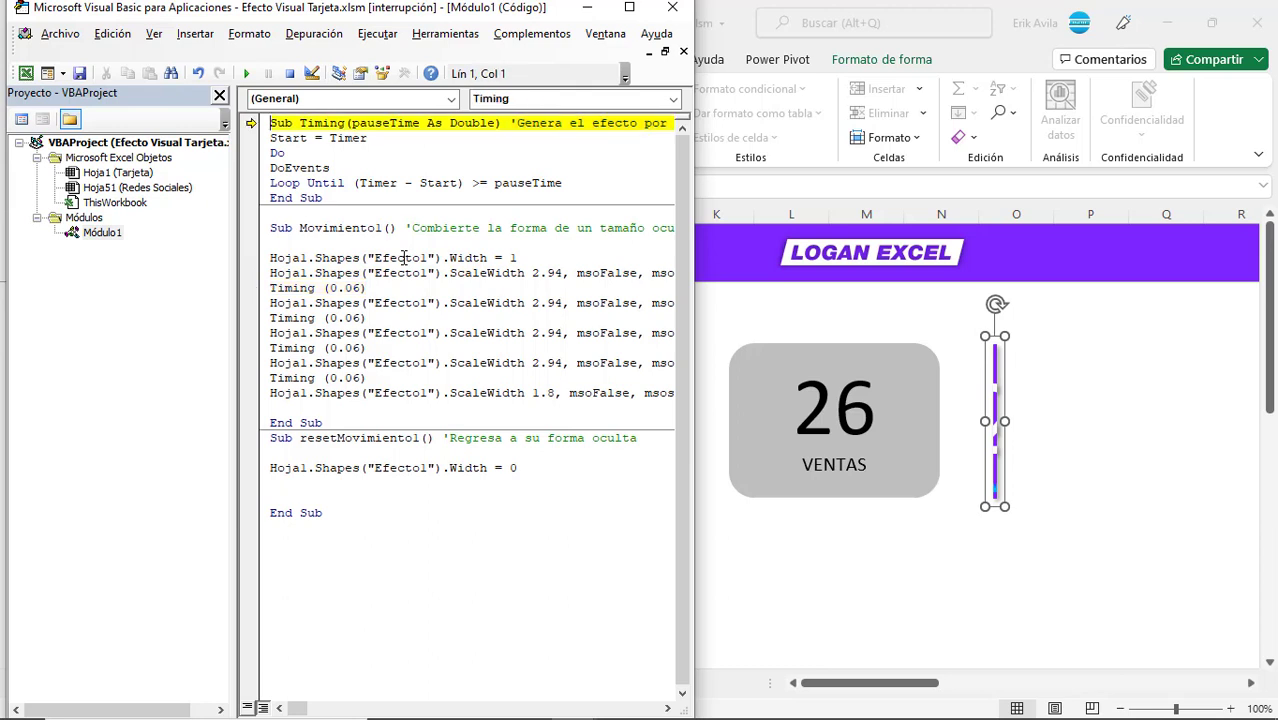
key("F8")
key("F8")
key("F8")
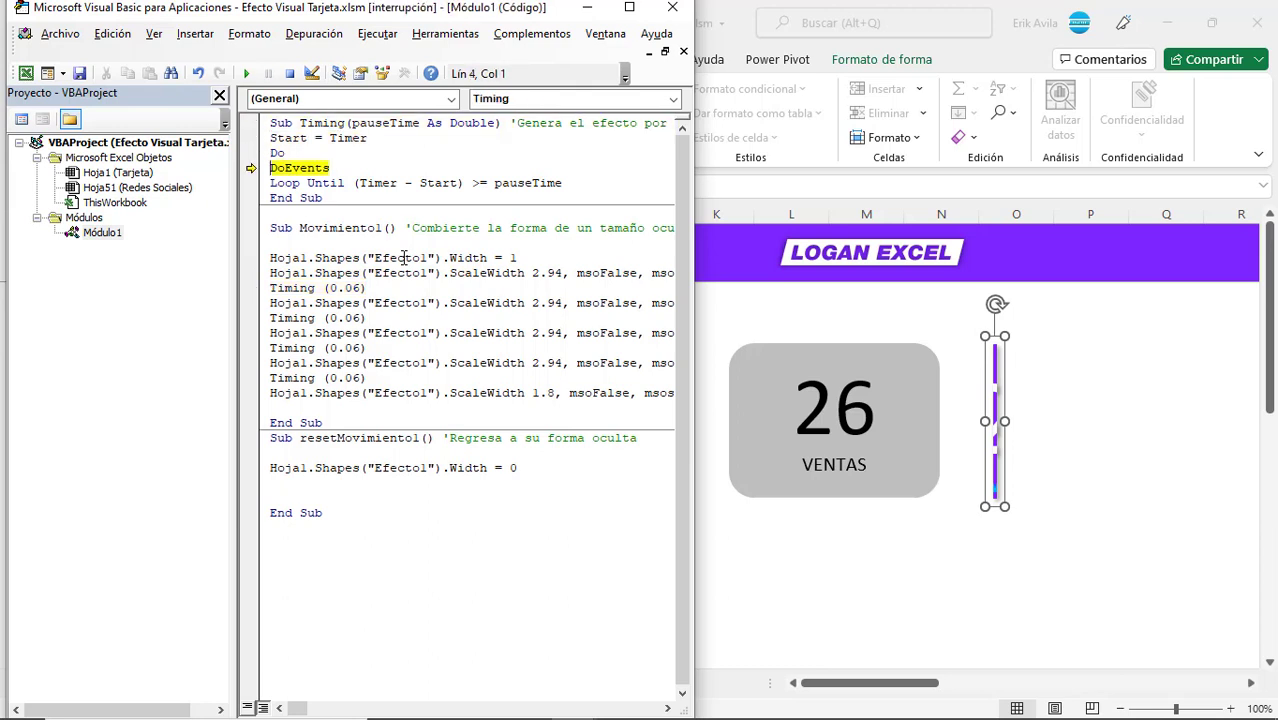
key("F8")
key("F8")
key("F8")
key("F8")
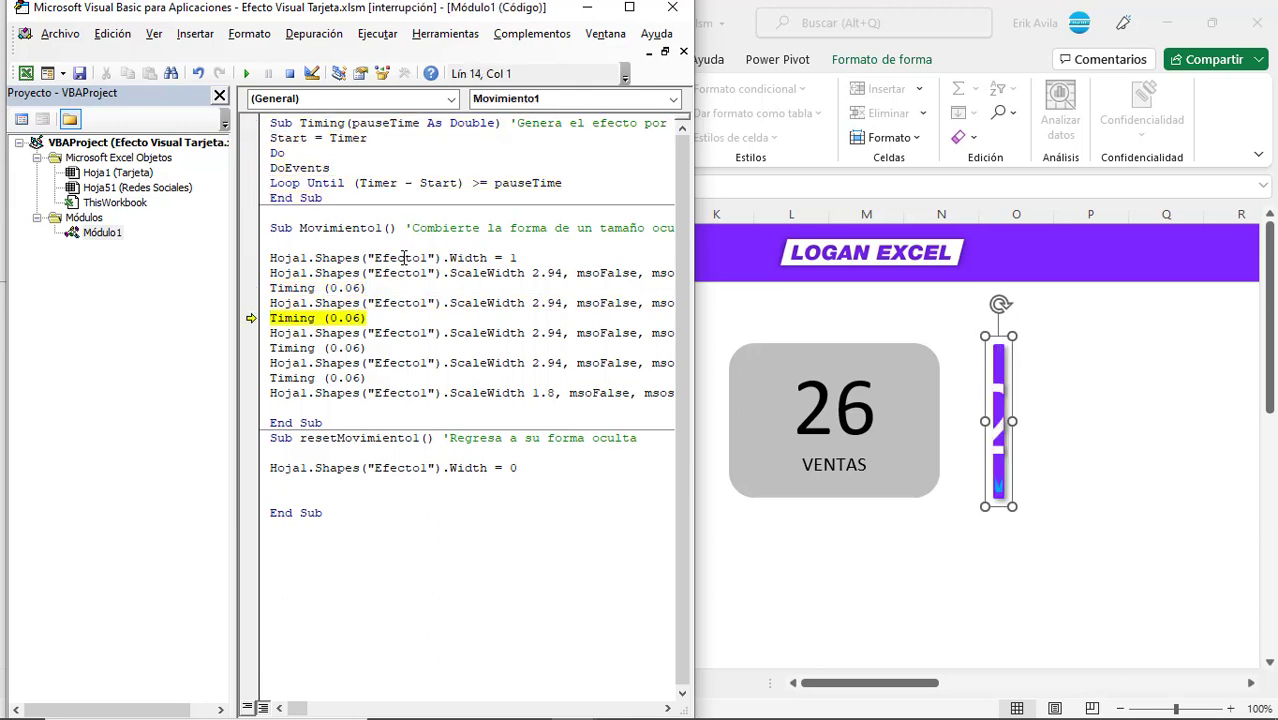
key("F8")
key("F8")
key("F8")
key("F8")
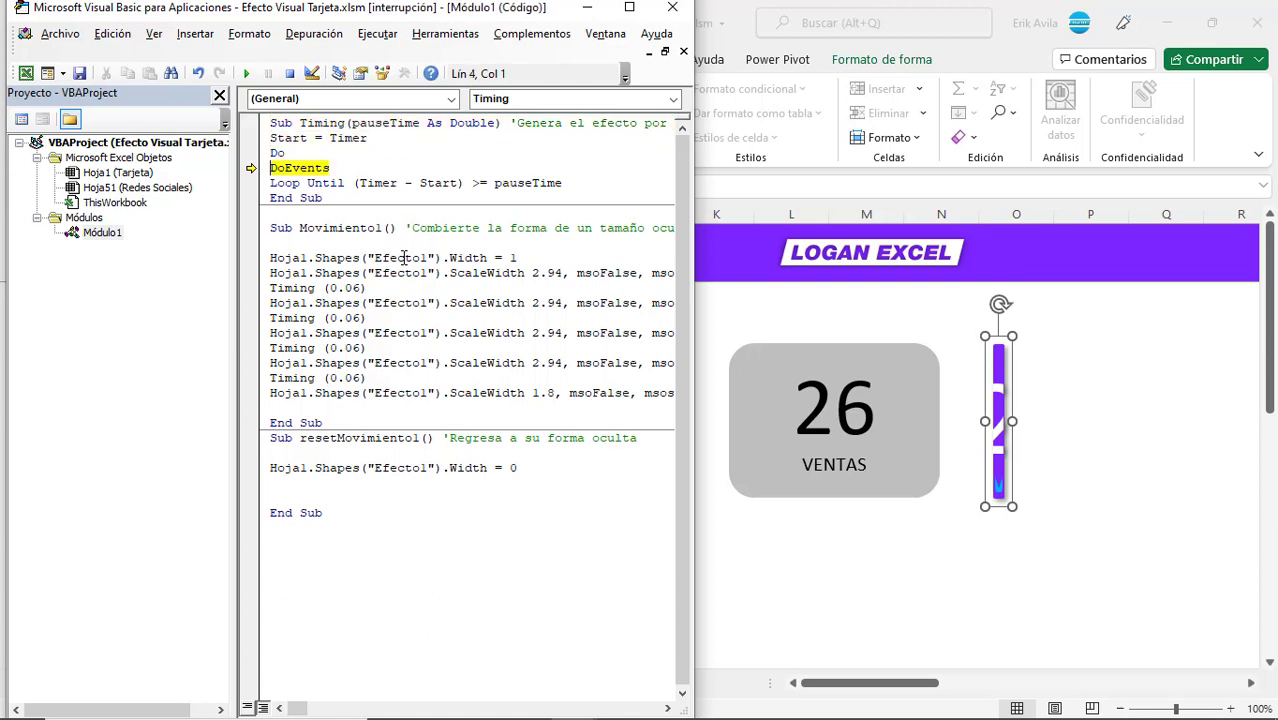
key("F8")
key("F8")
key("F8")
key("F8")
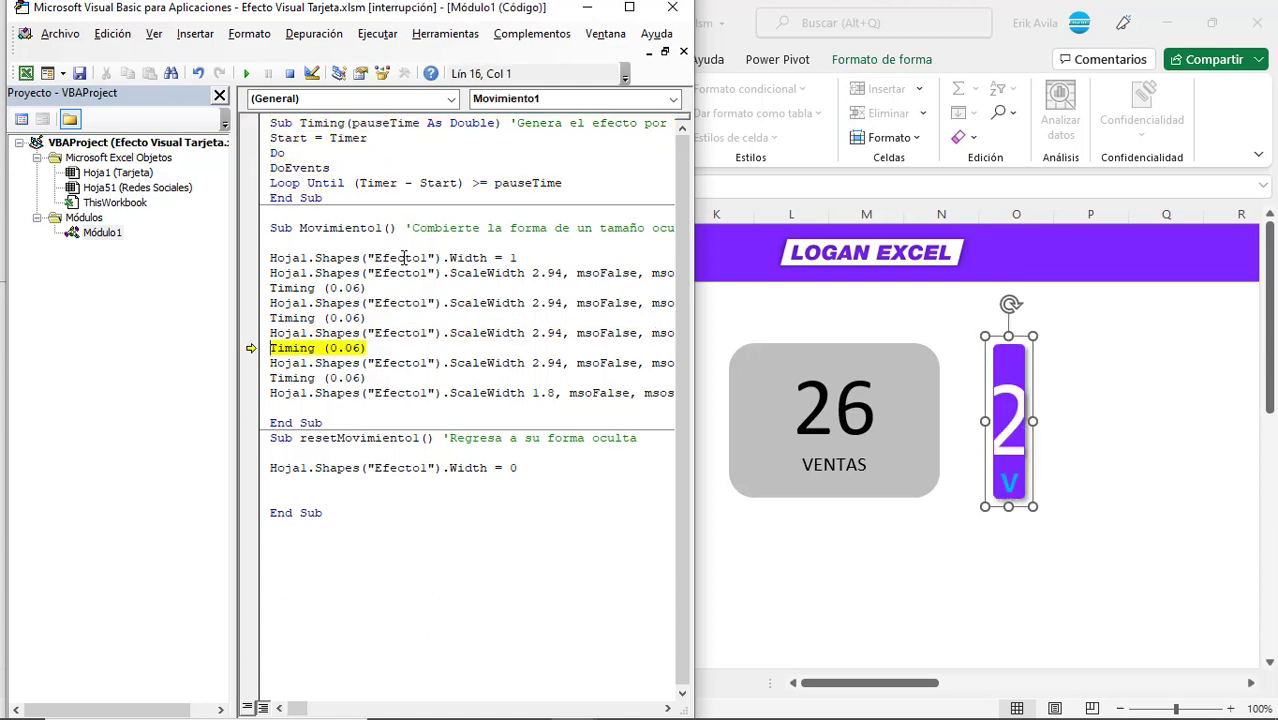
key("F8")
key("F8")
key("F8")
key("F8")
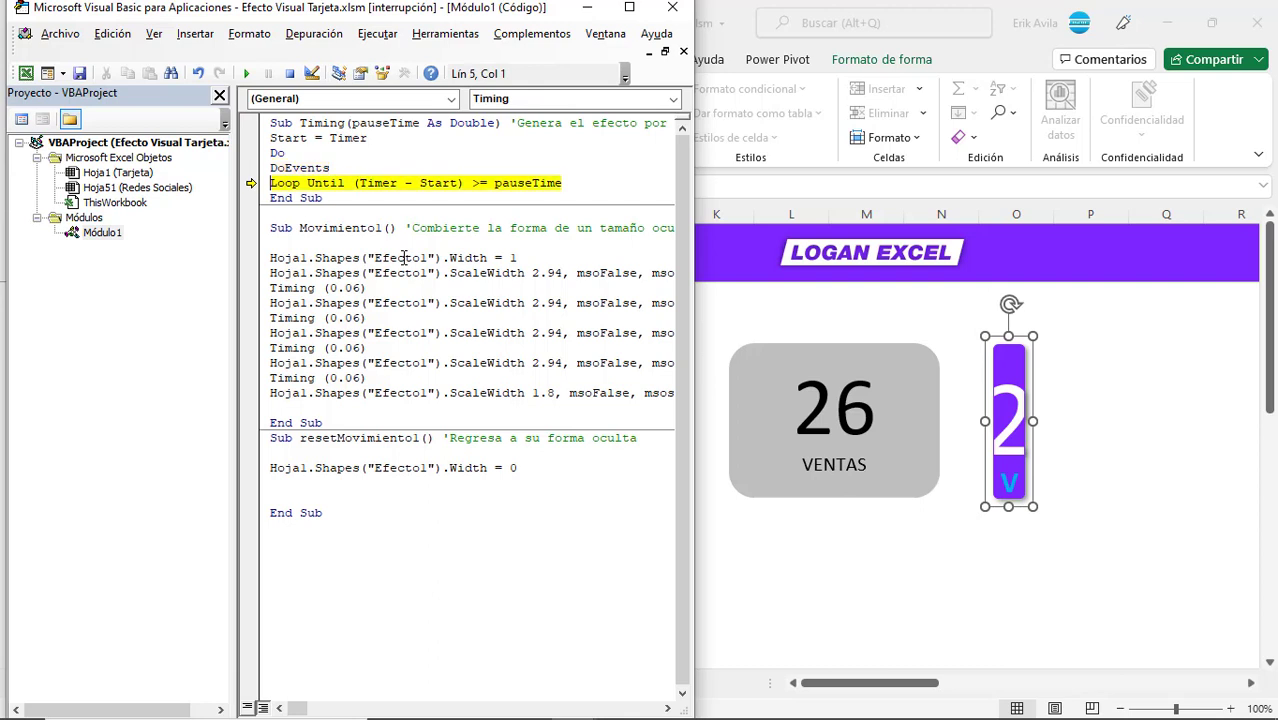
key("F8")
key("F8")
key("F8")
key("F8")
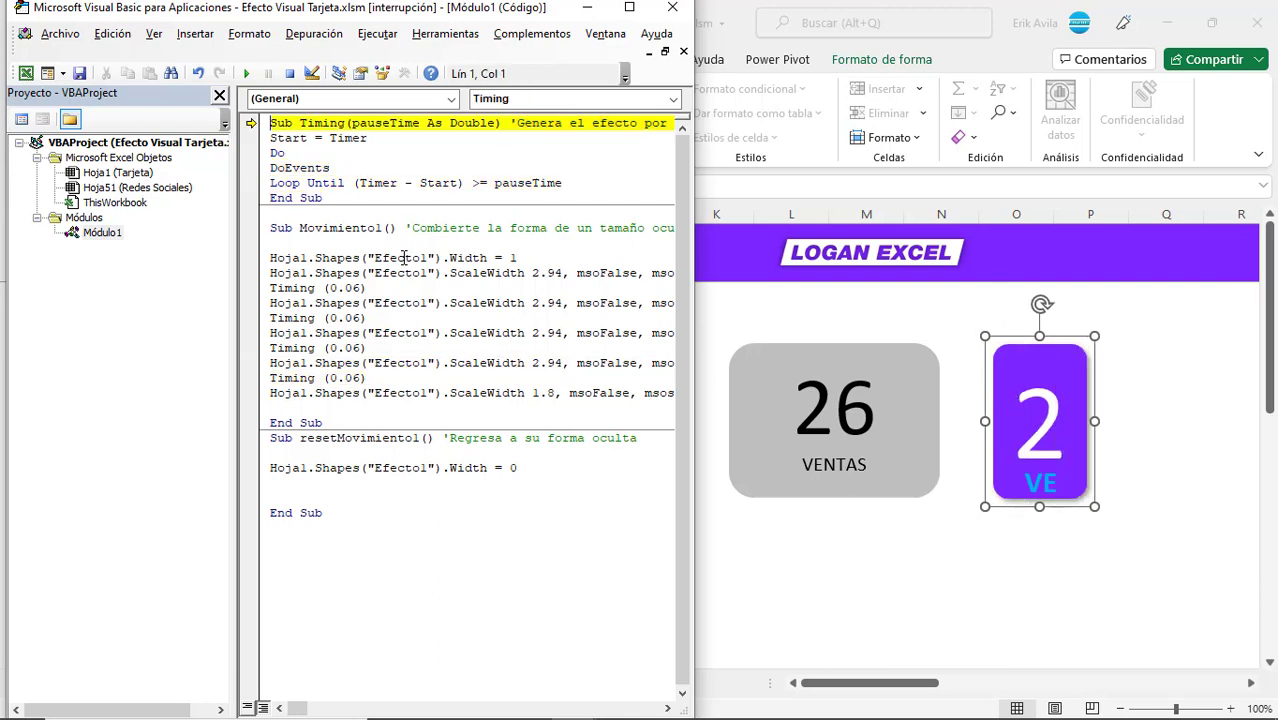
key("F8")
key("F8")
key("F8")
key("F8")
key("F8")
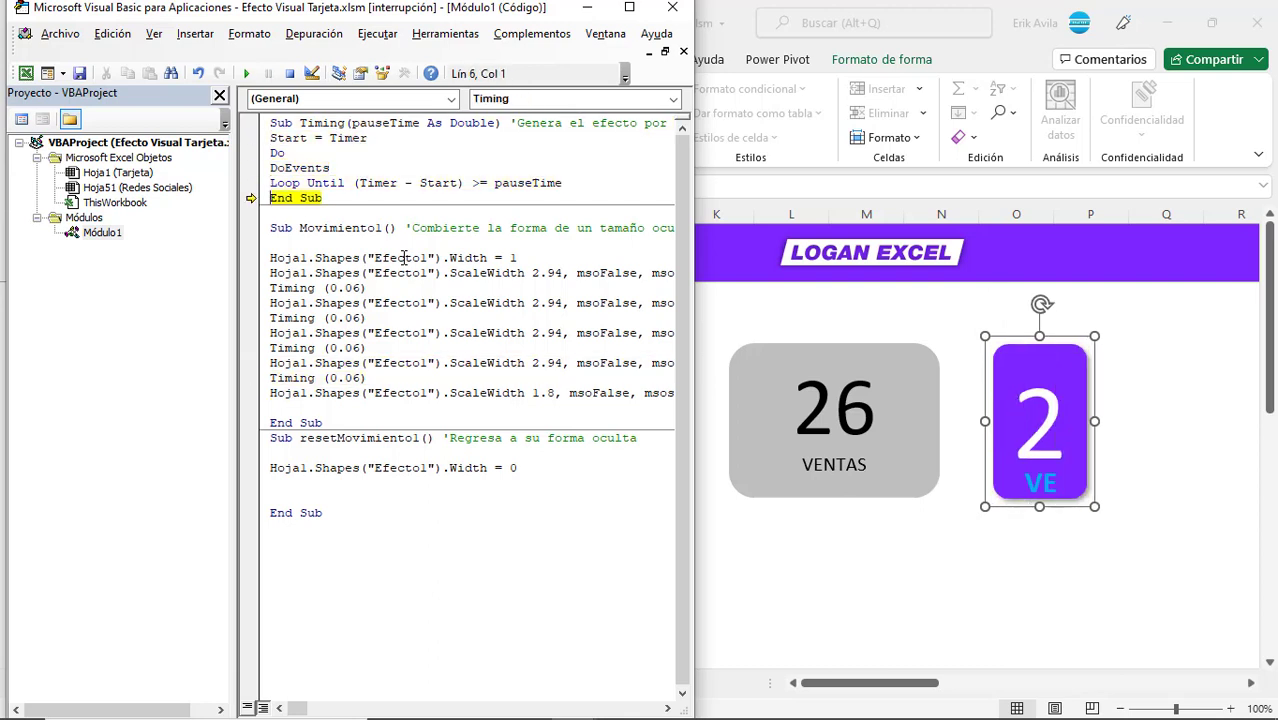
key("F8")
key("F8")
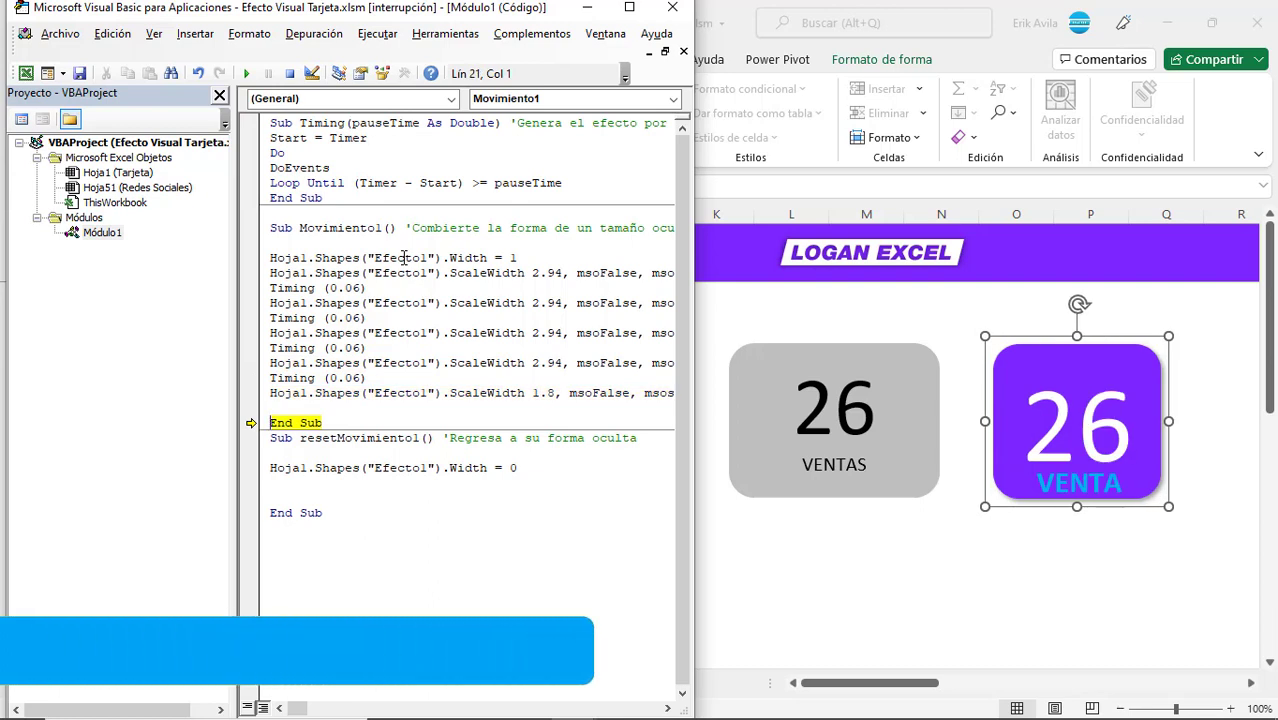
key("F8")
- Widen the editor, review the 2.94 and final 1.8 scale factors, then select the purple Efecto1 card
left_click_drag(694, 336, 958, 336)
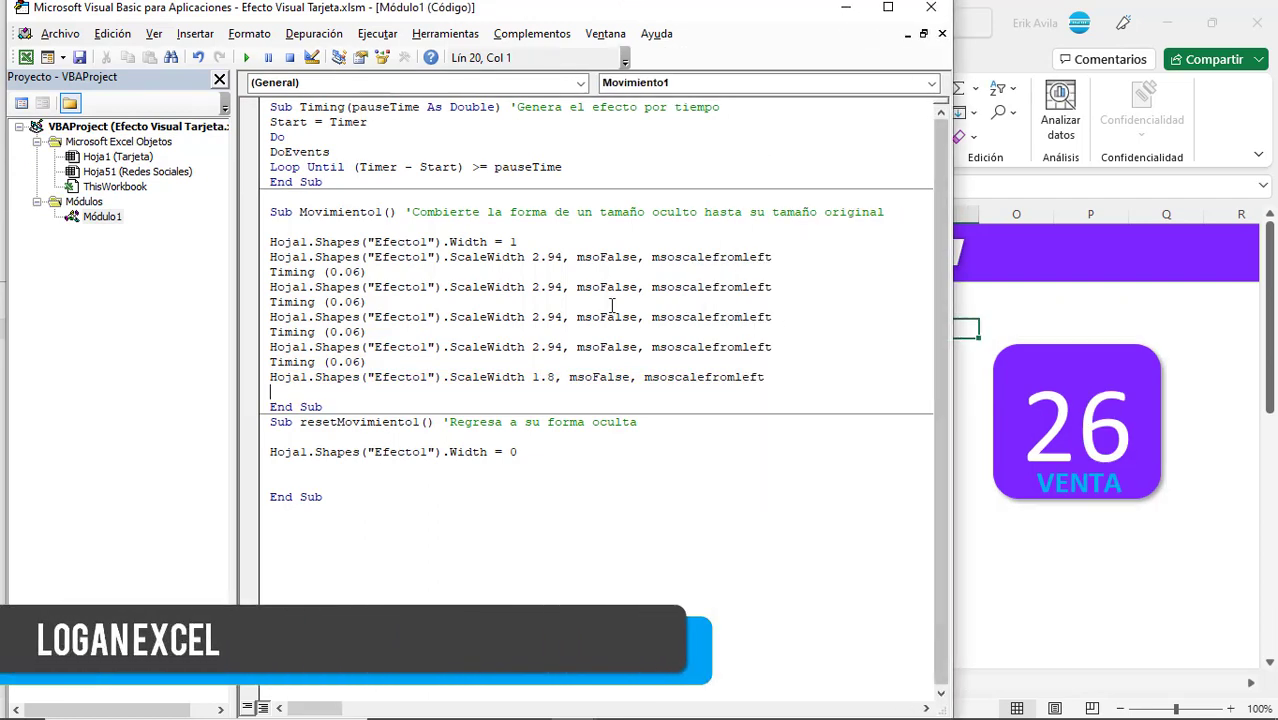
left_click(537, 268)
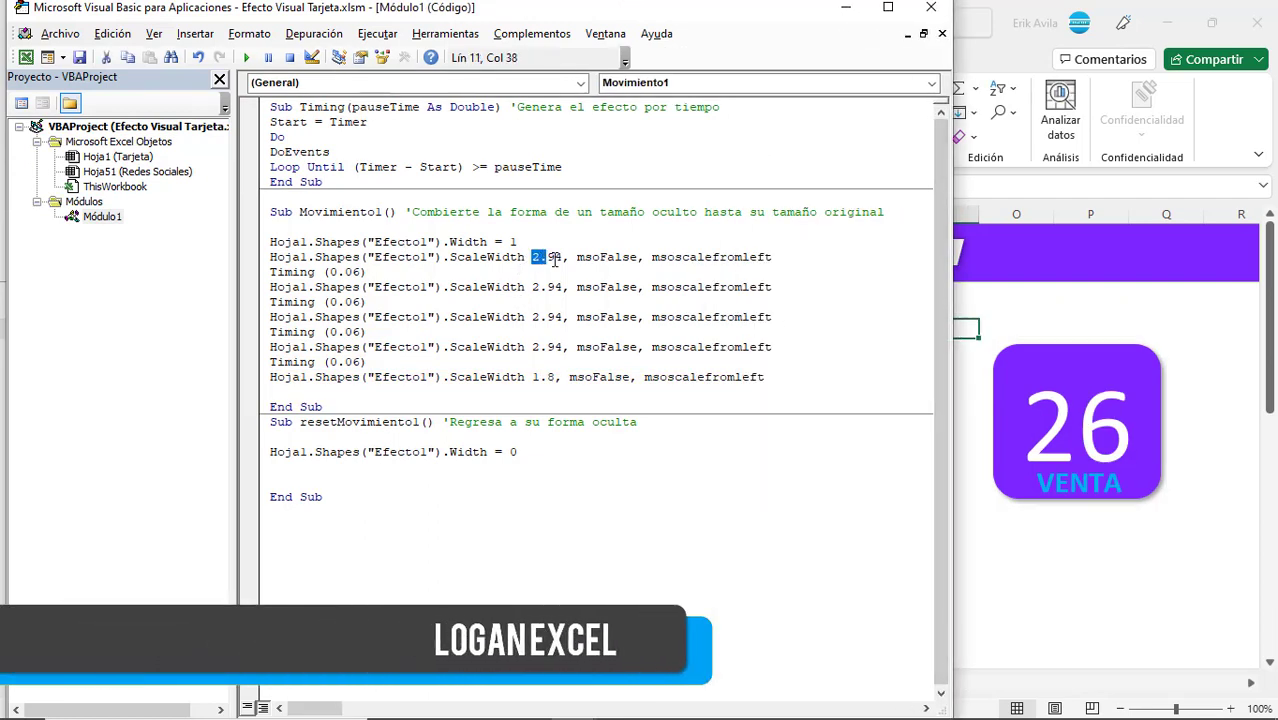
left_click_drag(531, 257, 540, 287)
left_click(532, 347)
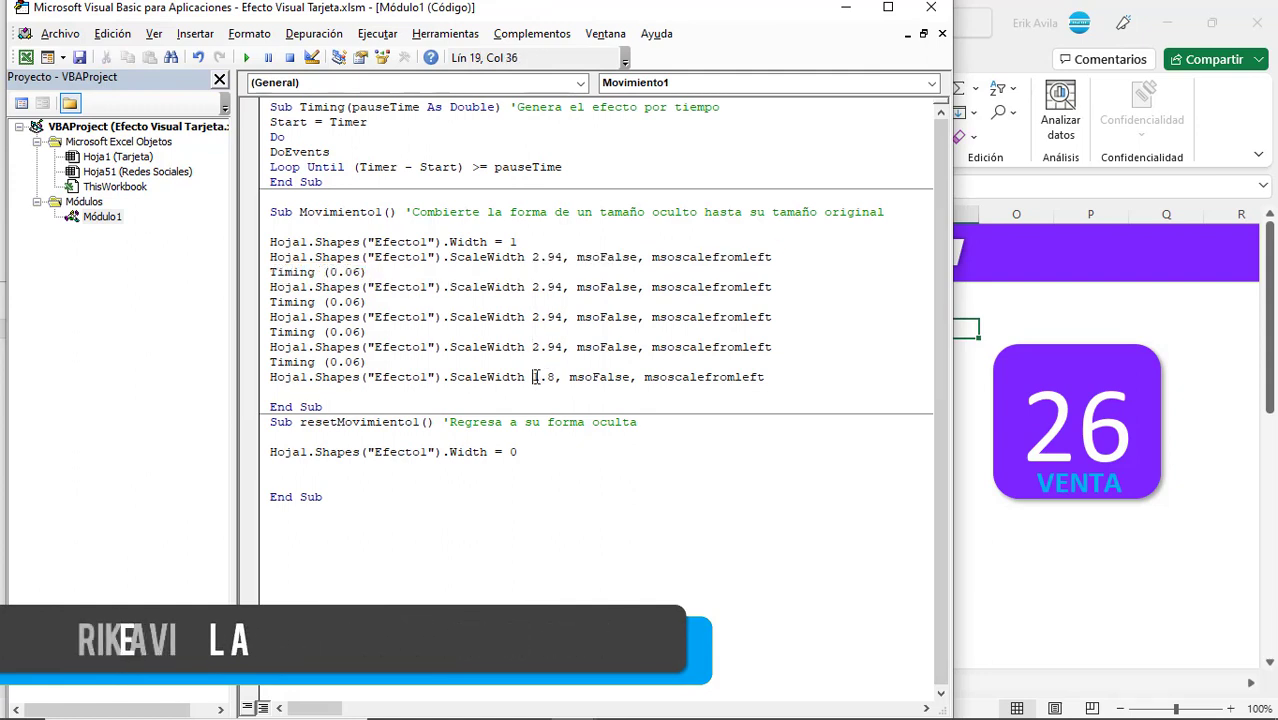
double_click(538, 377)
left_click(546, 332)
left_click(534, 244)
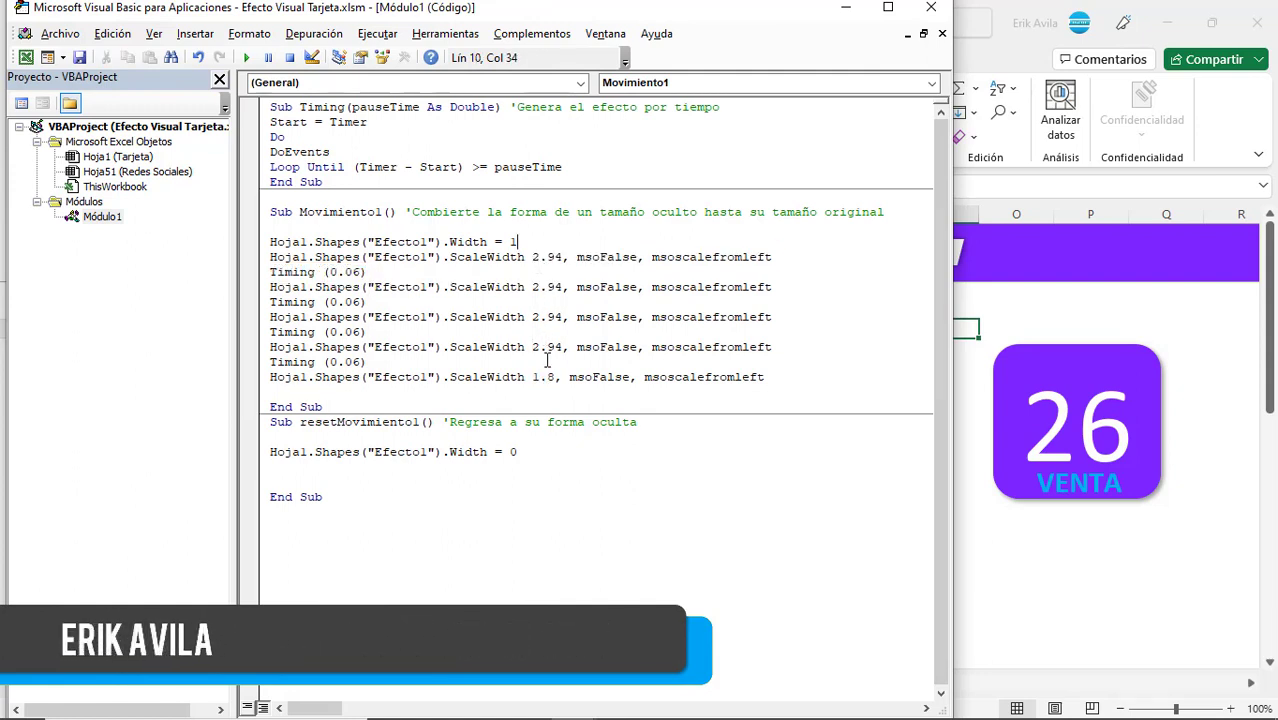
double_click(548, 377)
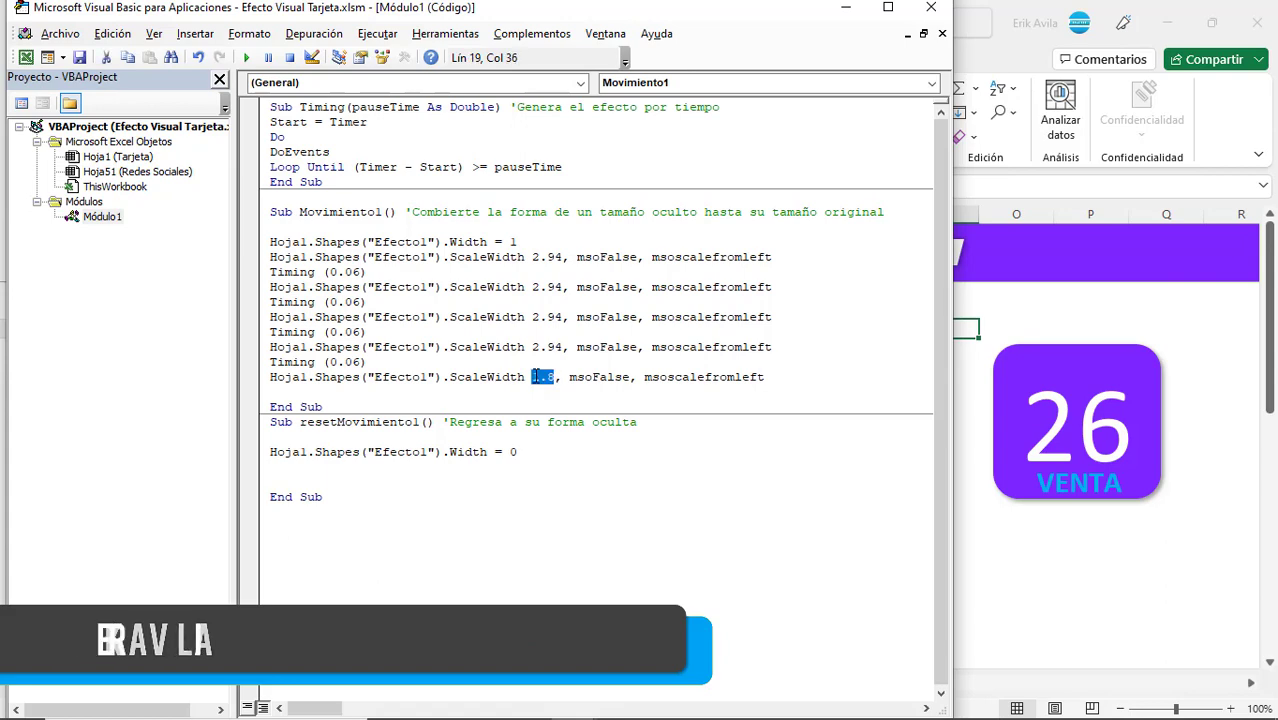
key("alt+F11")
left_click(1015, 357)
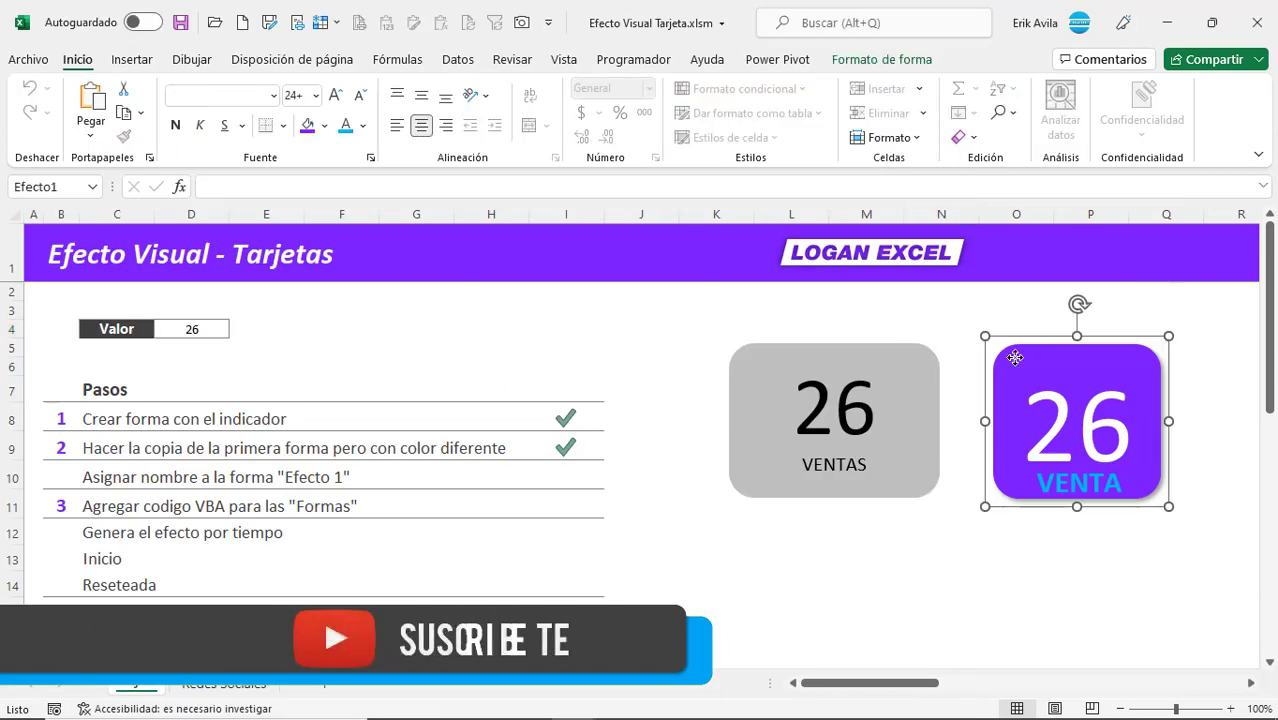
- Move and resize the grey 26 VENTAS card to sit behind the purple card
left_click(923, 366)
left_click(925, 370)
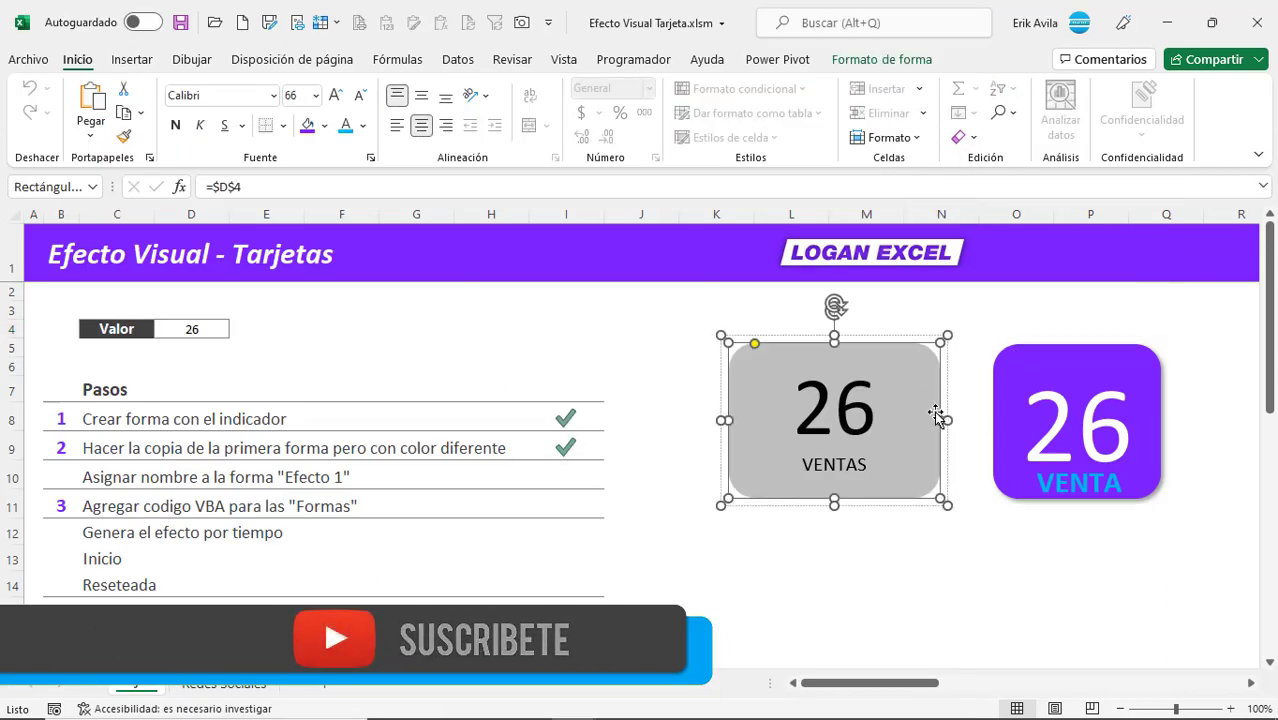
left_click_drag(940, 414, 1165, 336)
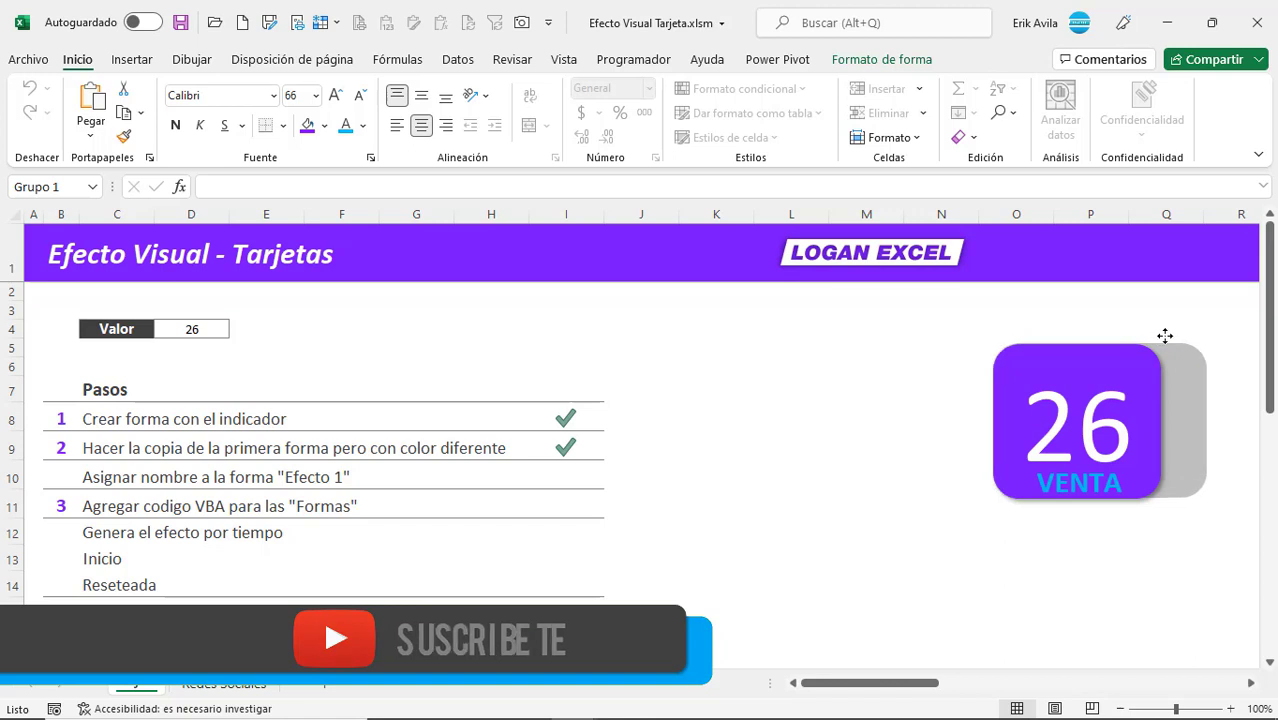
left_click_drag(1216, 421, 1161, 419)
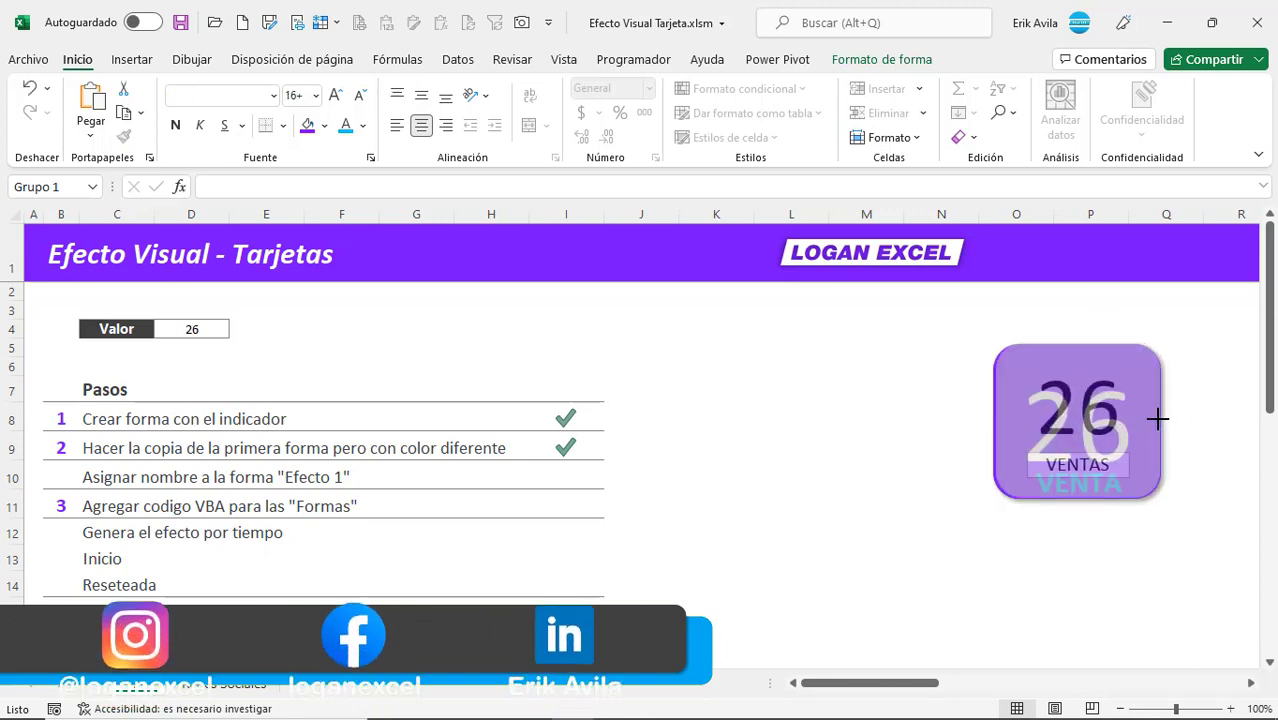
left_click_drag(1161, 419, 1165, 420)
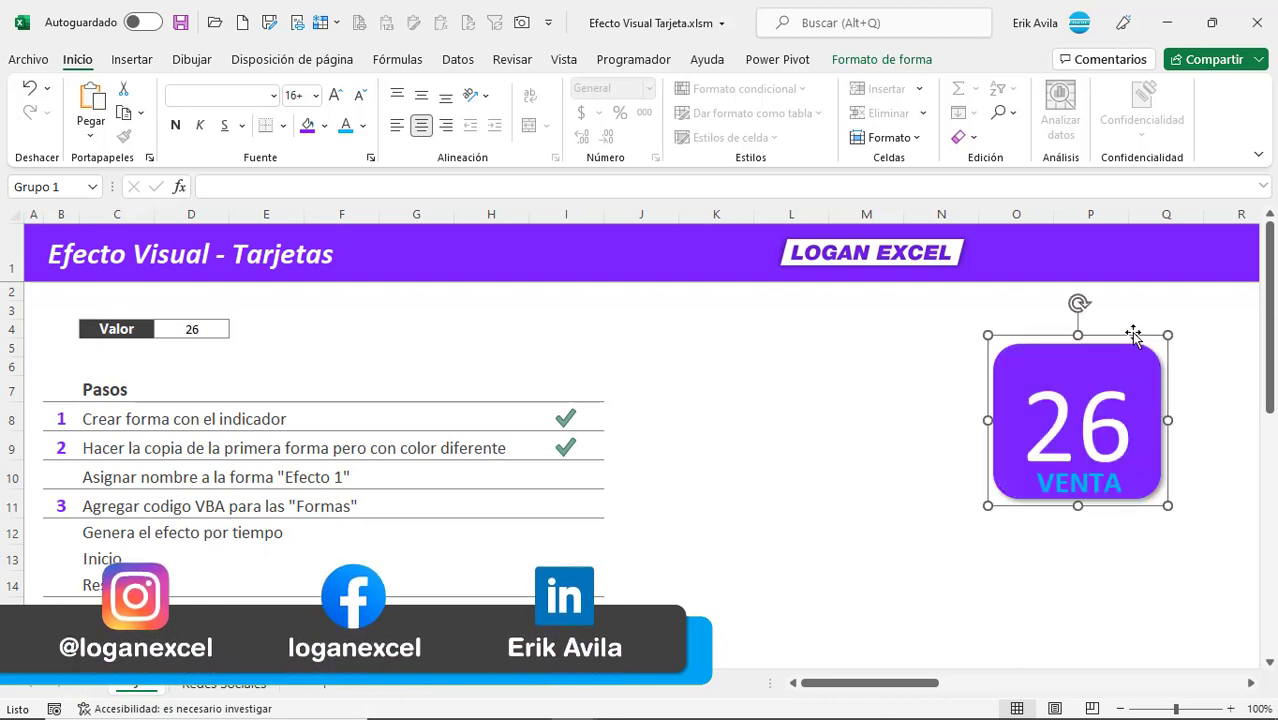
left_click(822, 345)
left_click(847, 351)
- Run Movimiento1 repeatedly from the VBA editor to replay the card-growing animation
key("alt+F11")
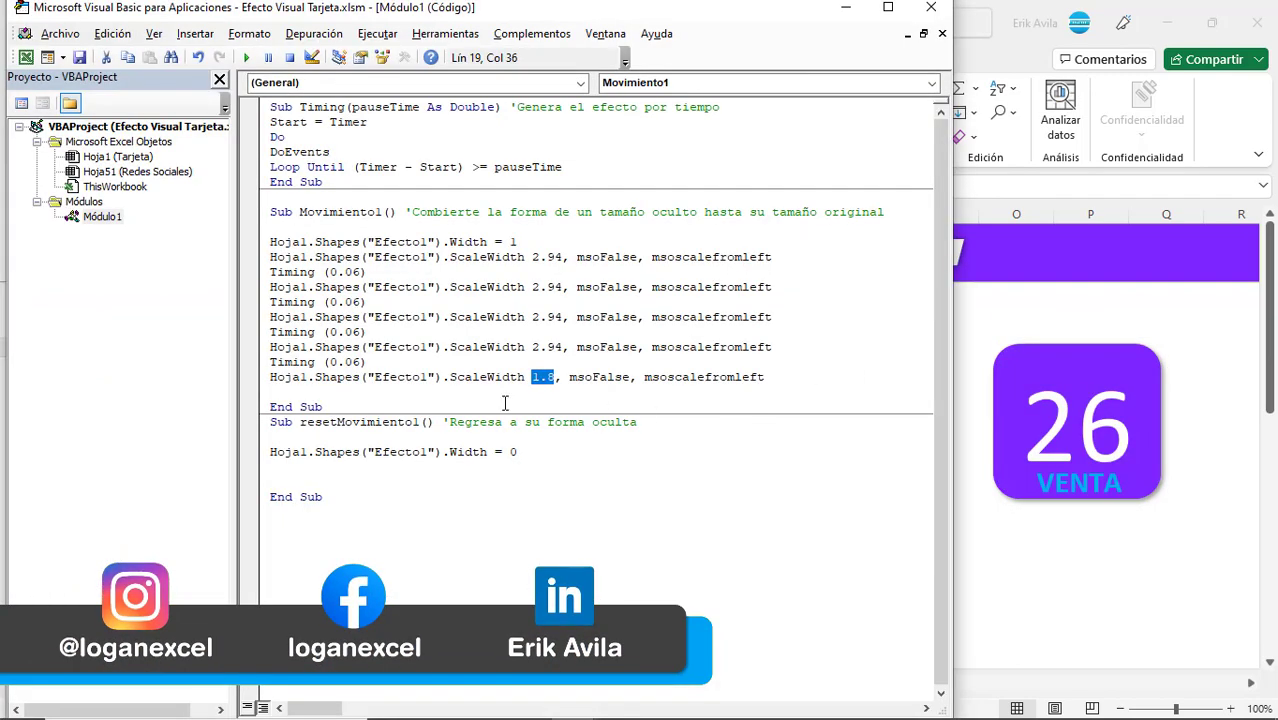
left_click(337, 212)
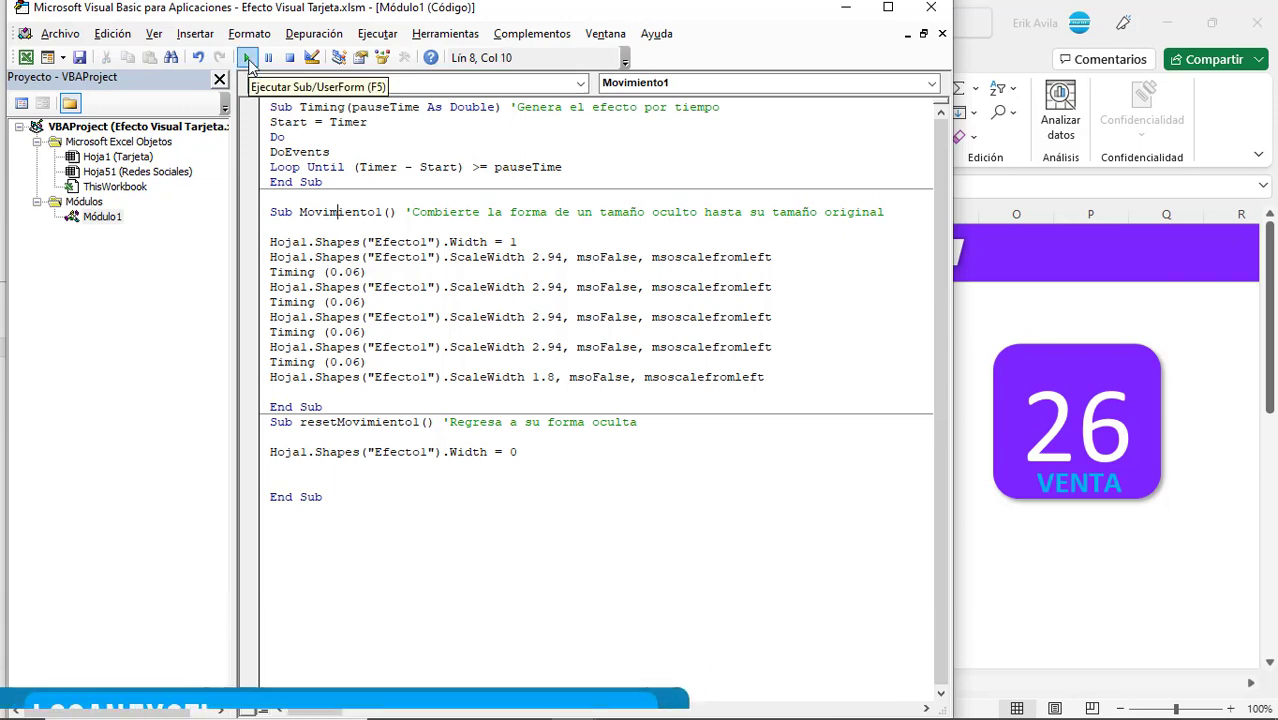
left_click(247, 58)
left_click_drag(952, 420, 557, 423)
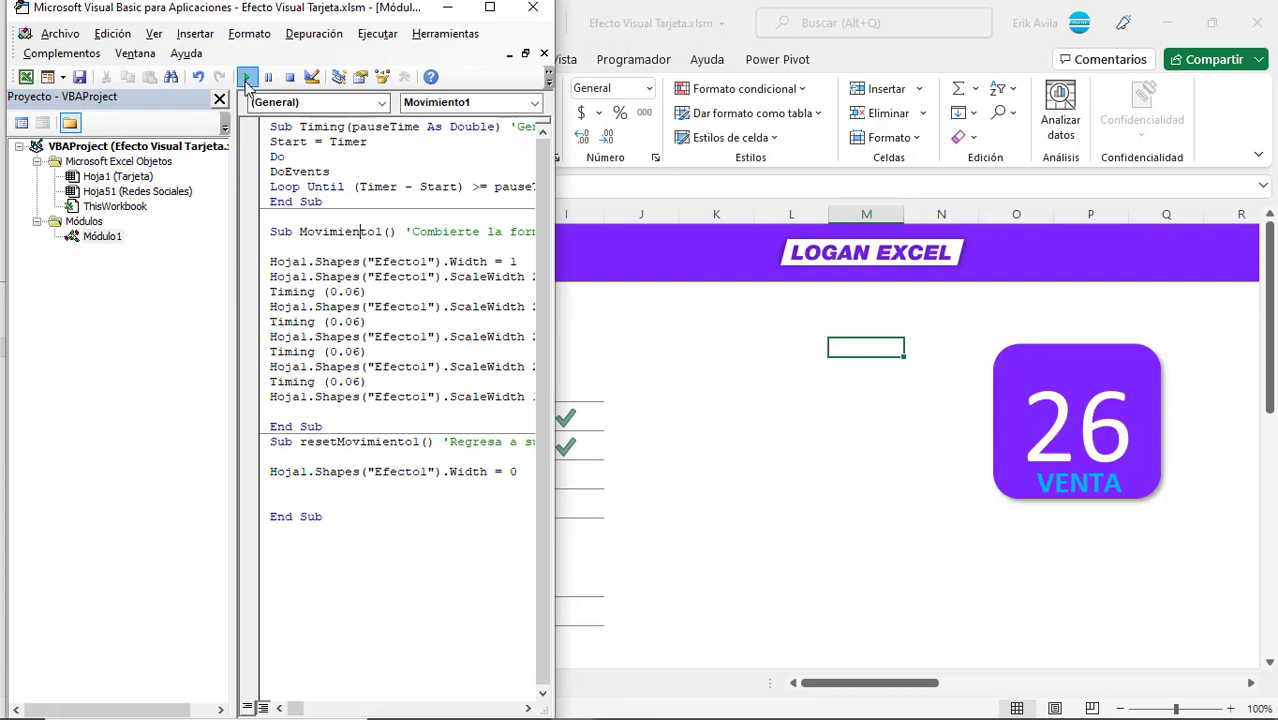
left_click(247, 78)
left_click(247, 78)
left_click(247, 78)
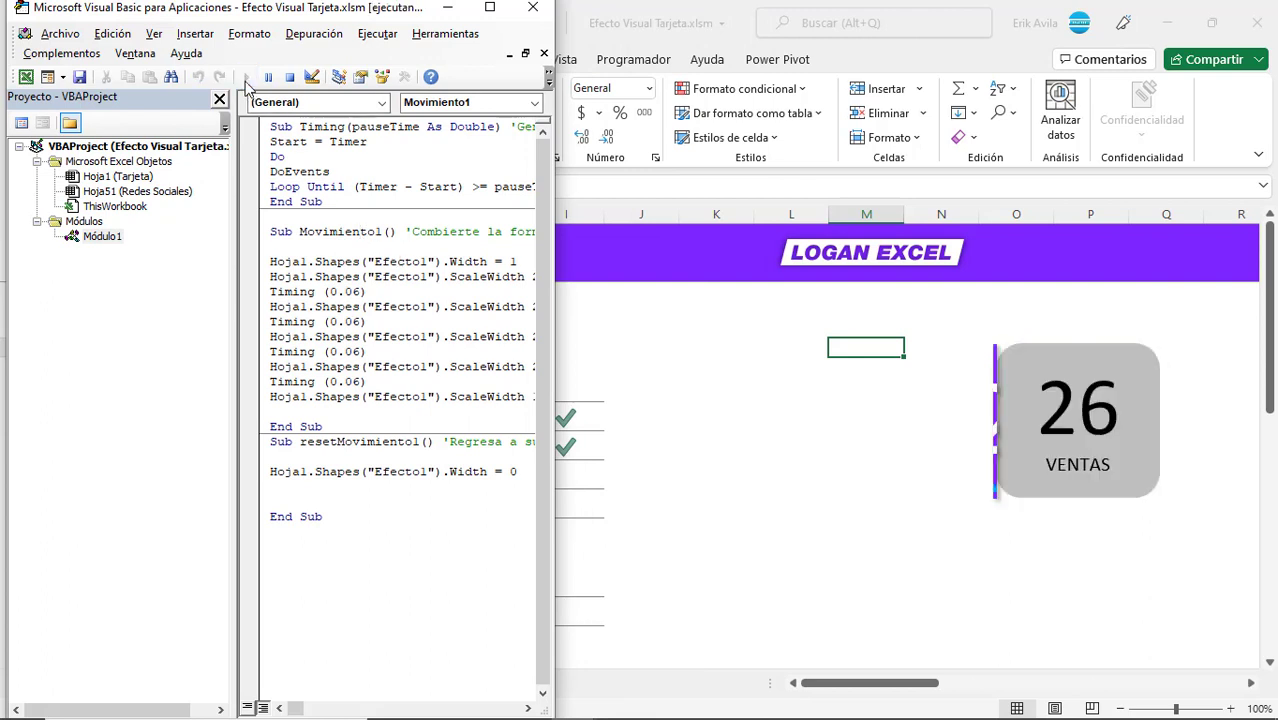
left_click(247, 78)
left_click(247, 80)
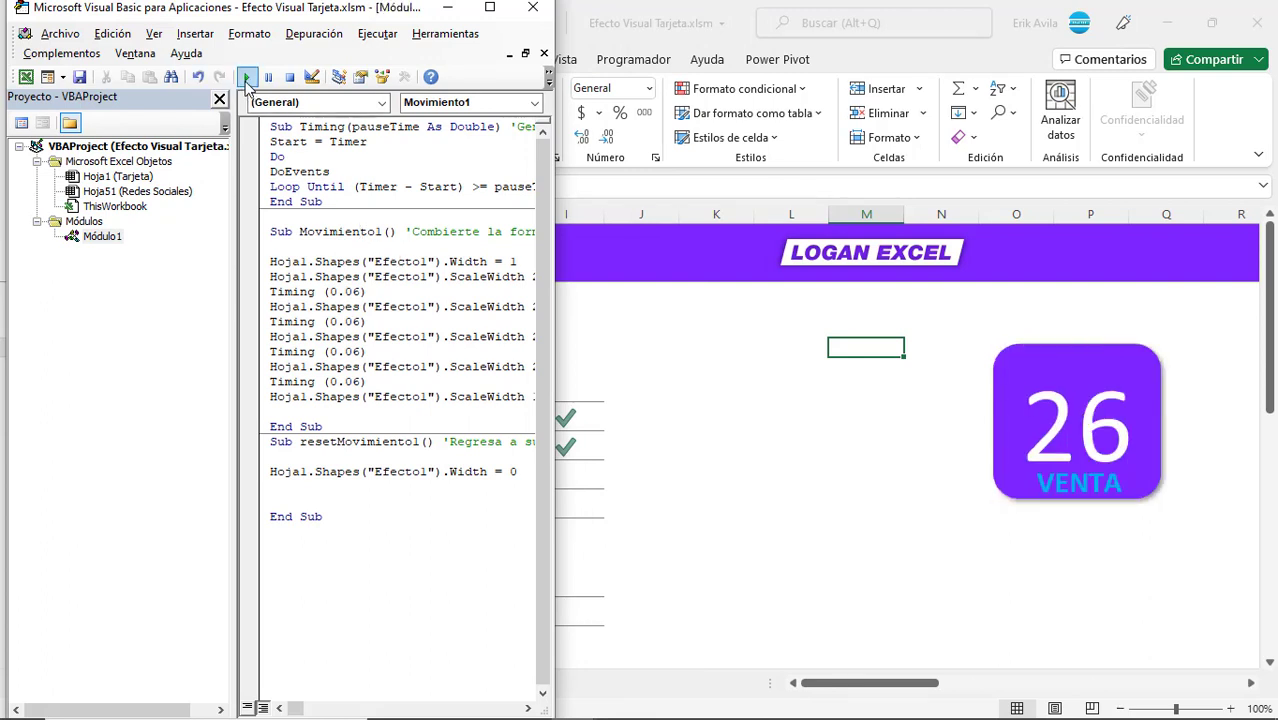
left_click(247, 78)
left_click(247, 78)
left_click(247, 78)
left_click(247, 78)
- Move the stacked cards left and select the purple card on top
mouse_move(1053, 340)
left_mouse_down()
mouse_move(867, 340)
mouse_move(880, 400)
mouse_move(739, 314)
left_mouse_up()
left_click(1061, 334)
left_click(836, 391)
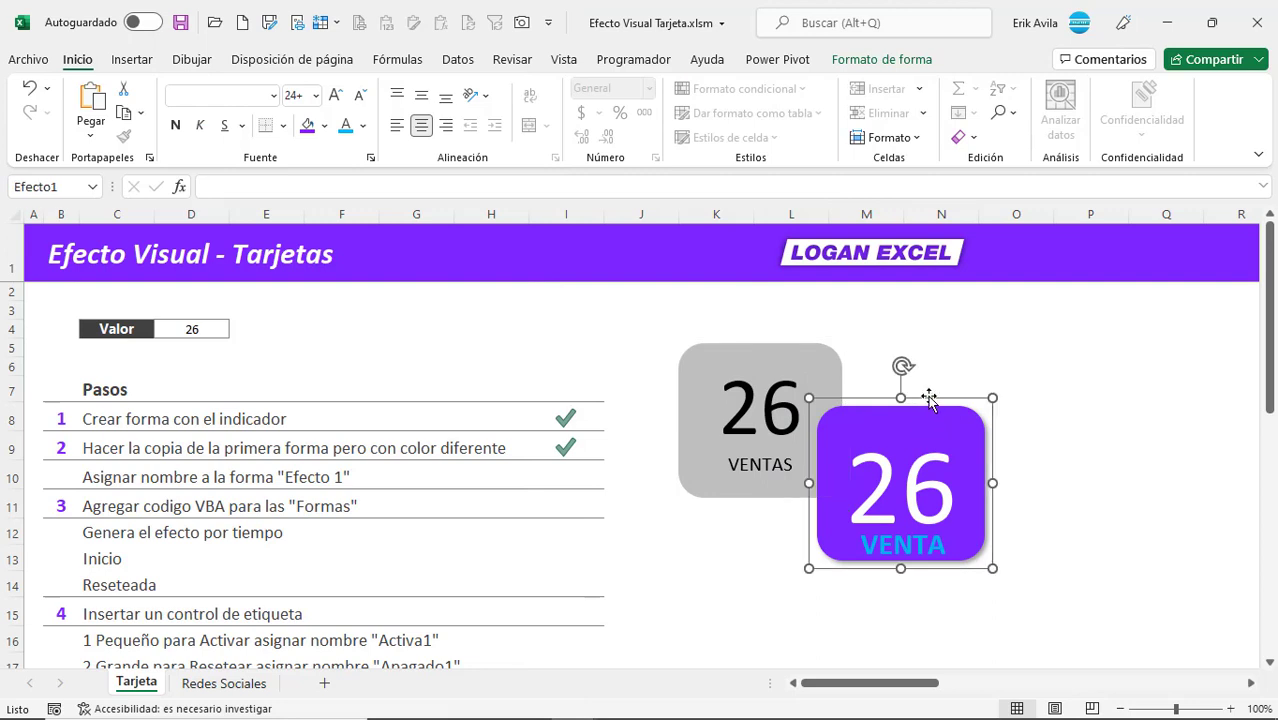
- Enter 1 in I11 to tick off step 3, then open the Programador Insertar controls gallery
scroll(929, 399, "down", 2)
left_click(566, 393)
type("1")
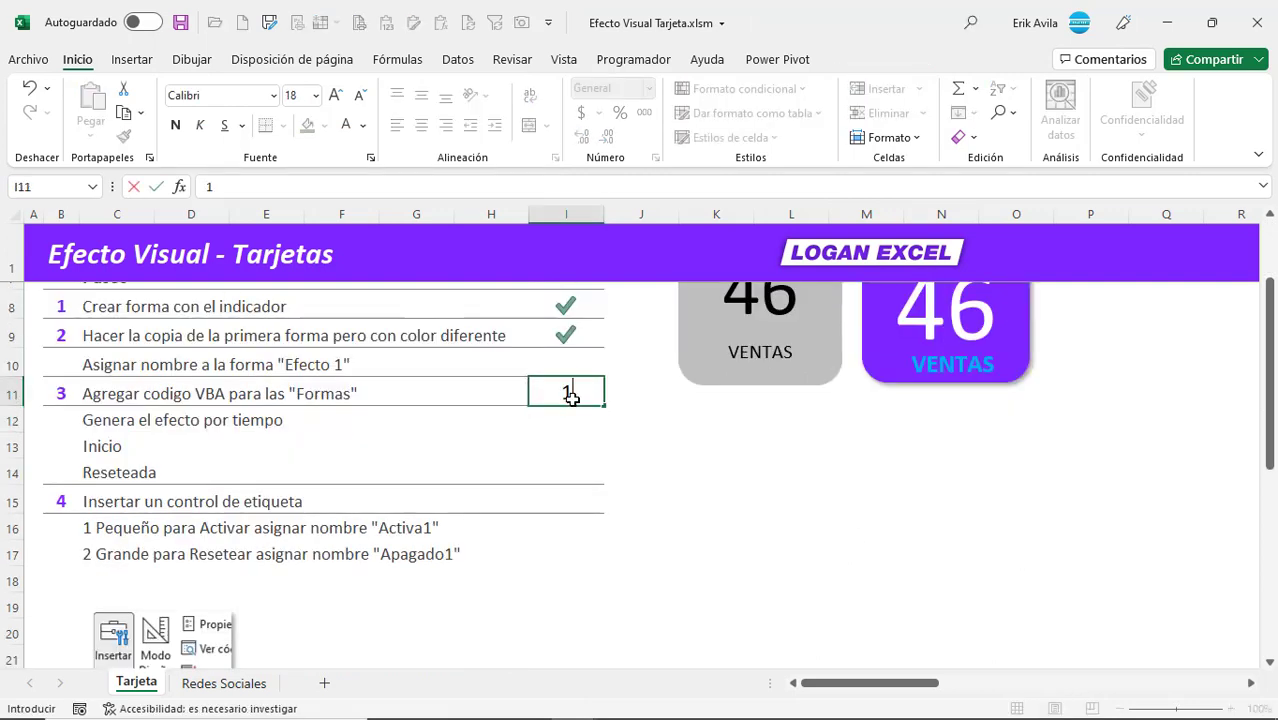
key("Return")
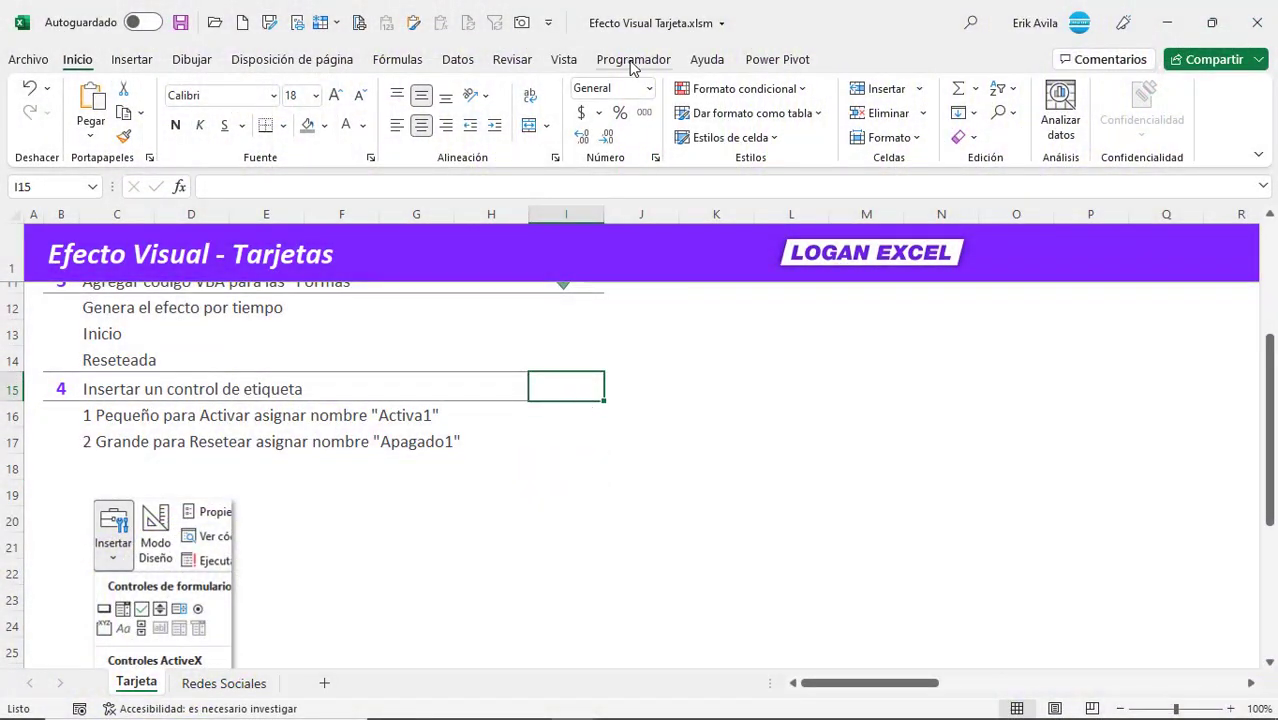
left_click(632, 62)
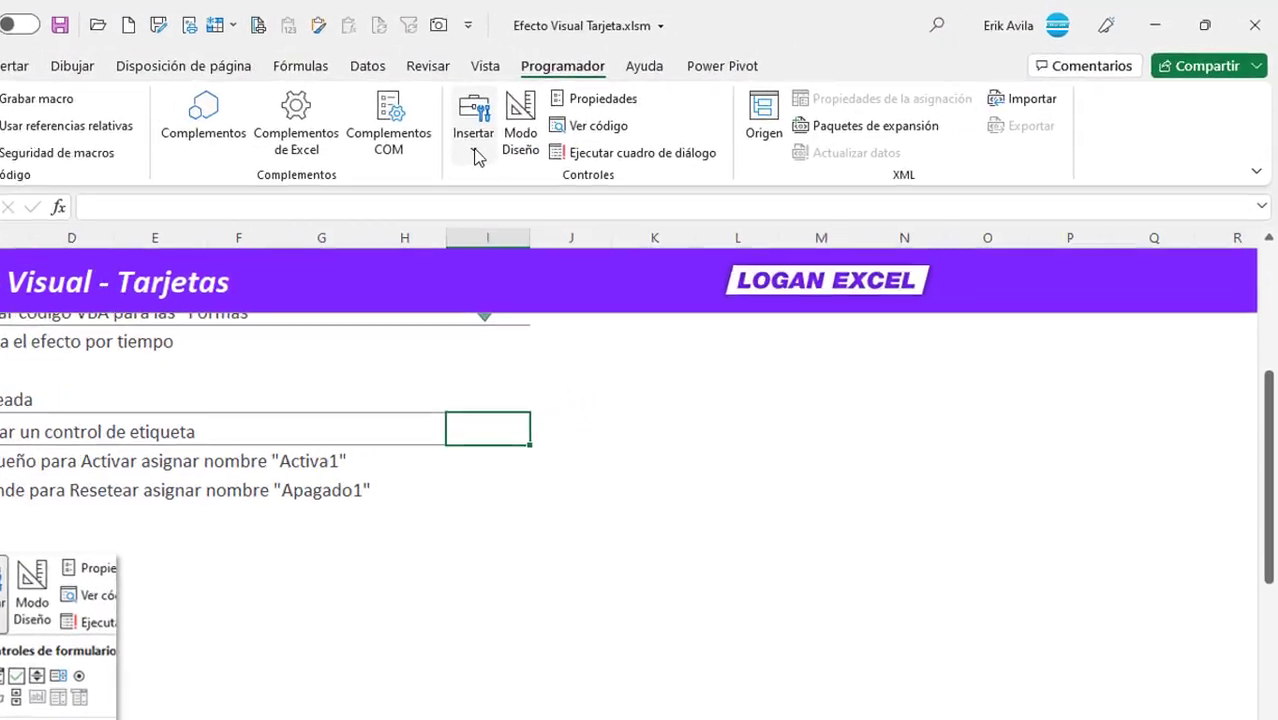
left_click(553, 134)
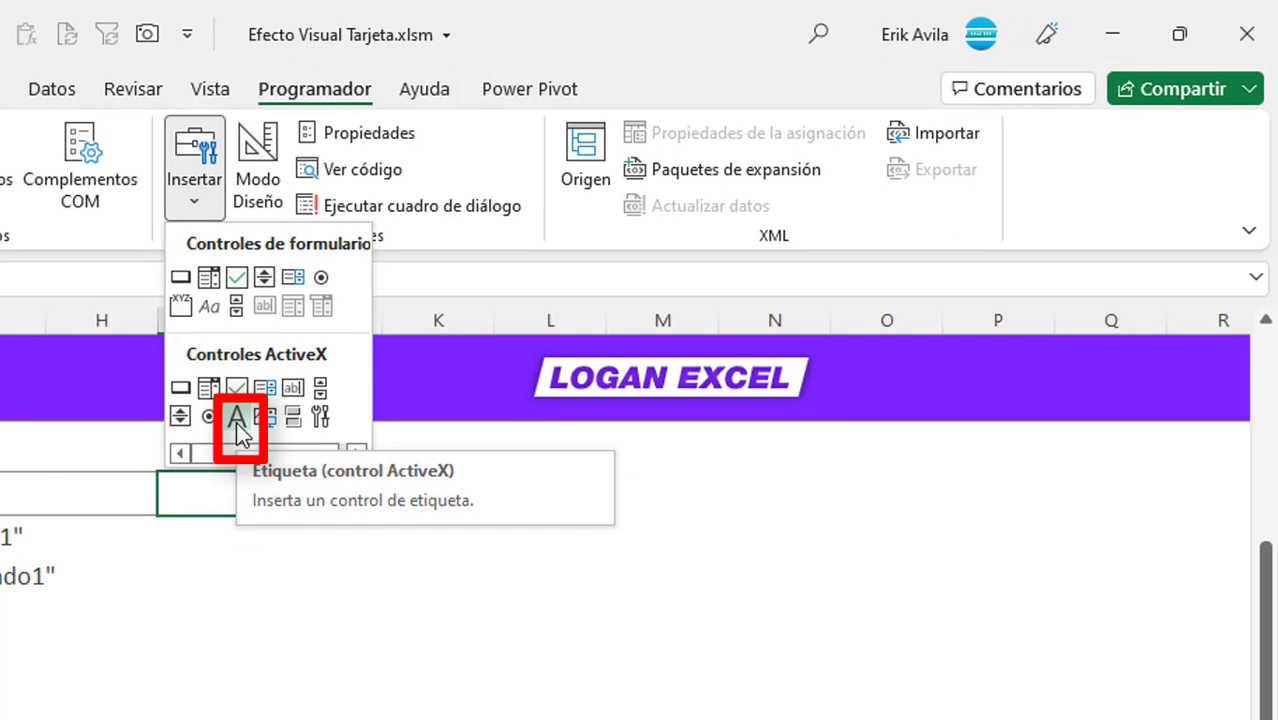
- Draw an ActiveX Etiqueta label over the grey card
left_click(236, 418)
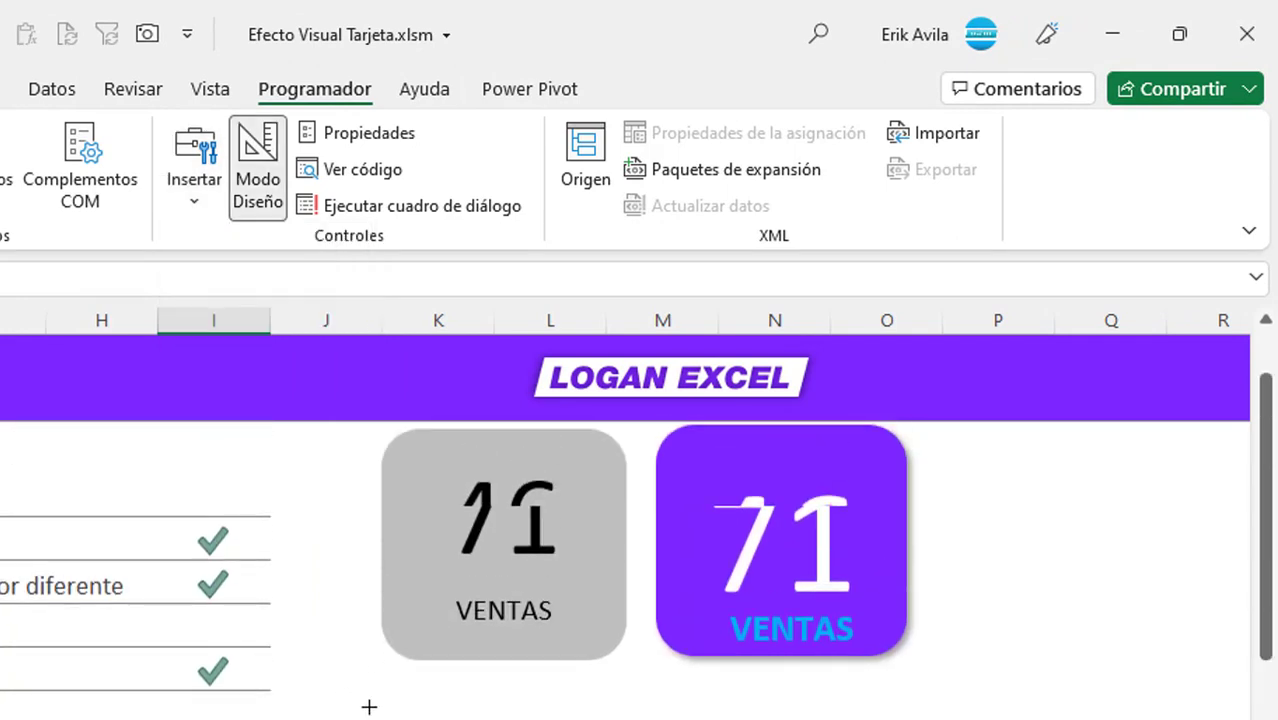
scroll(365, 702, "up", 3)
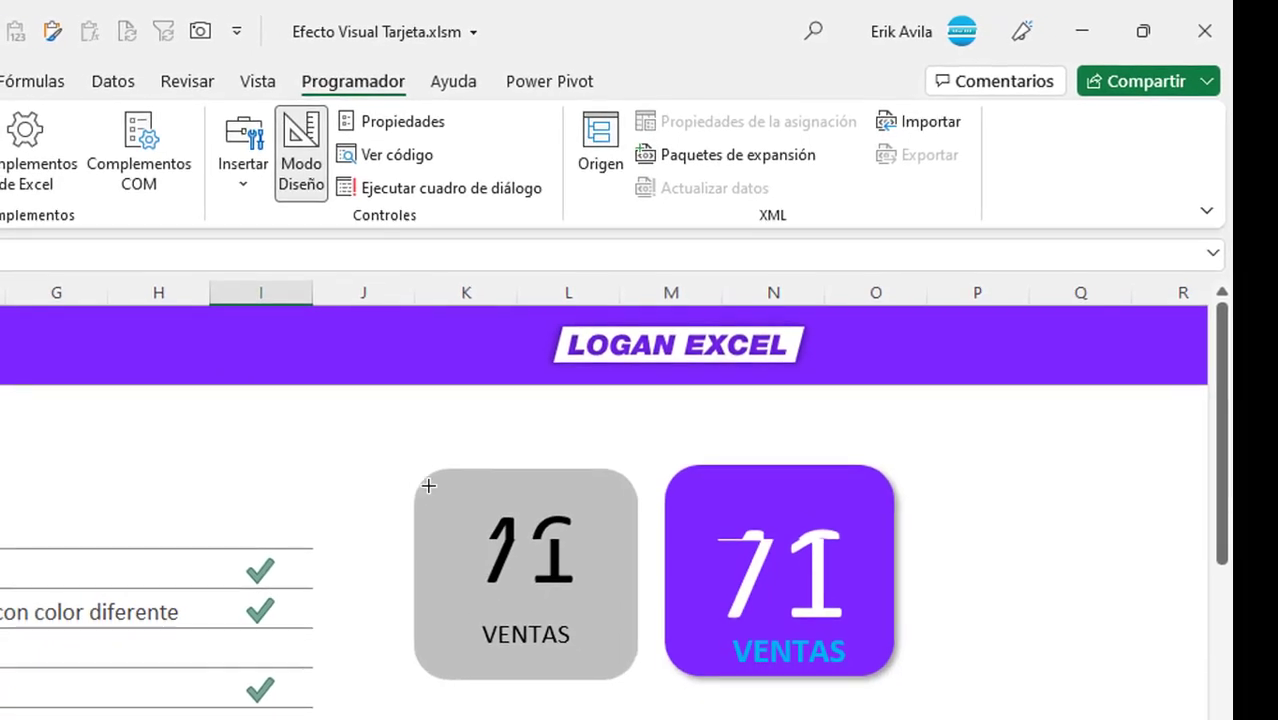
left_click_drag(432, 488, 615, 658)
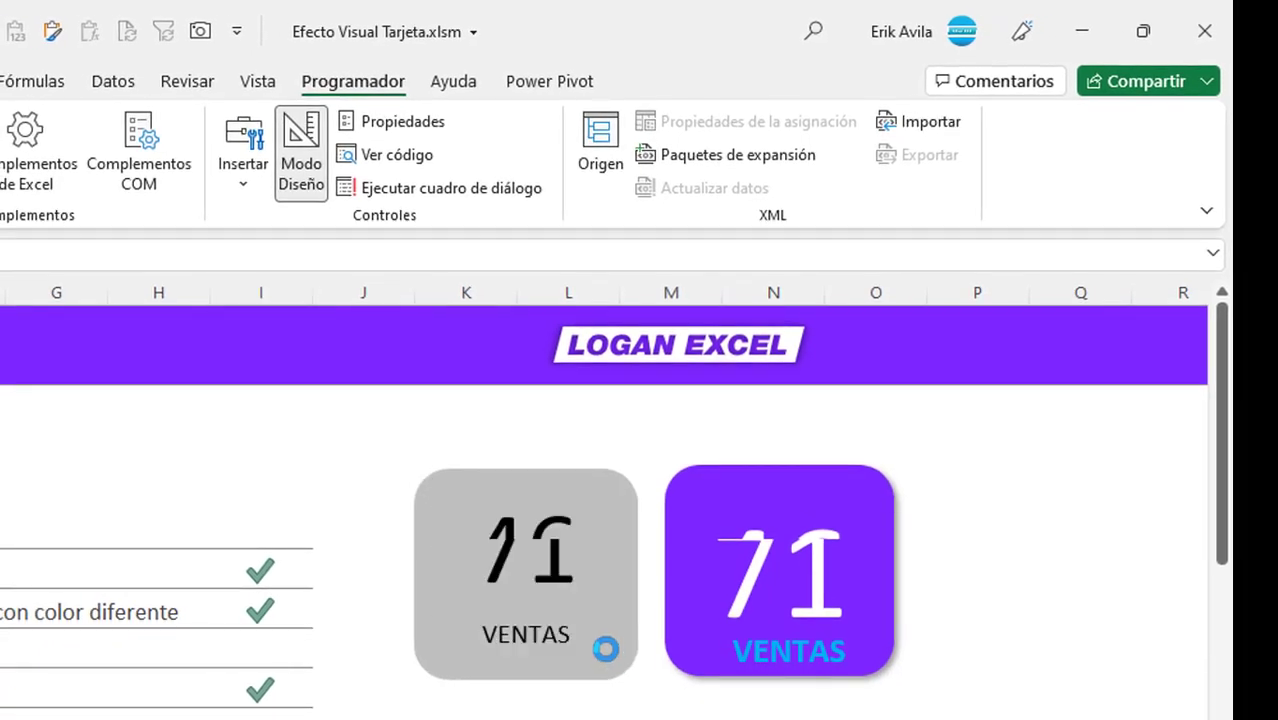
scroll(597, 646, "down", 2)
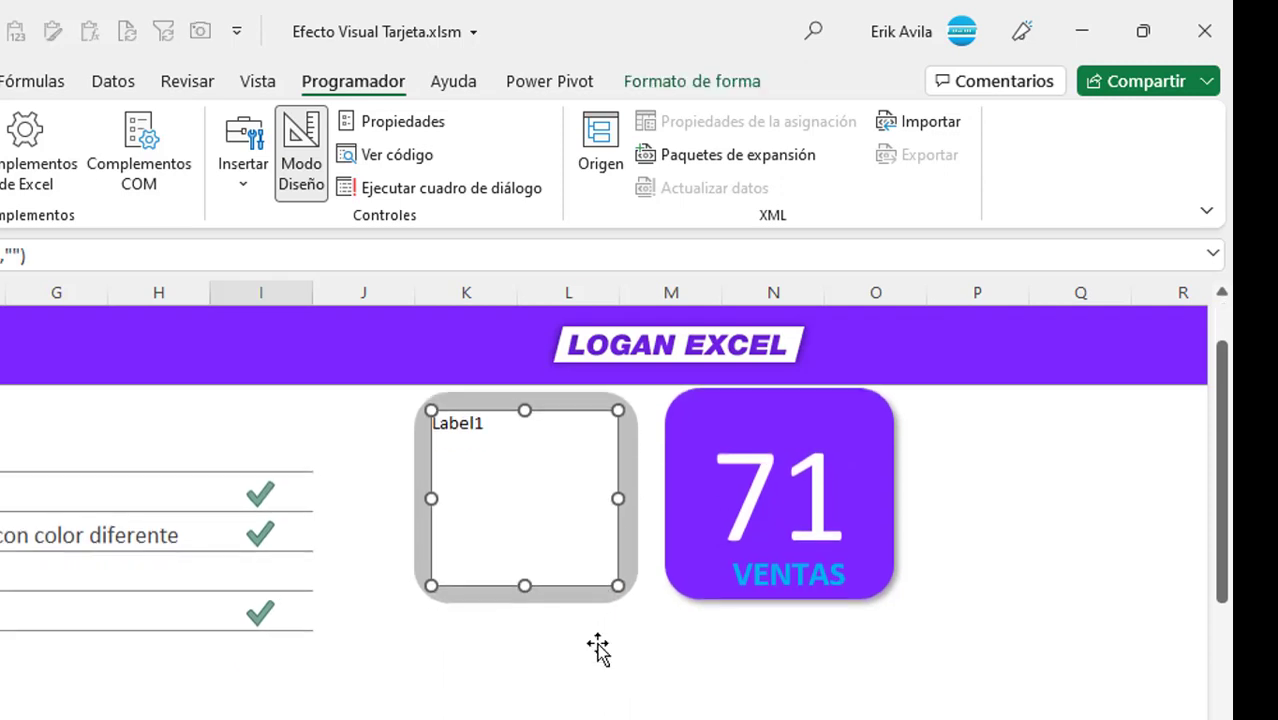
- Rename the label from Label1 to Activa1 in Propiedades
left_click(395, 124)
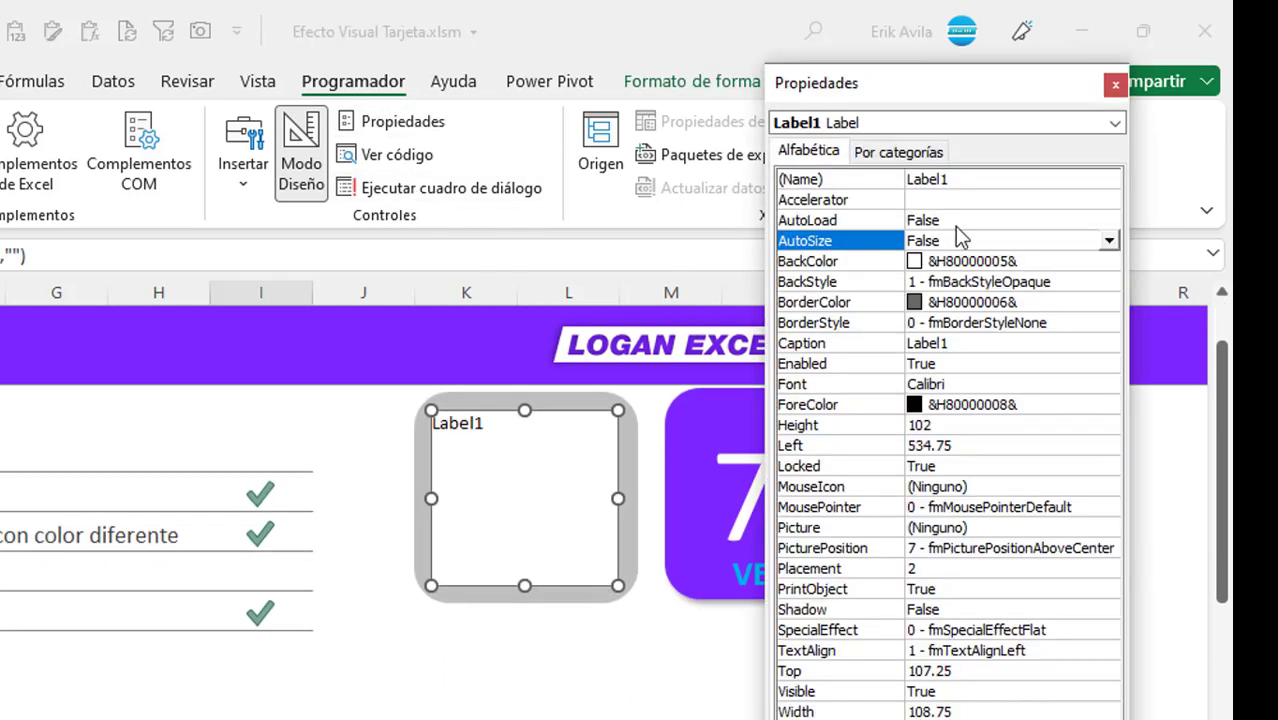
left_click(980, 180)
left_click(993, 183)
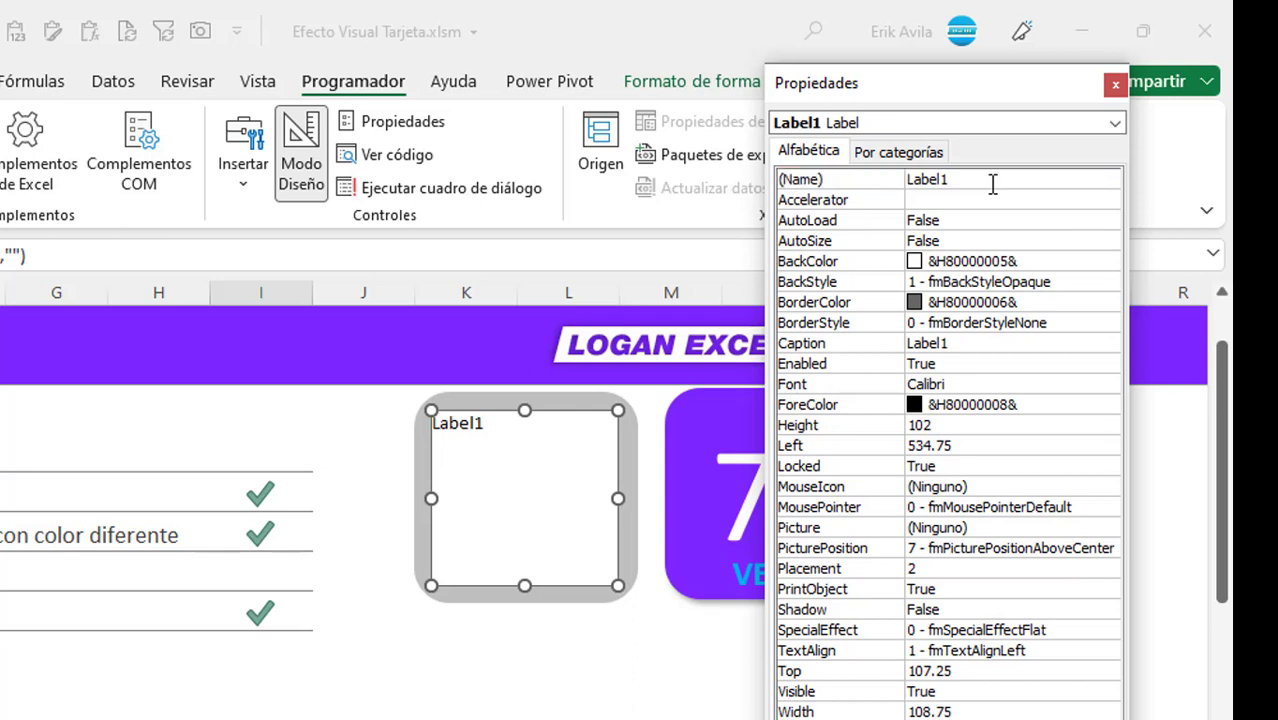
double_click(970, 182)
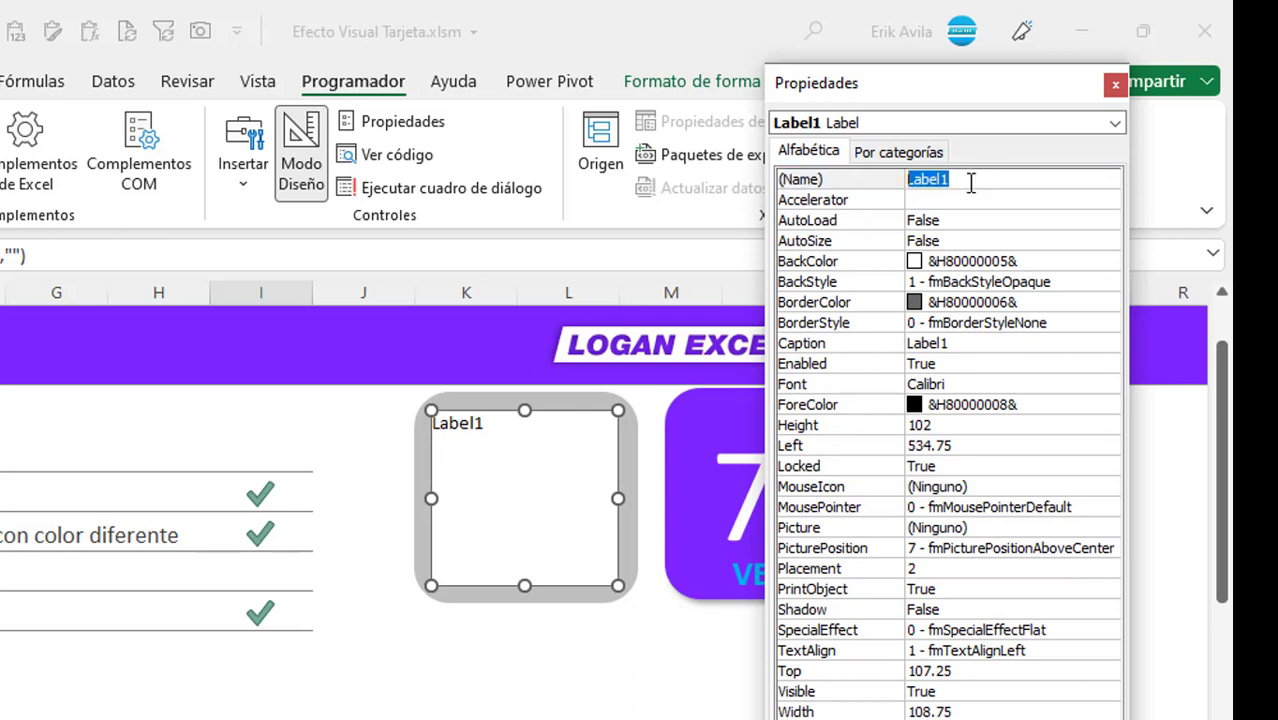
type("Activa1")
key("Return")
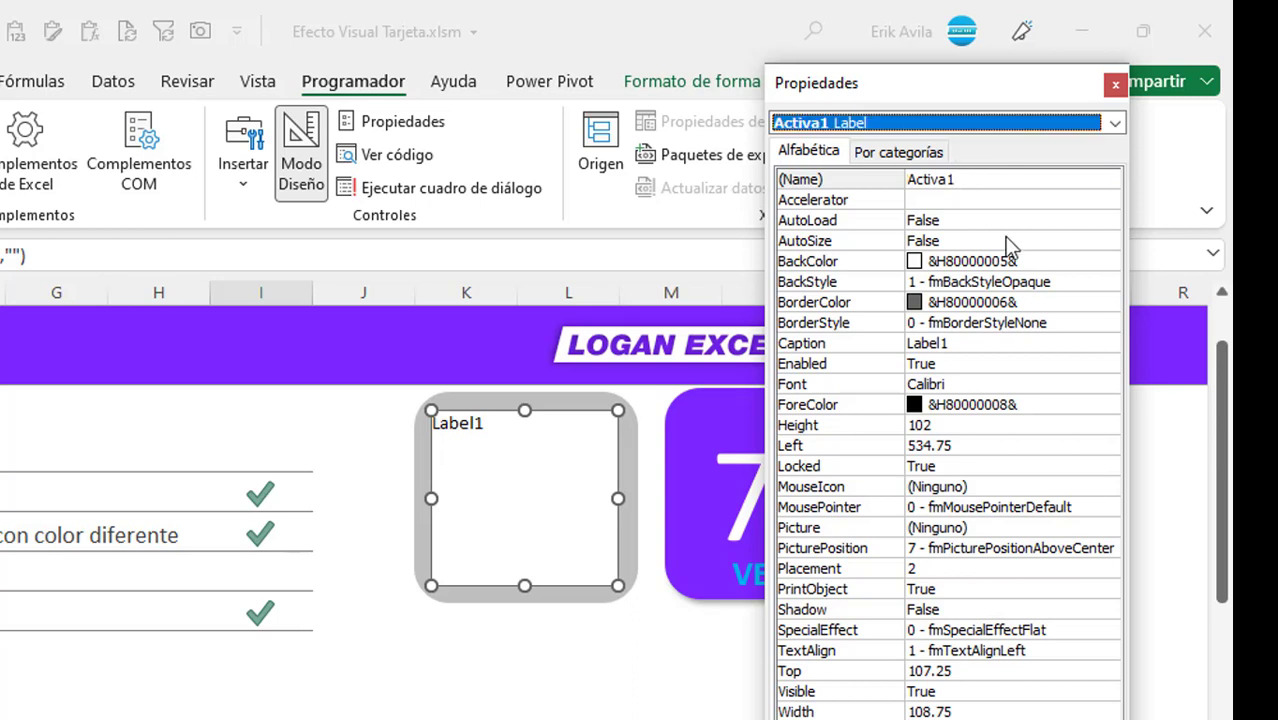
- Clear the label's Label1 caption so it shows blank
left_click(966, 345)
left_click_drag(947, 343, 903, 345)
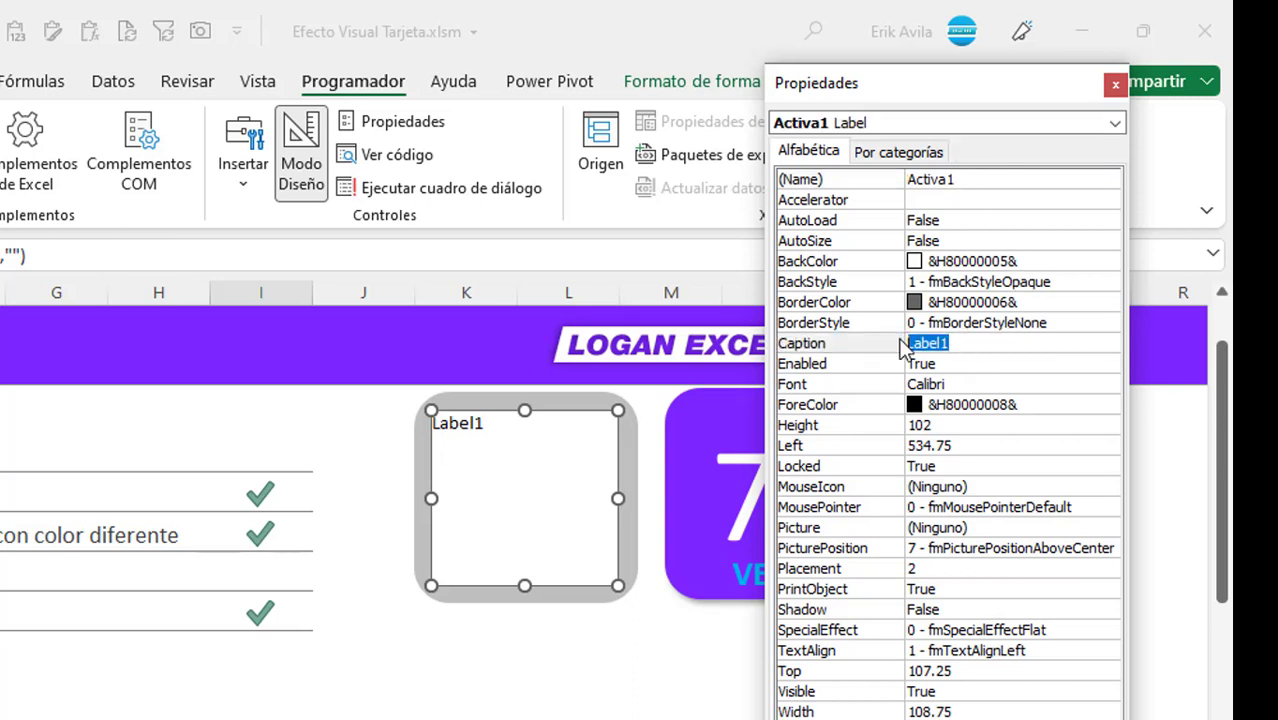
key("BackSpace")
key("Return")
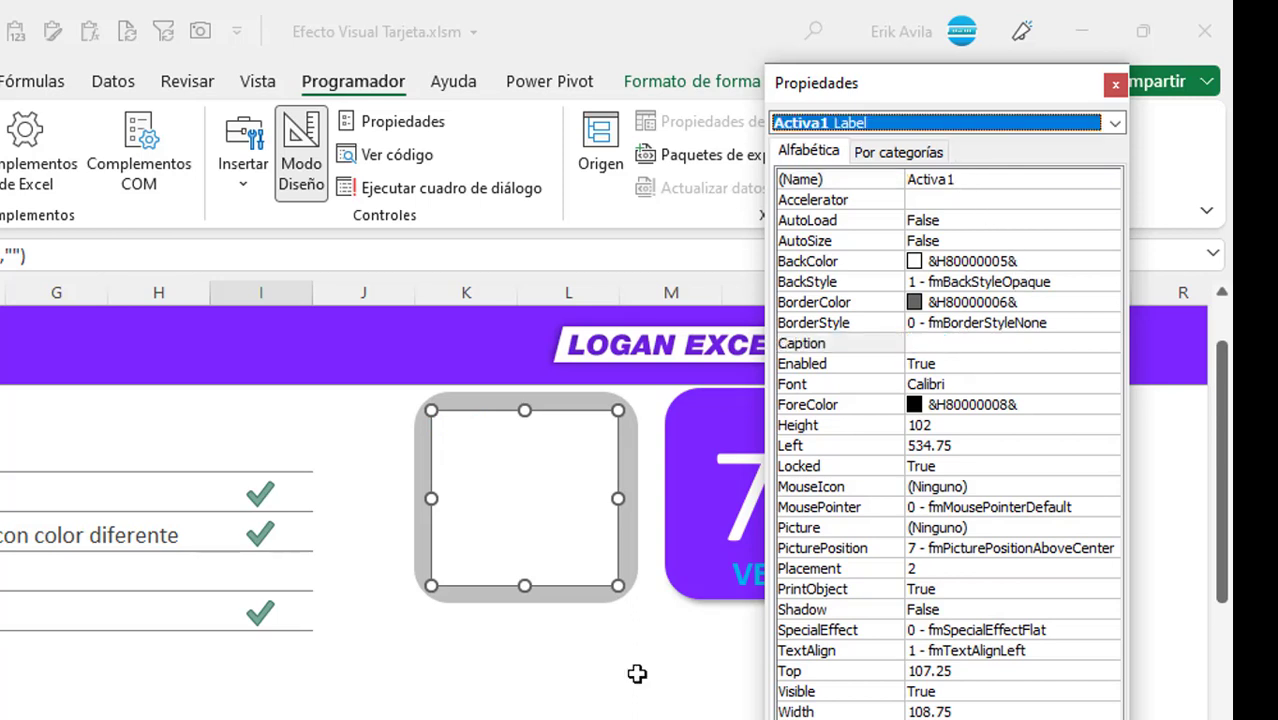
left_click(632, 676)
left_click(555, 515)
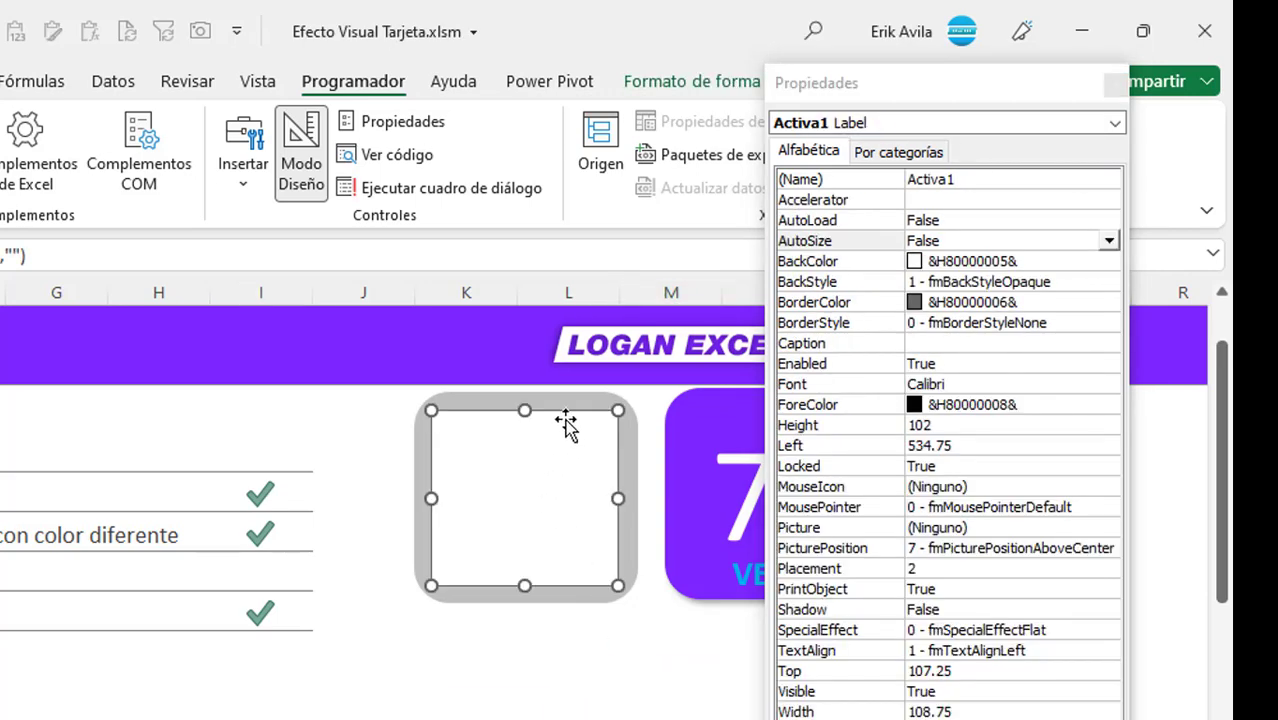
- Move and enlarge the second label so it covers the grey card
mouse_move(567, 430)
left_mouse_down()
mouse_move(575, 646)
mouse_move(519, 485)
mouse_move(516, 397)
mouse_move(533, 472)
left_mouse_up()
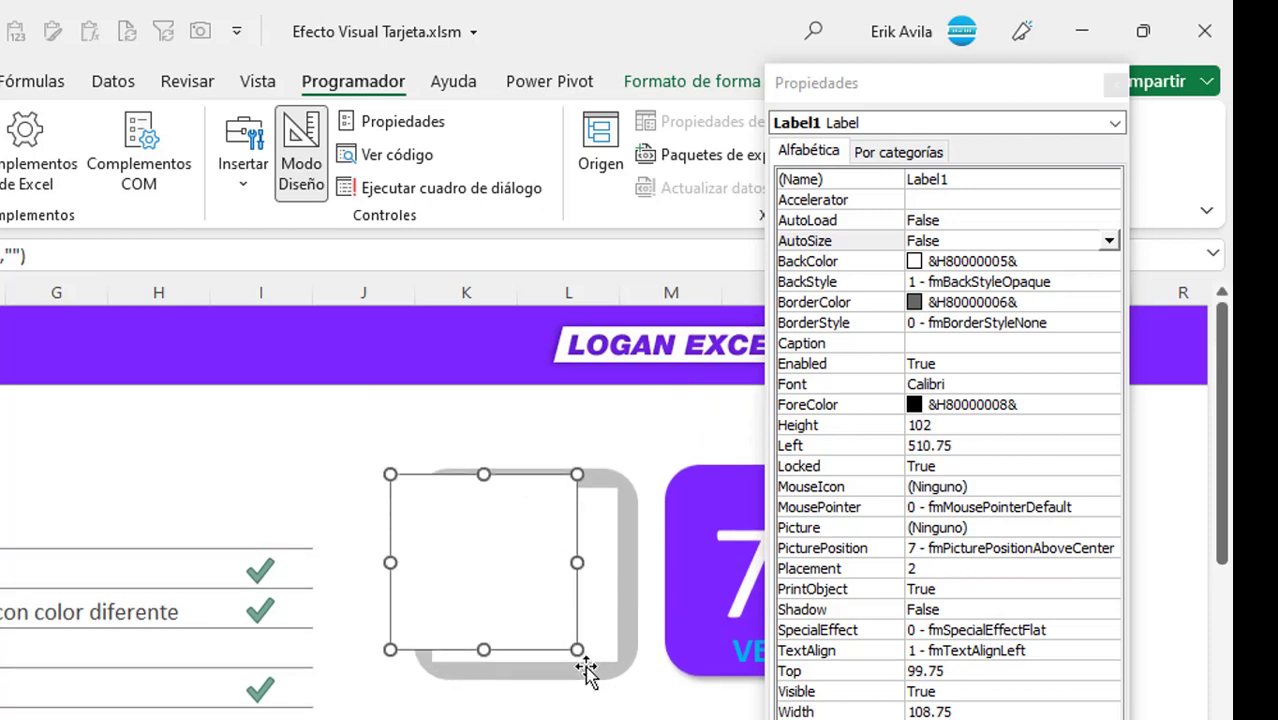
left_click_drag(578, 649, 653, 696)
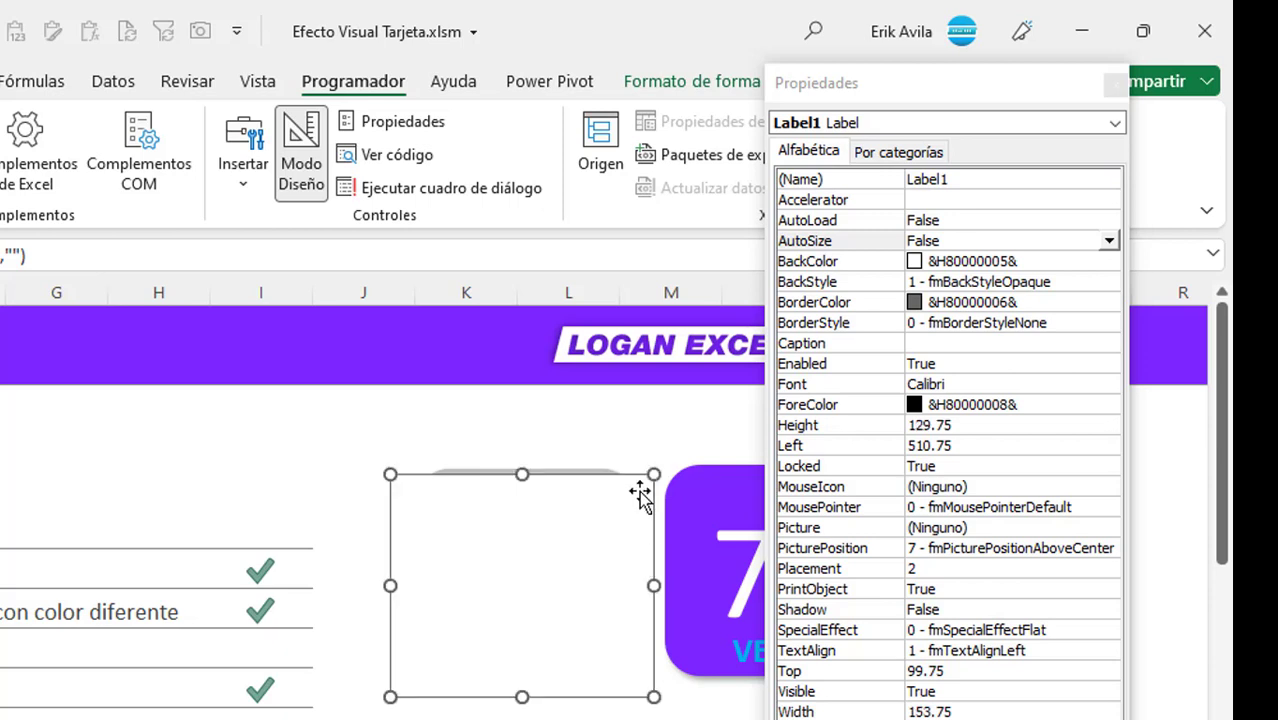
left_click(629, 465)
left_click_drag(630, 463, 631, 463)
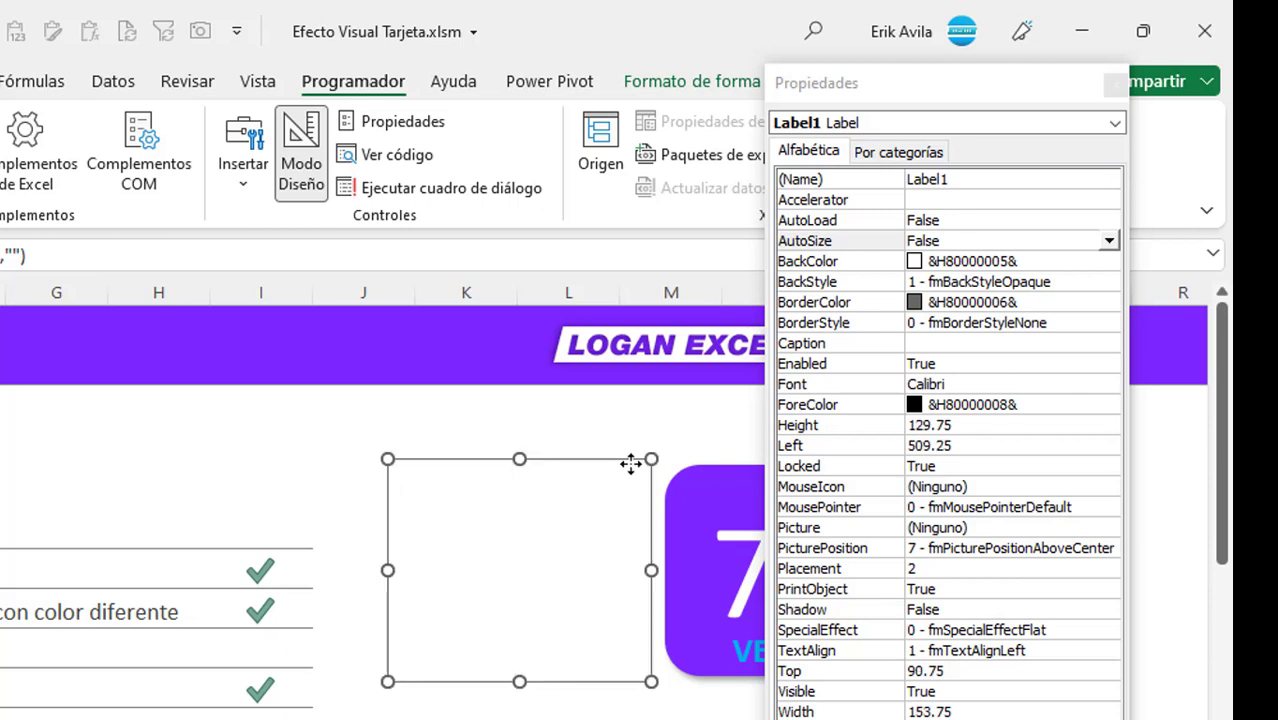
left_click(610, 590)
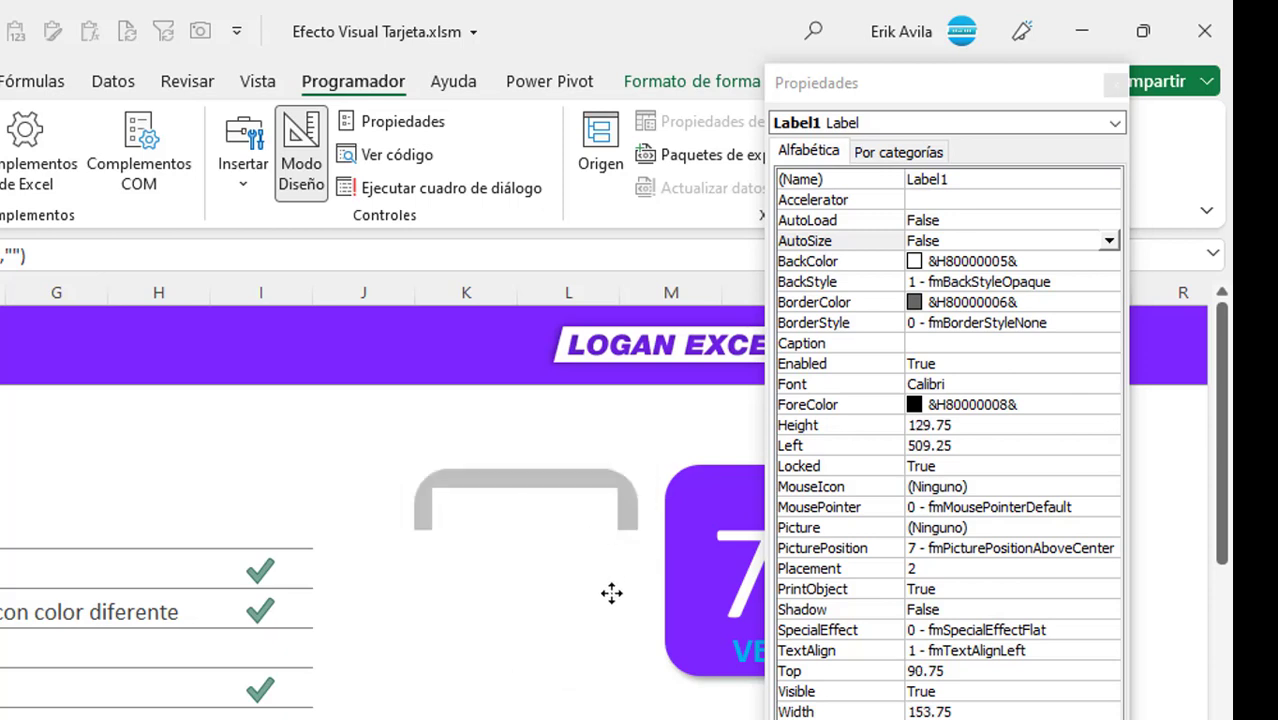
left_click_drag(623, 691, 622, 694)
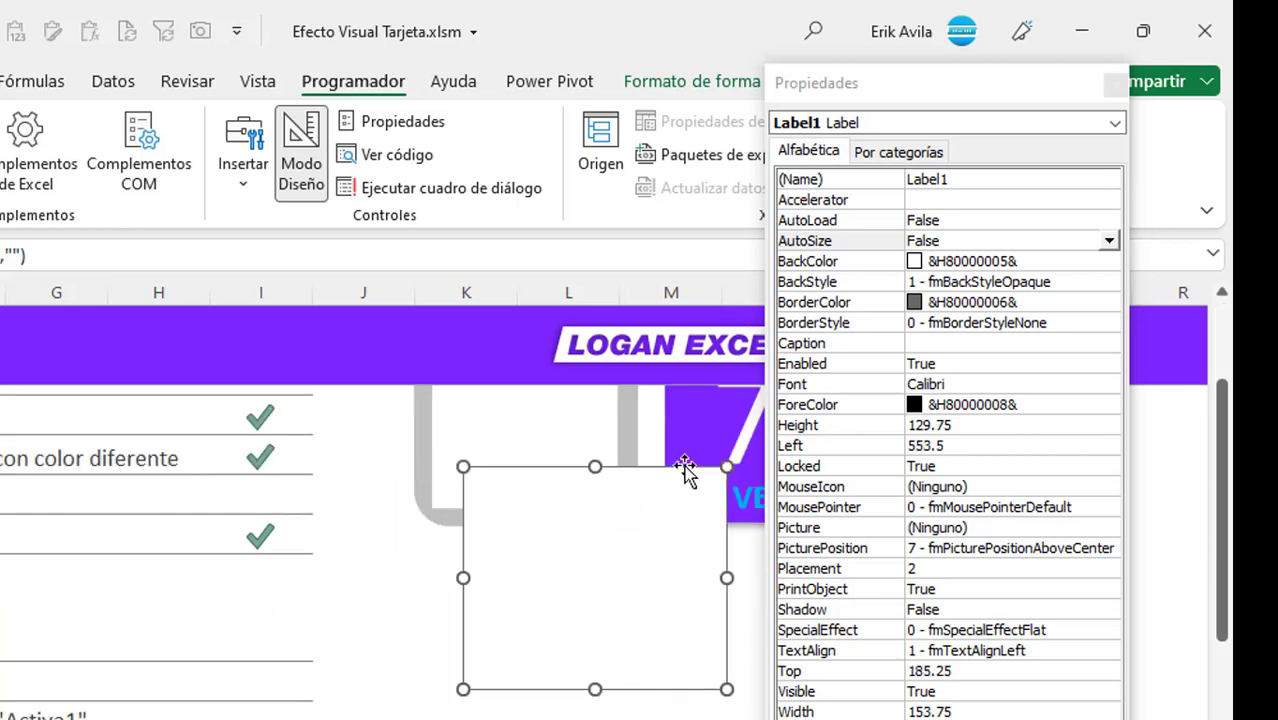
- Set the large label's (Name) to Apagado1, then reselect the small Activa1 label
left_click(975, 183)
type("Apagado1")
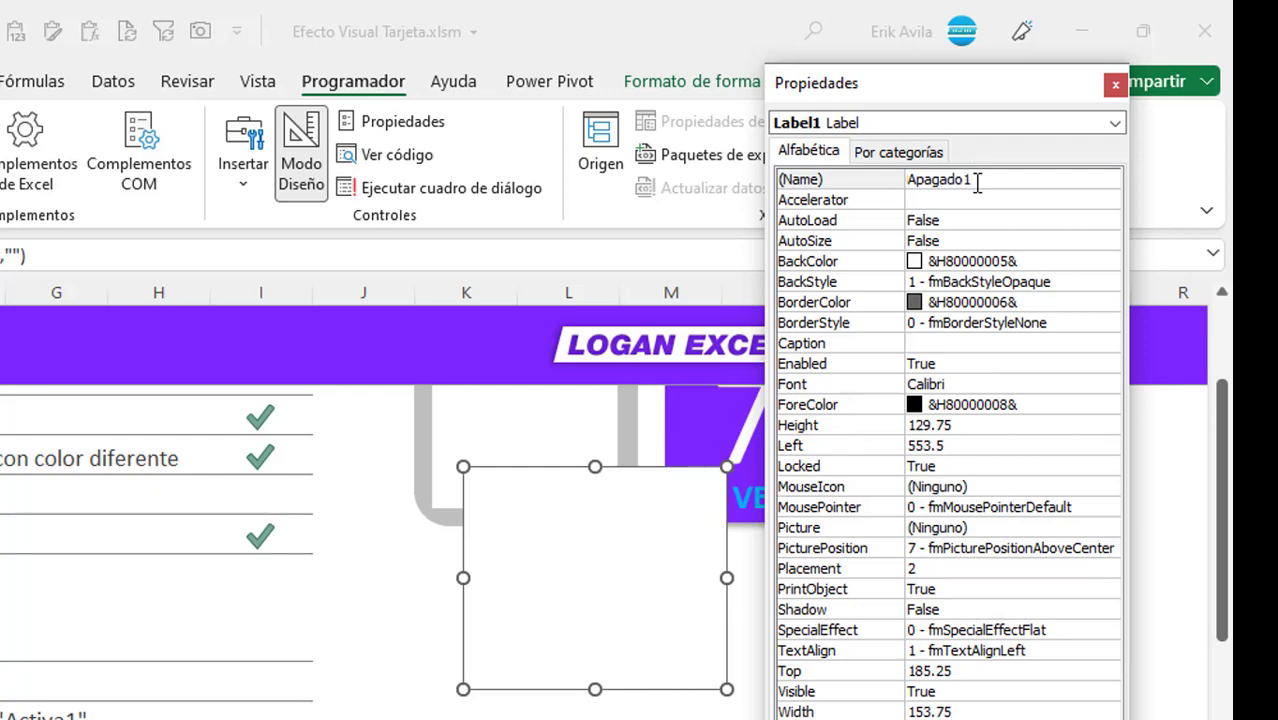
key("Return")
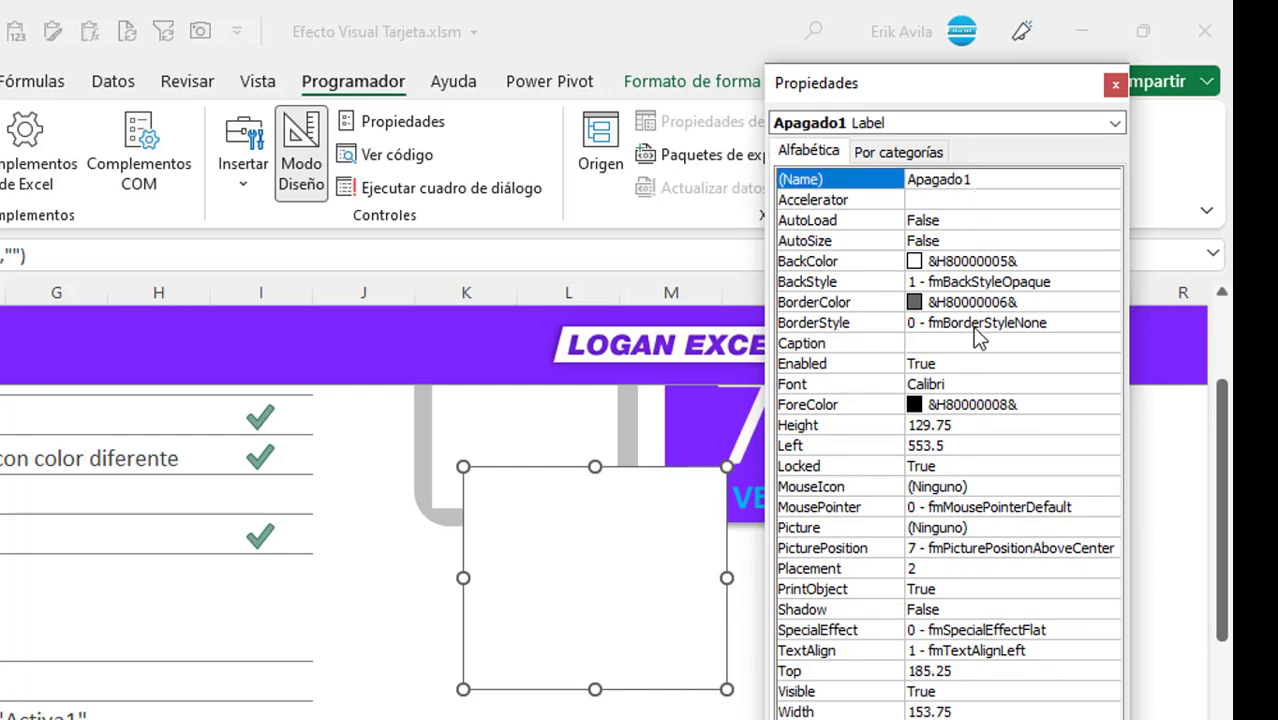
left_click(590, 560)
left_click(562, 610)
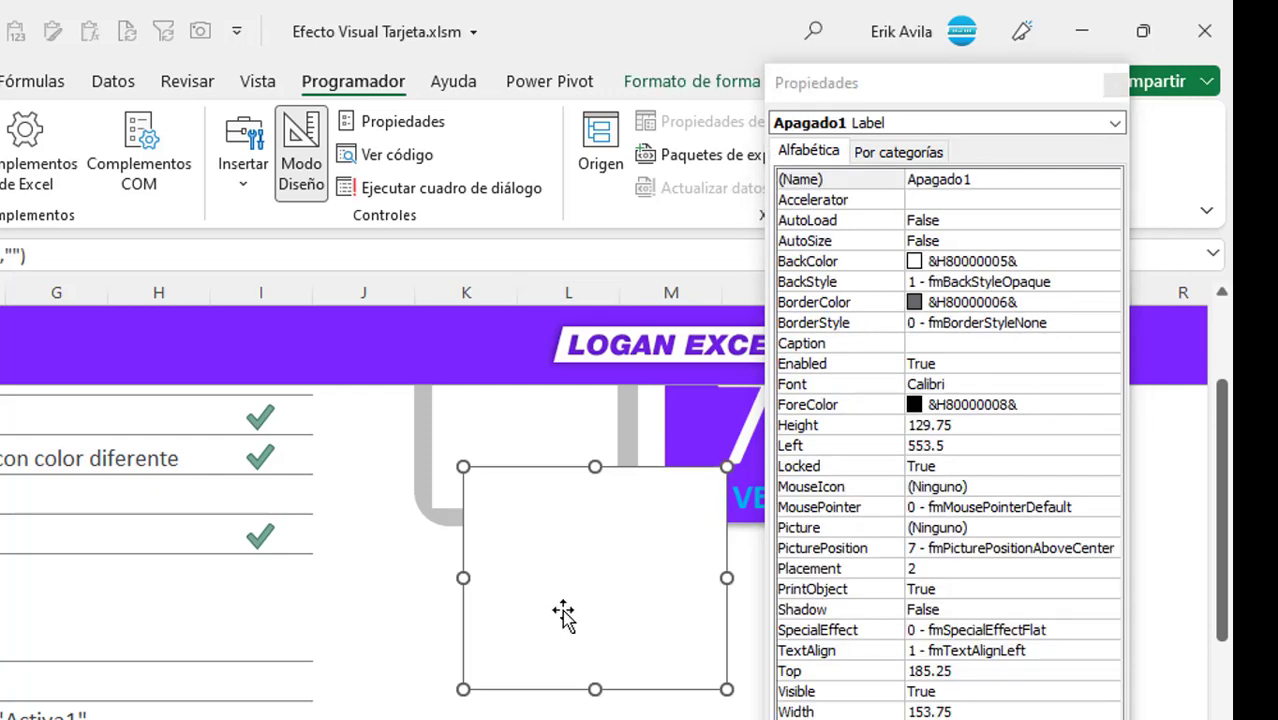
scroll(562, 610, "up", 1)
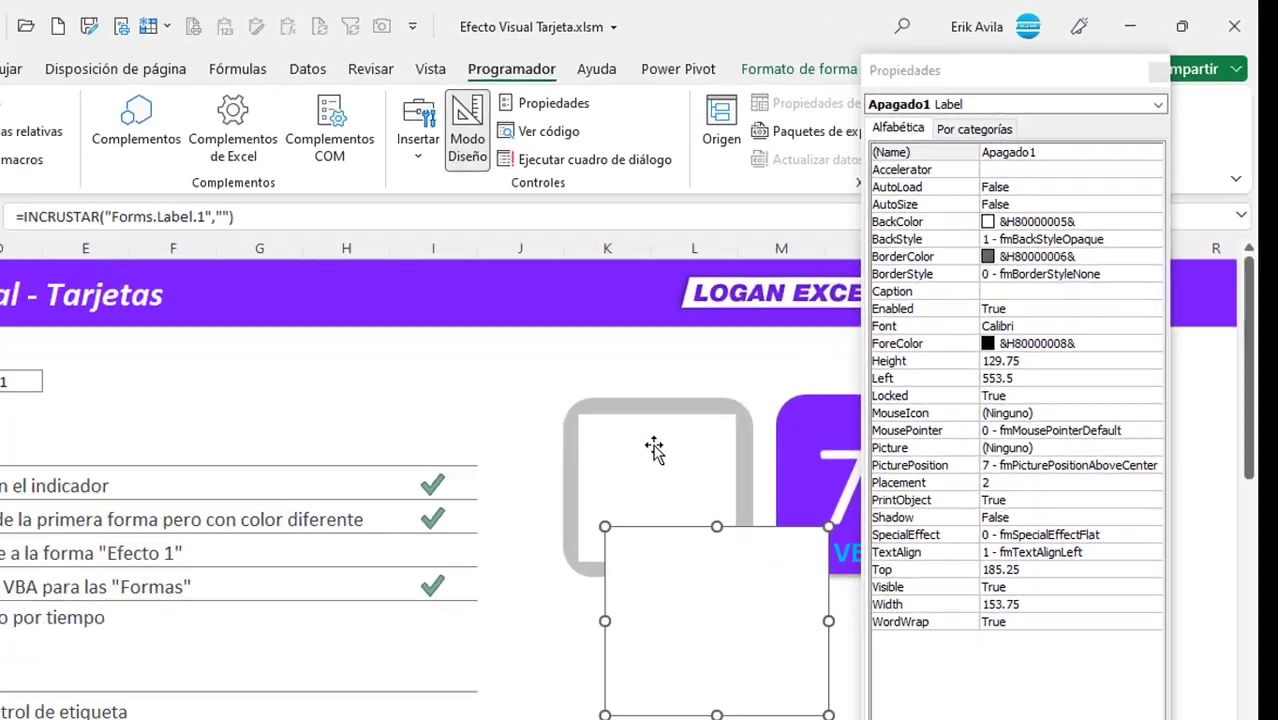
left_click(653, 450)
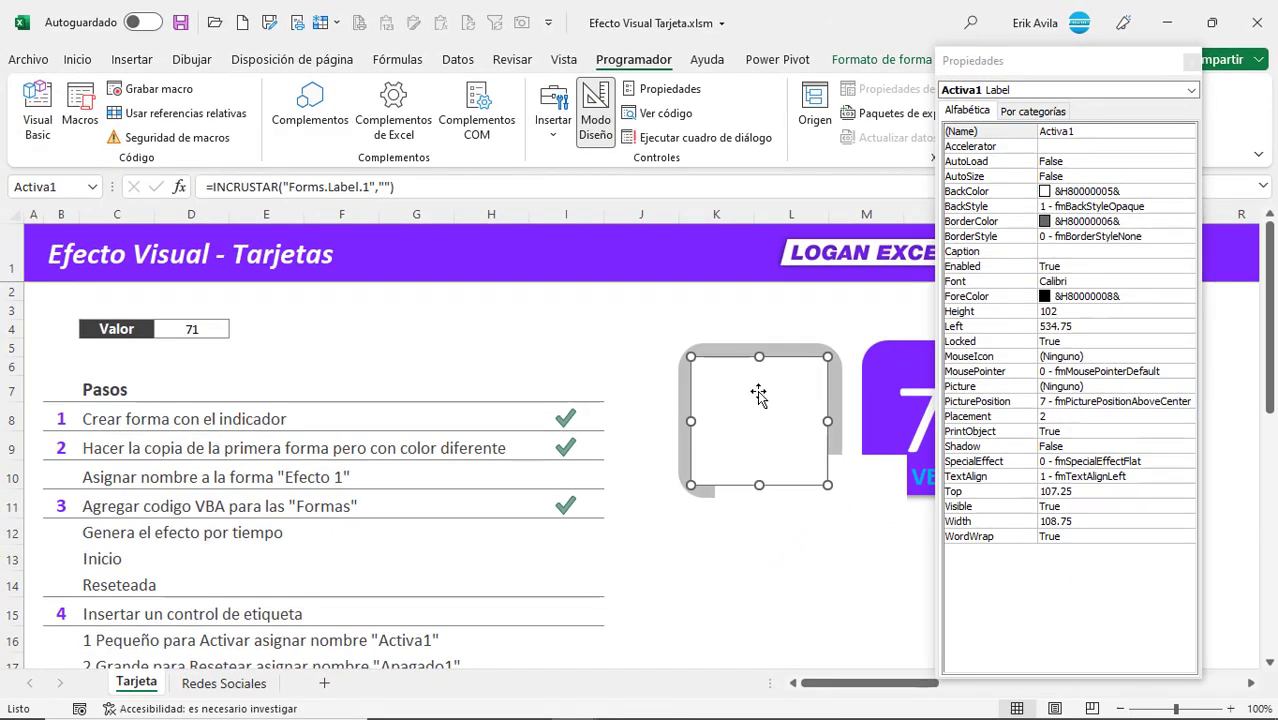
- Enter 1 in I15 to tick step 4 as done
scroll(758, 395, "down", 1)
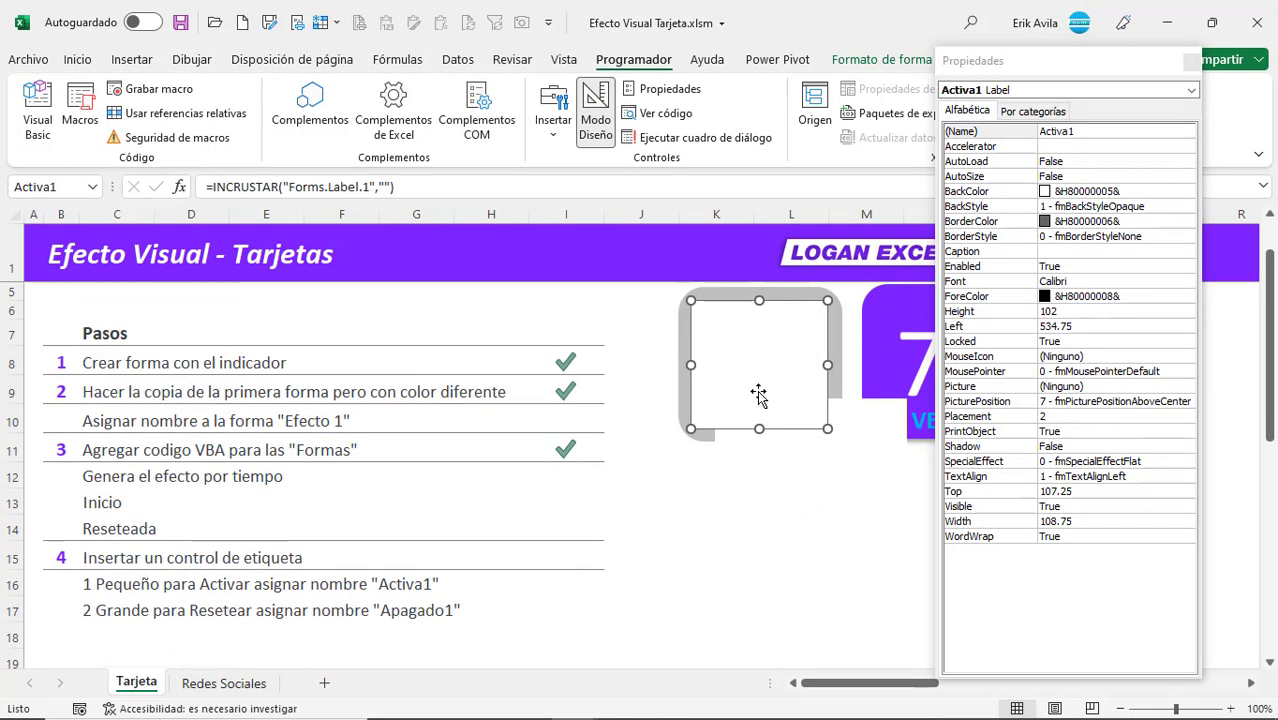
left_click(824, 482)
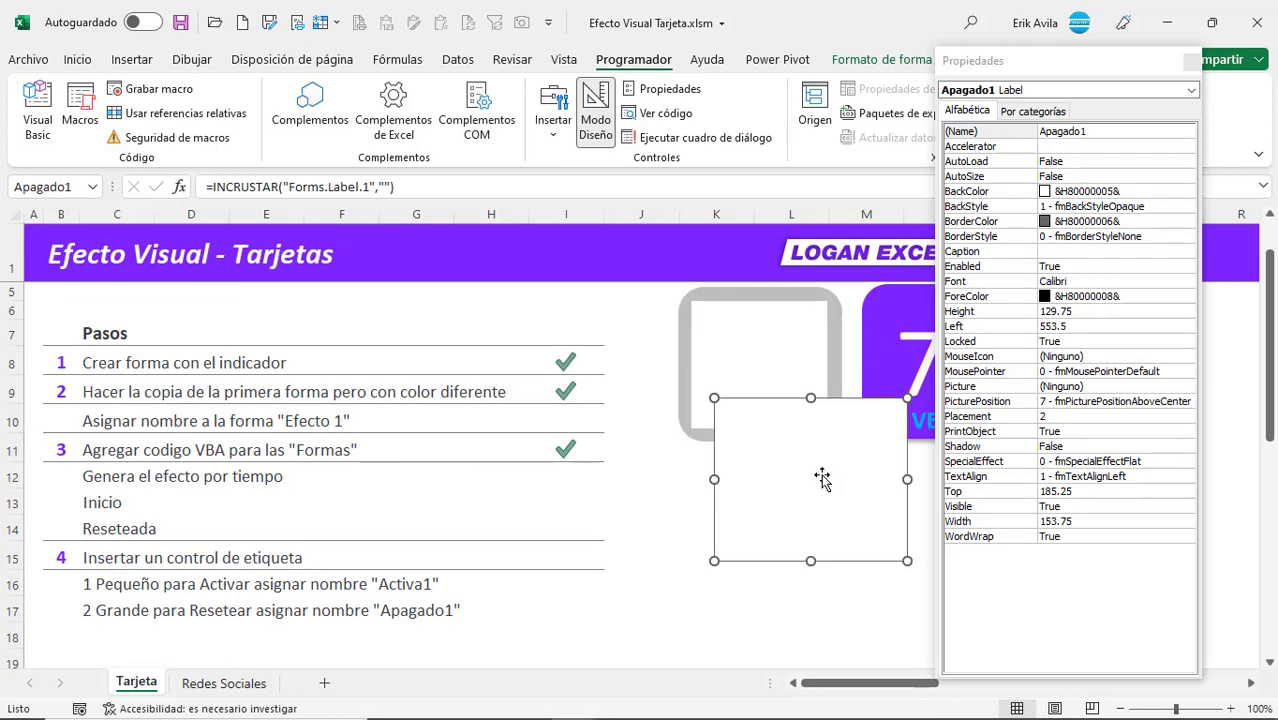
scroll(822, 480, "down", 1)
scroll(760, 460, "down", 1)
key("Escape")
type("1")
key("Return")
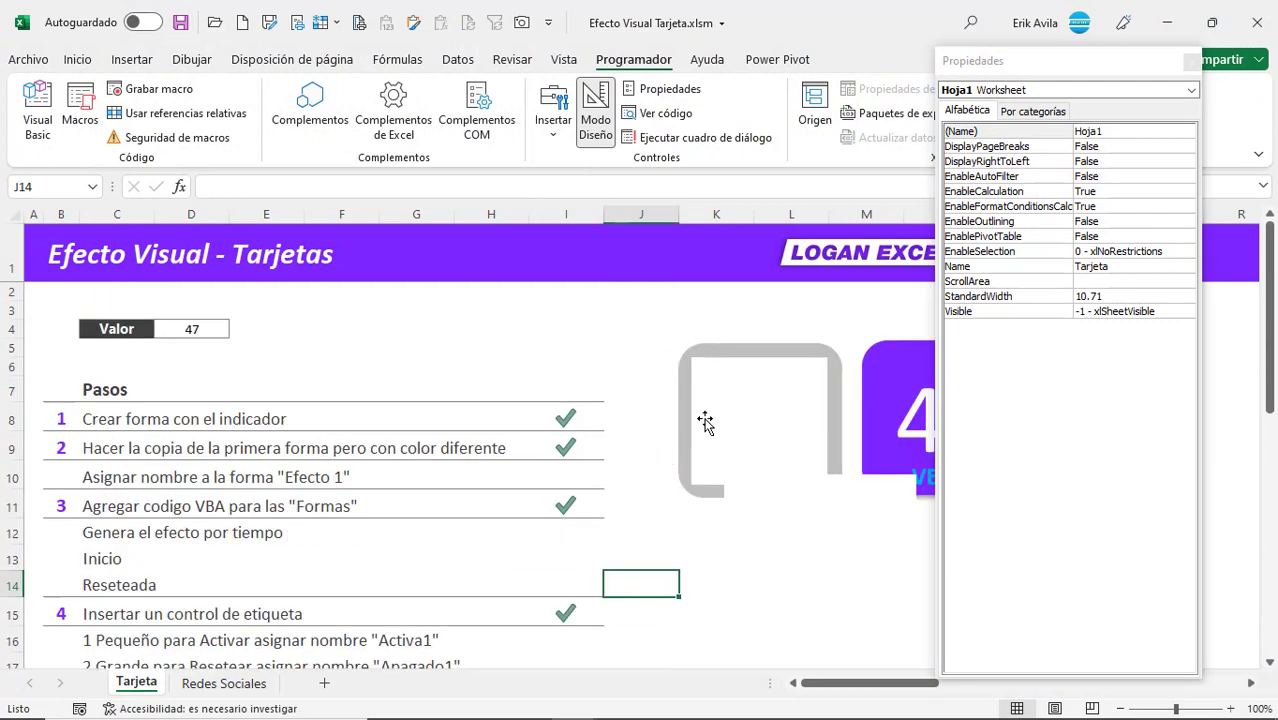
- Open the Tarjeta sheet's code with Ver código
left_click(705, 420)
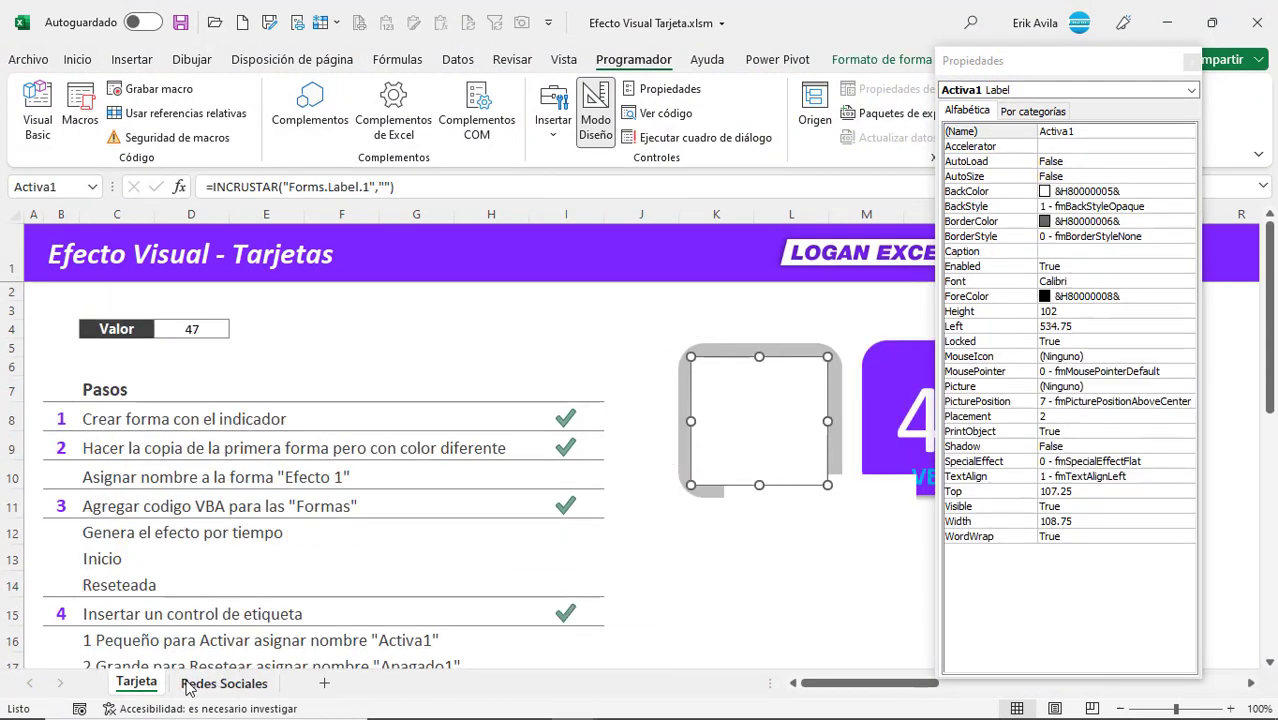
right_click(136, 684)
left_click(207, 530)
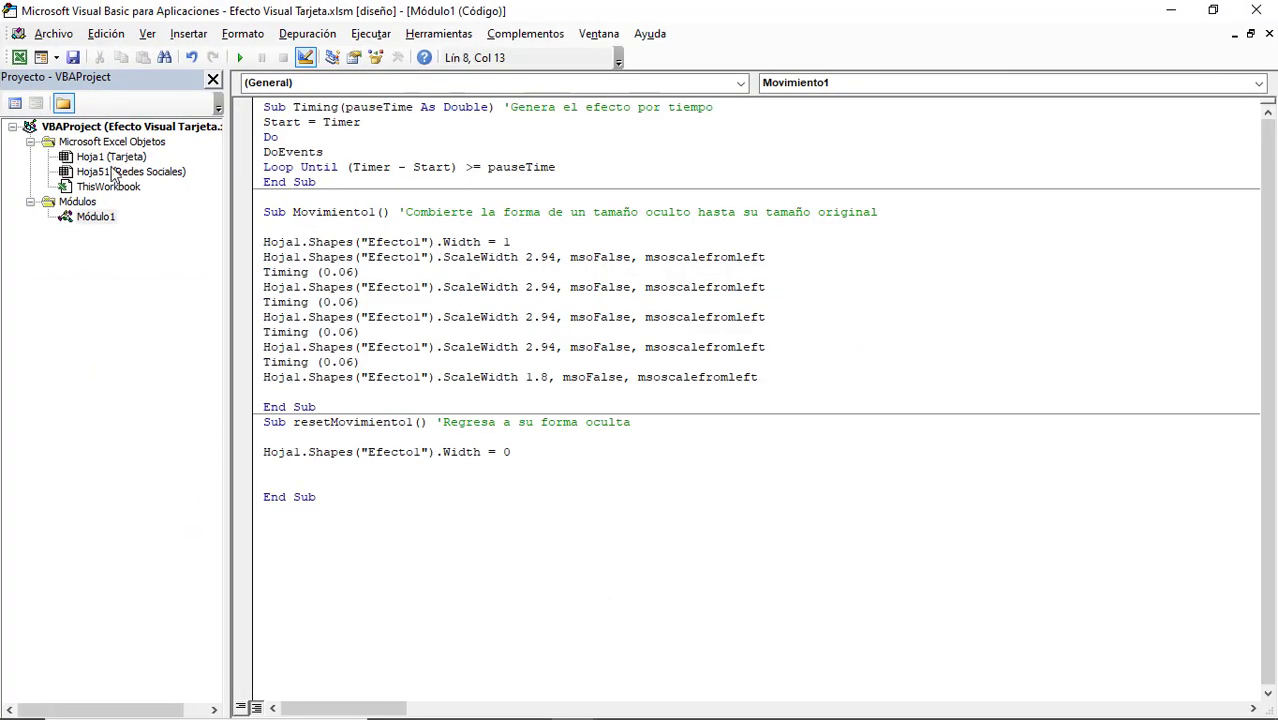
- Show Hoja1 (Tarjeta) code and rename Activar1_MouseMove to Activa1_MouseMove
left_click(115, 188)
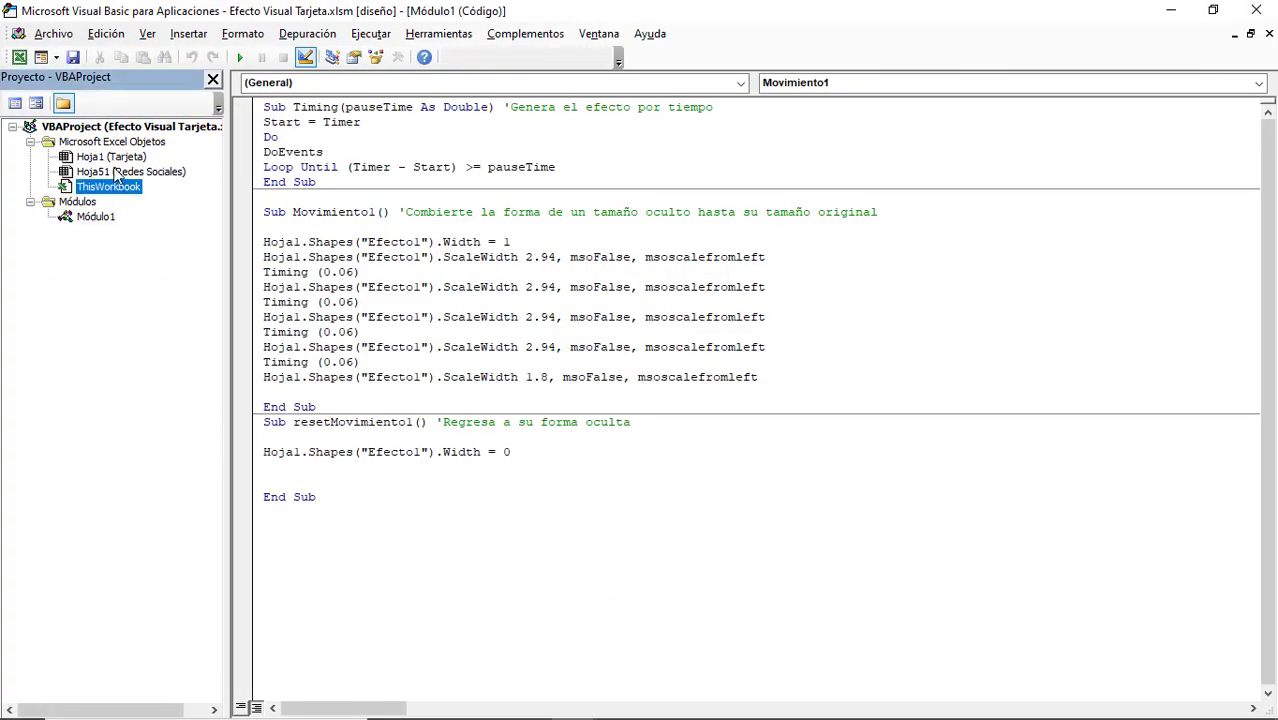
left_click(114, 160)
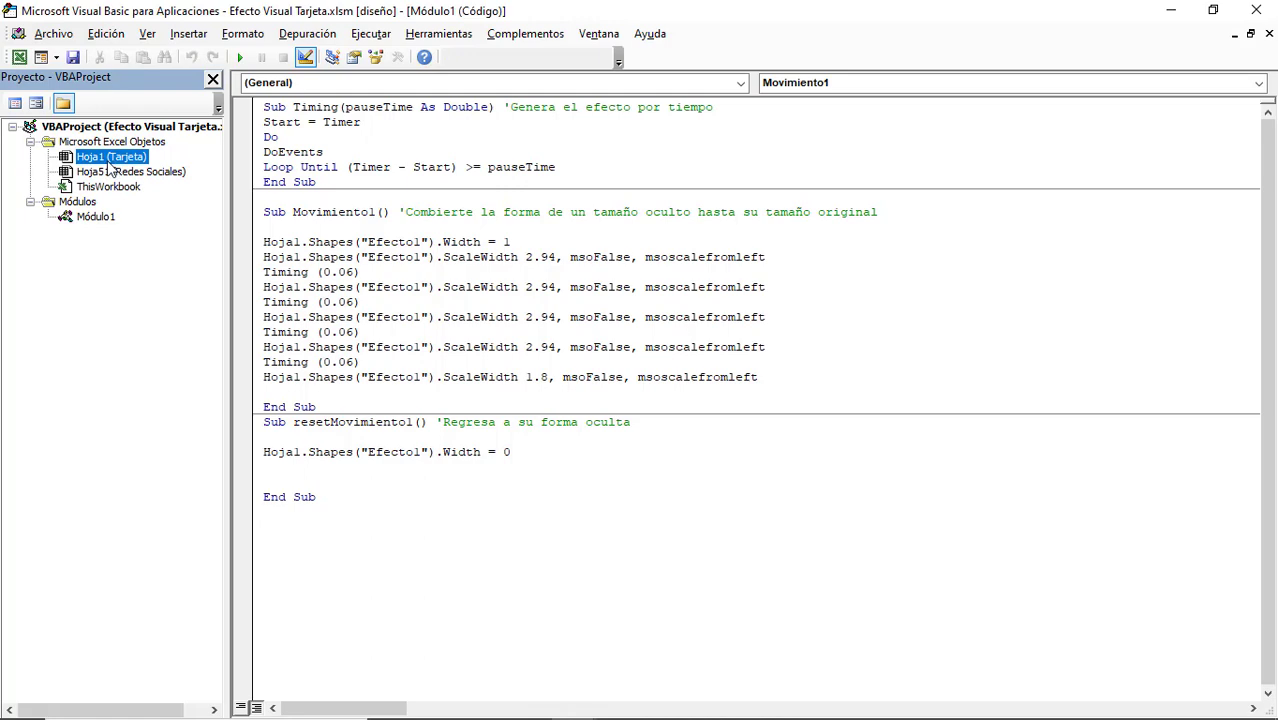
double_click(110, 163)
left_click(406, 197)
key("BackSpace")
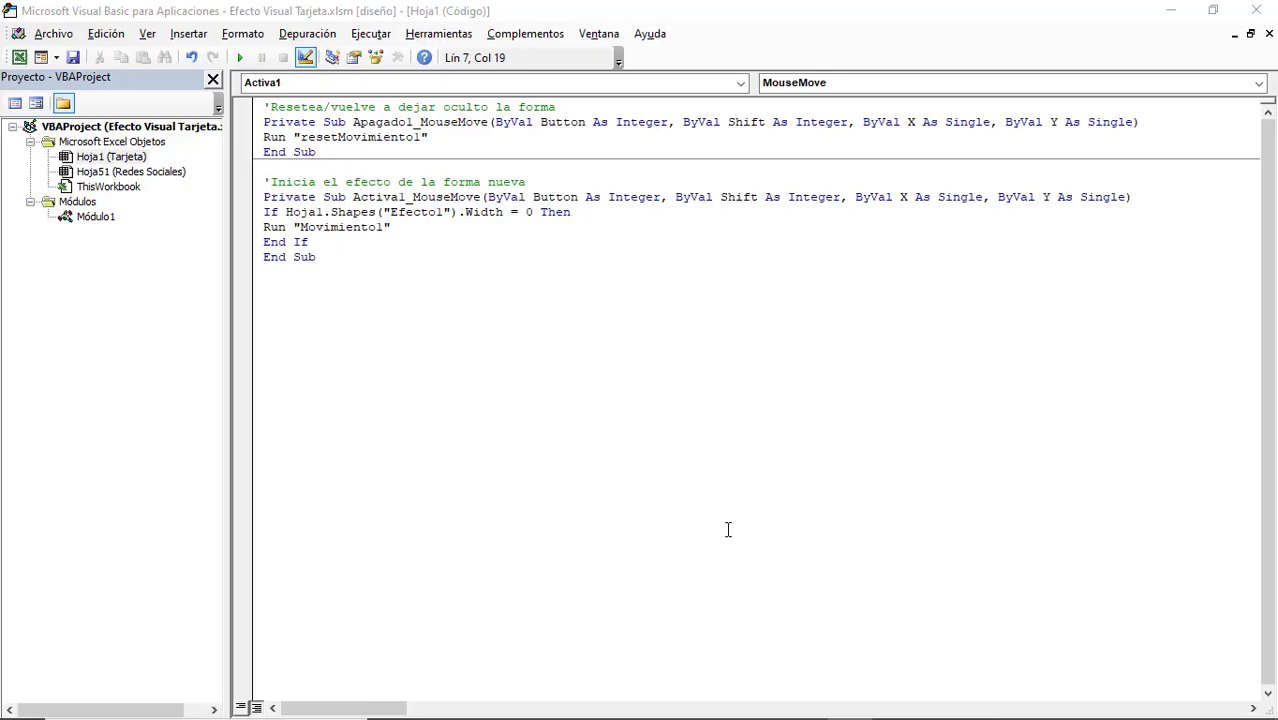
- Review the Apagado1 and Activa1 MouseMove procedure headers
left_click(320, 151)
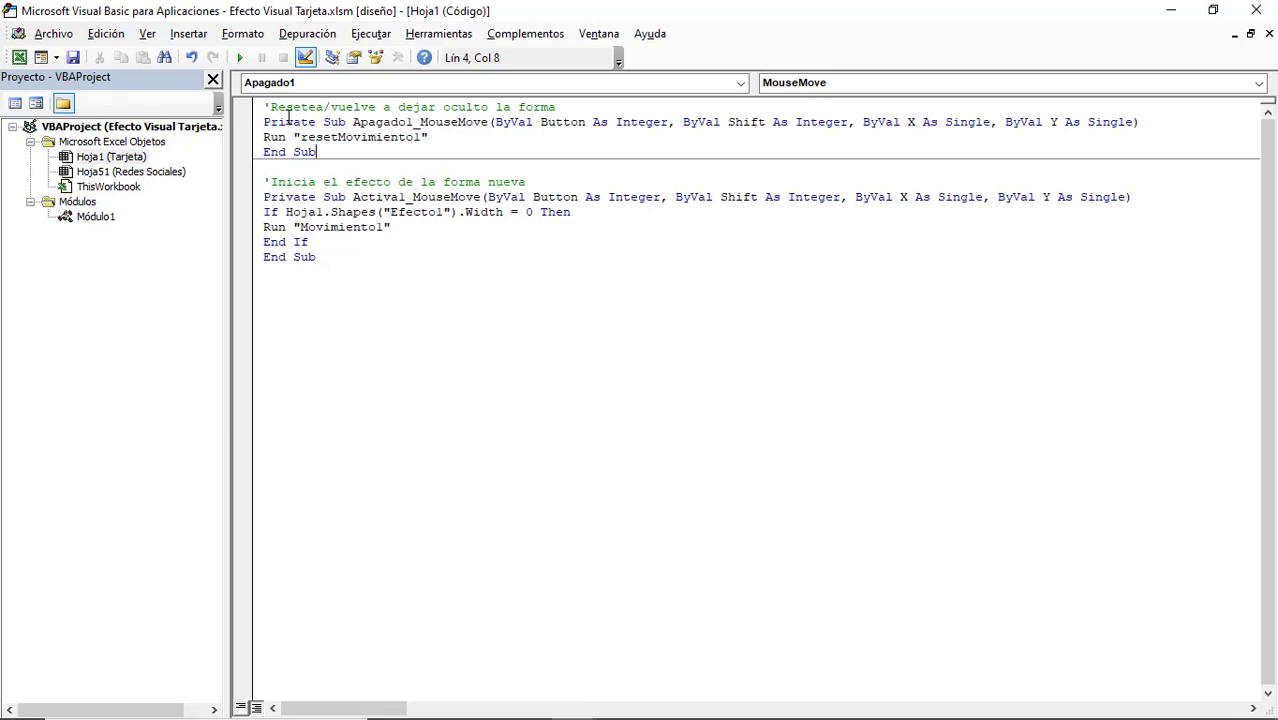
left_click_drag(279, 106, 331, 107)
left_click(447, 121)
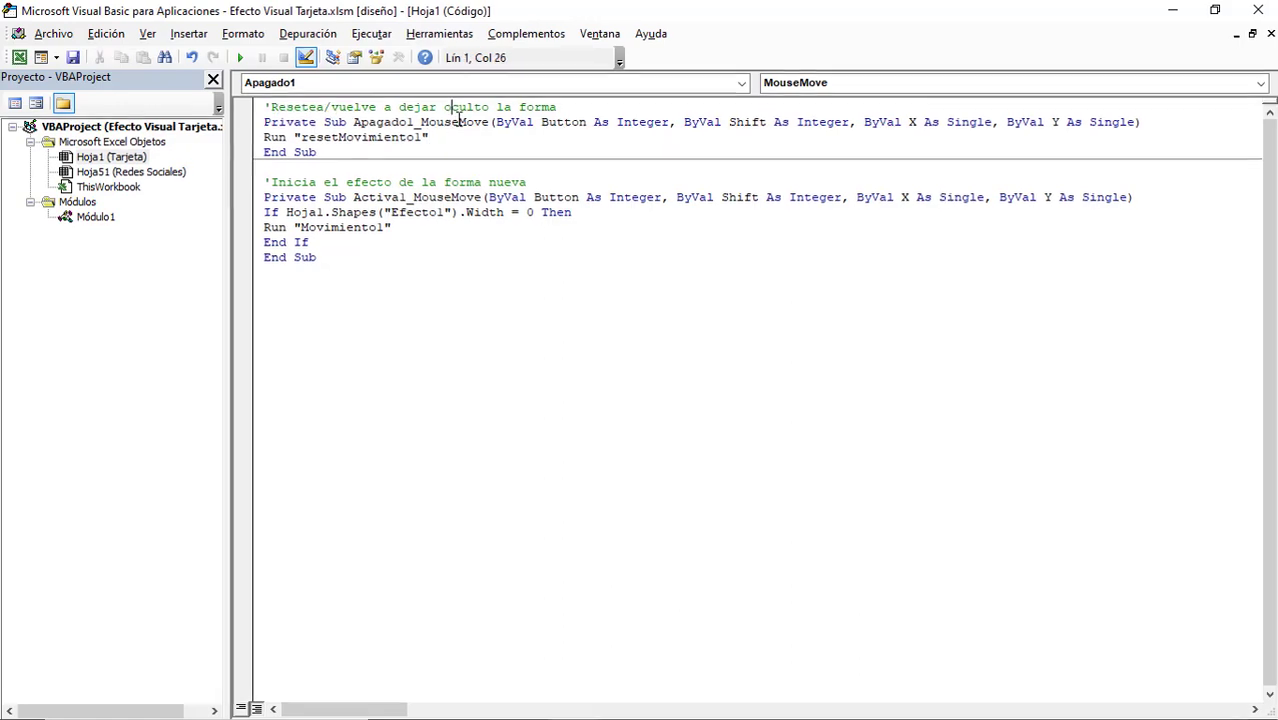
left_click(359, 241)
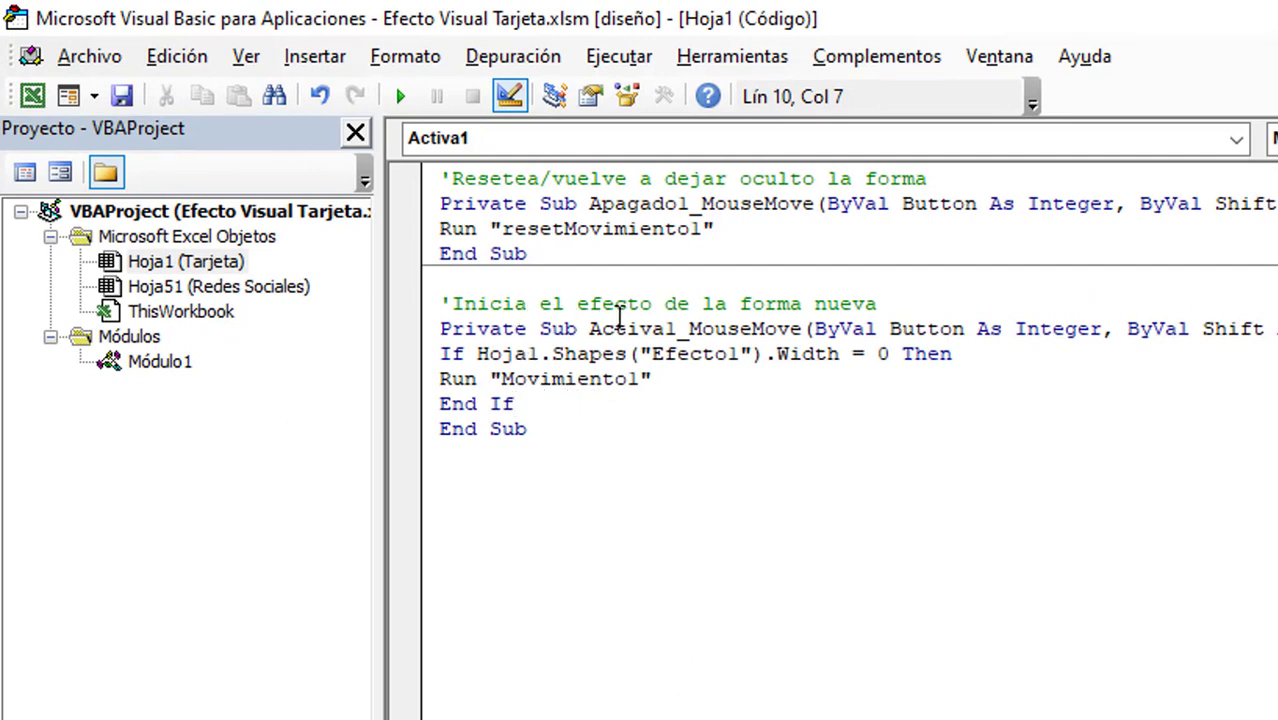
left_click(712, 229)
left_click(715, 329)
double_click(638, 203)
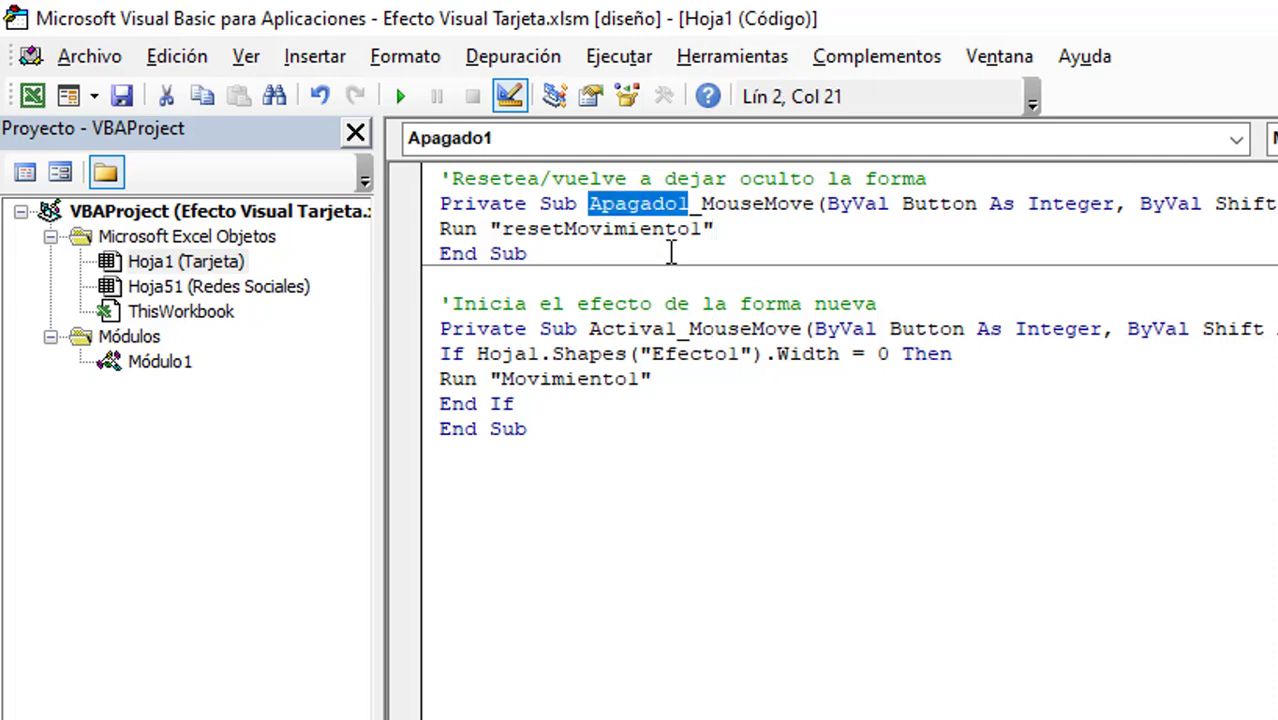
left_click(668, 254)
left_click_drag(578, 203, 690, 203)
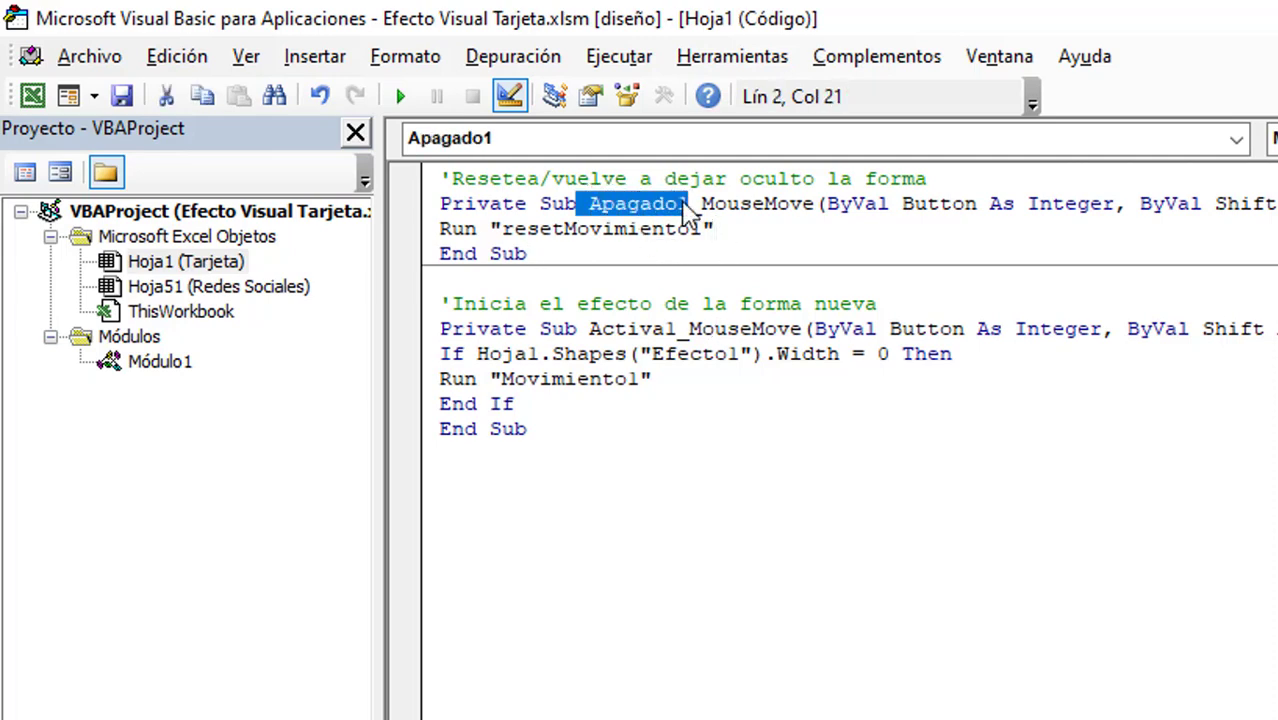
left_click_drag(591, 329, 680, 329)
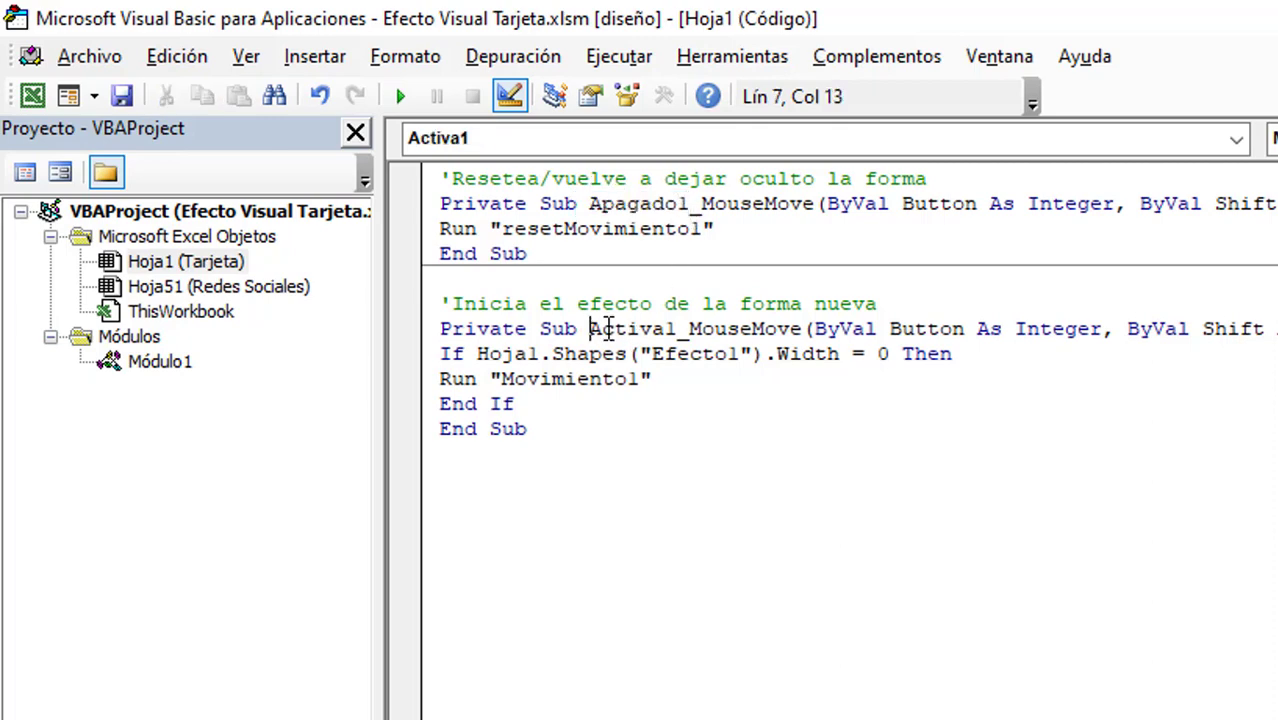
- Check the resetMovimiento1 call and Efecto1 reference, then return to the worksheet
left_click(585, 232)
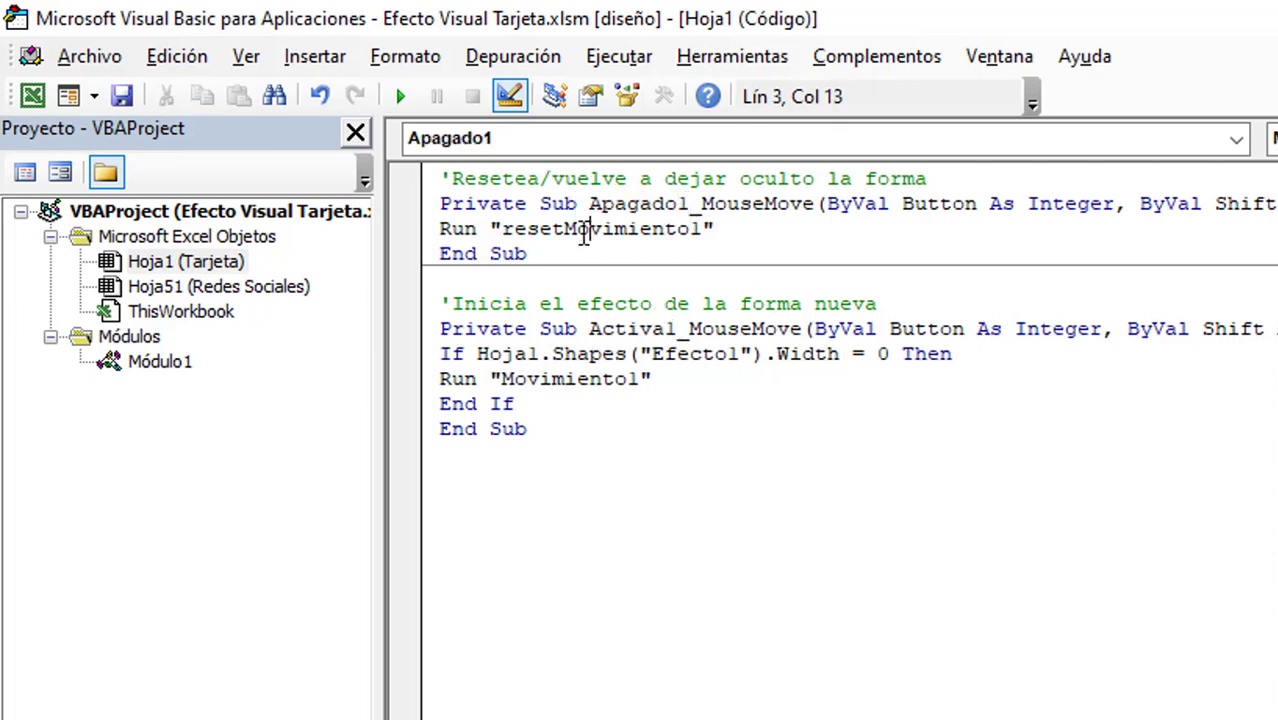
left_click_drag(503, 228, 695, 230)
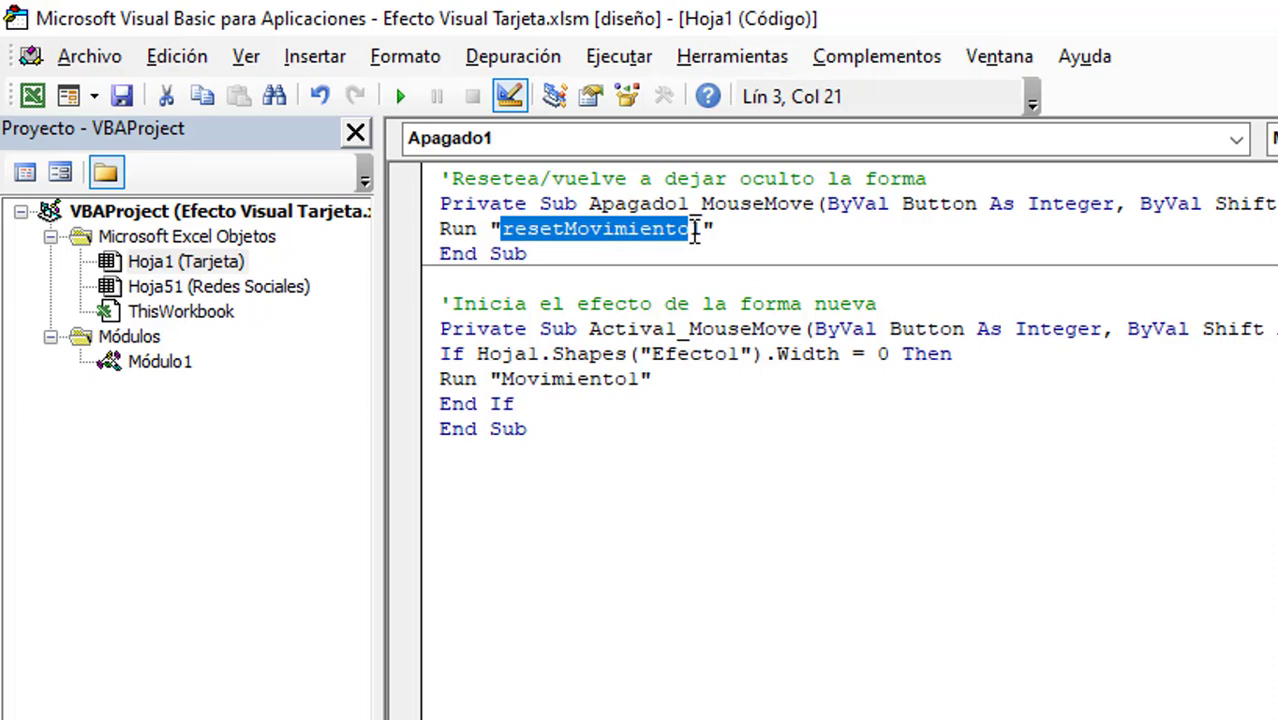
left_click(465, 230)
left_click(557, 230)
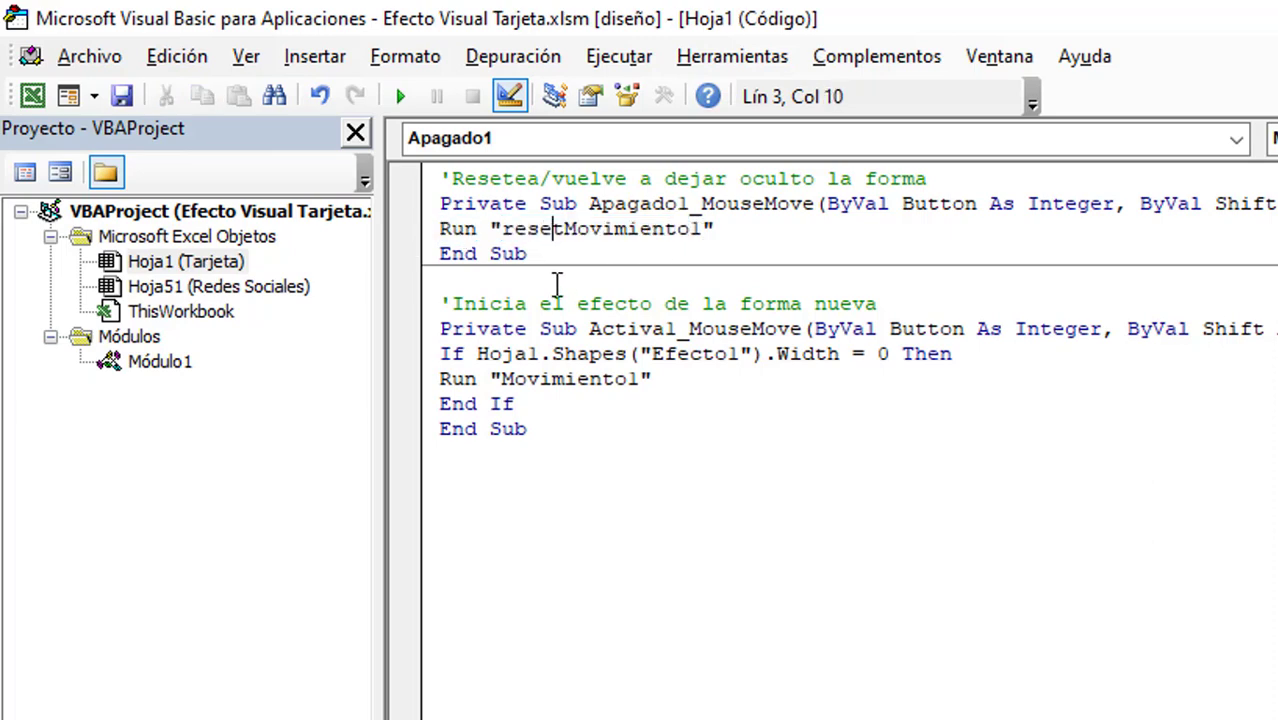
left_click(517, 378)
left_click(588, 355)
mouse_move(552, 354)
left_mouse_down()
mouse_move(707, 360)
mouse_move(765, 380)
left_mouse_up()
left_click(620, 400)
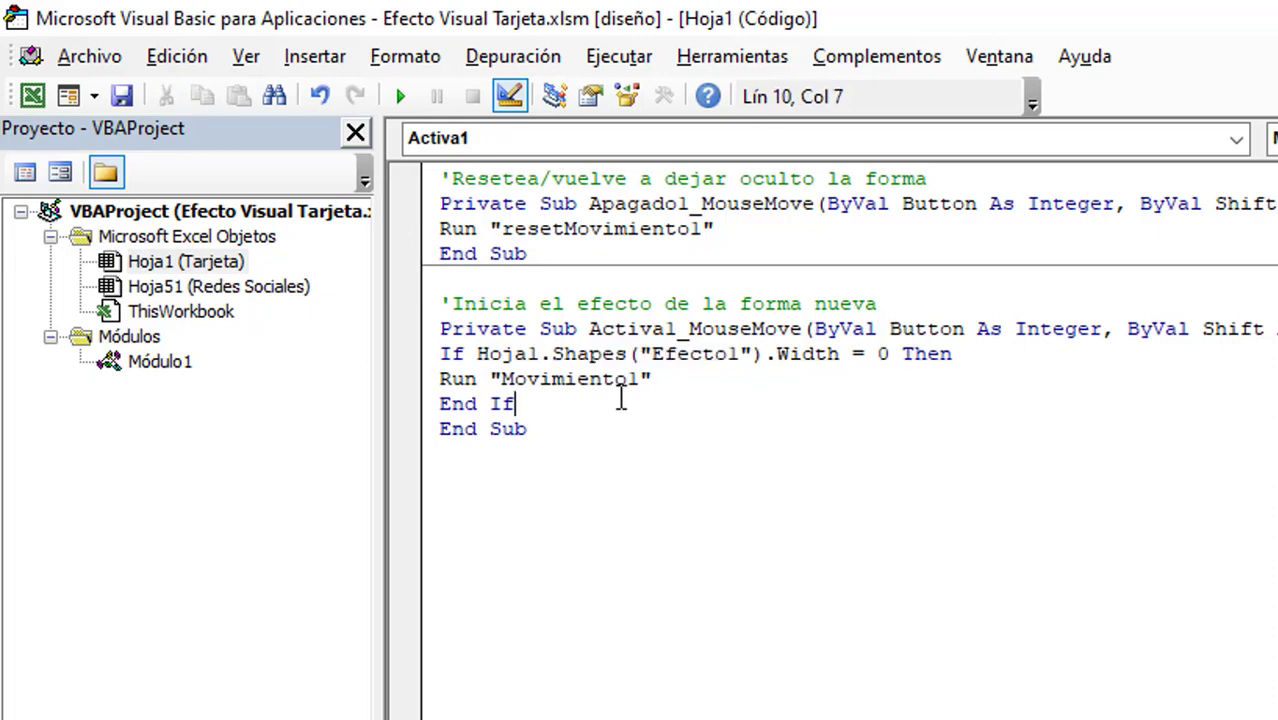
left_click(605, 203)
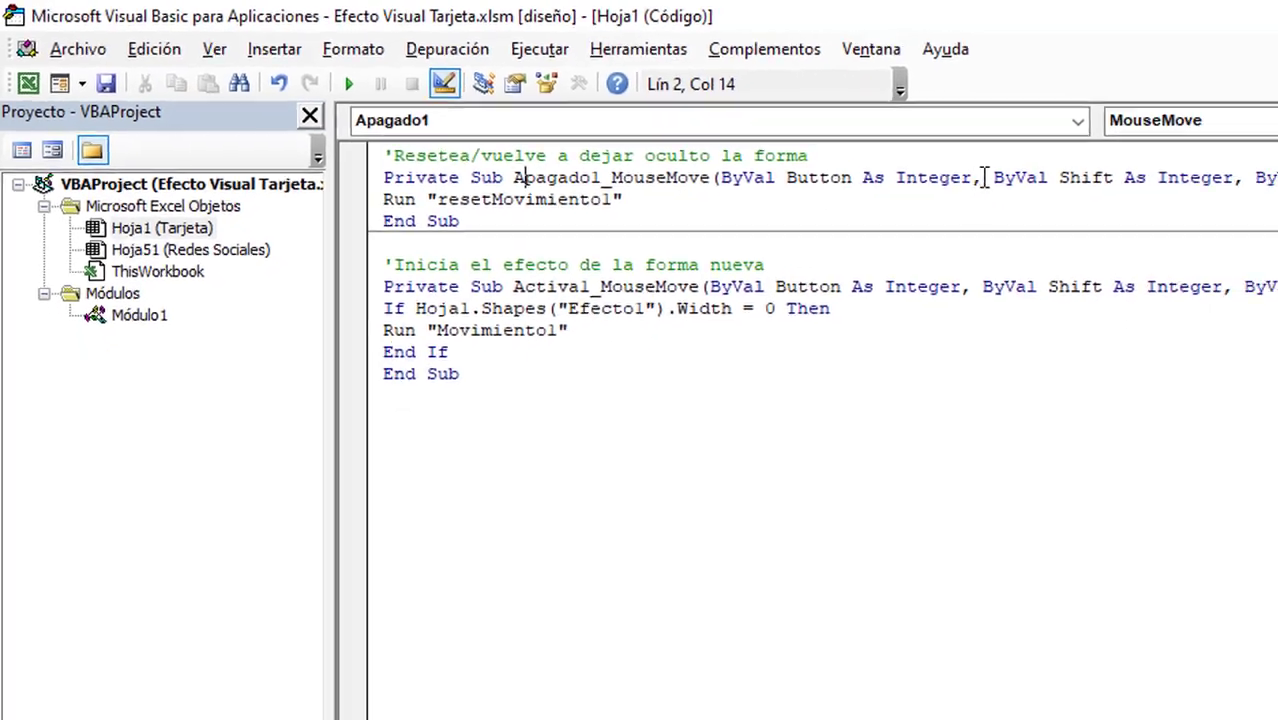
key("alt+F11")
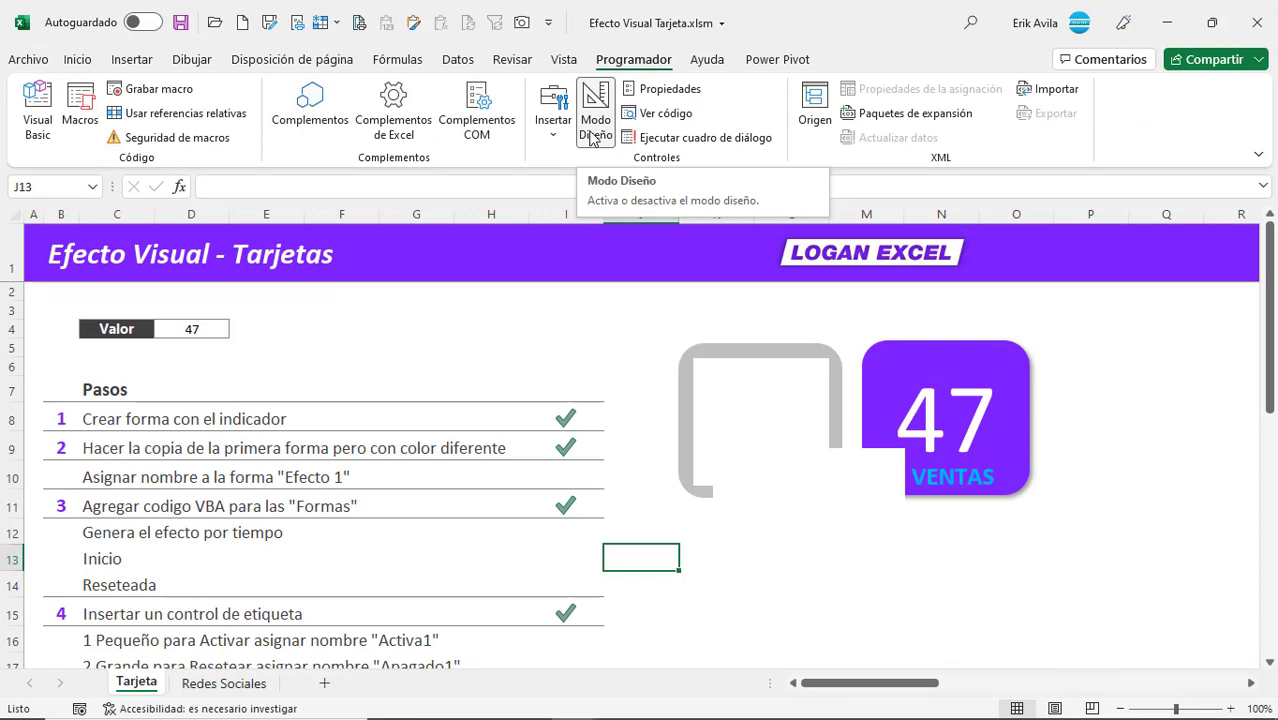
left_click(593, 138)
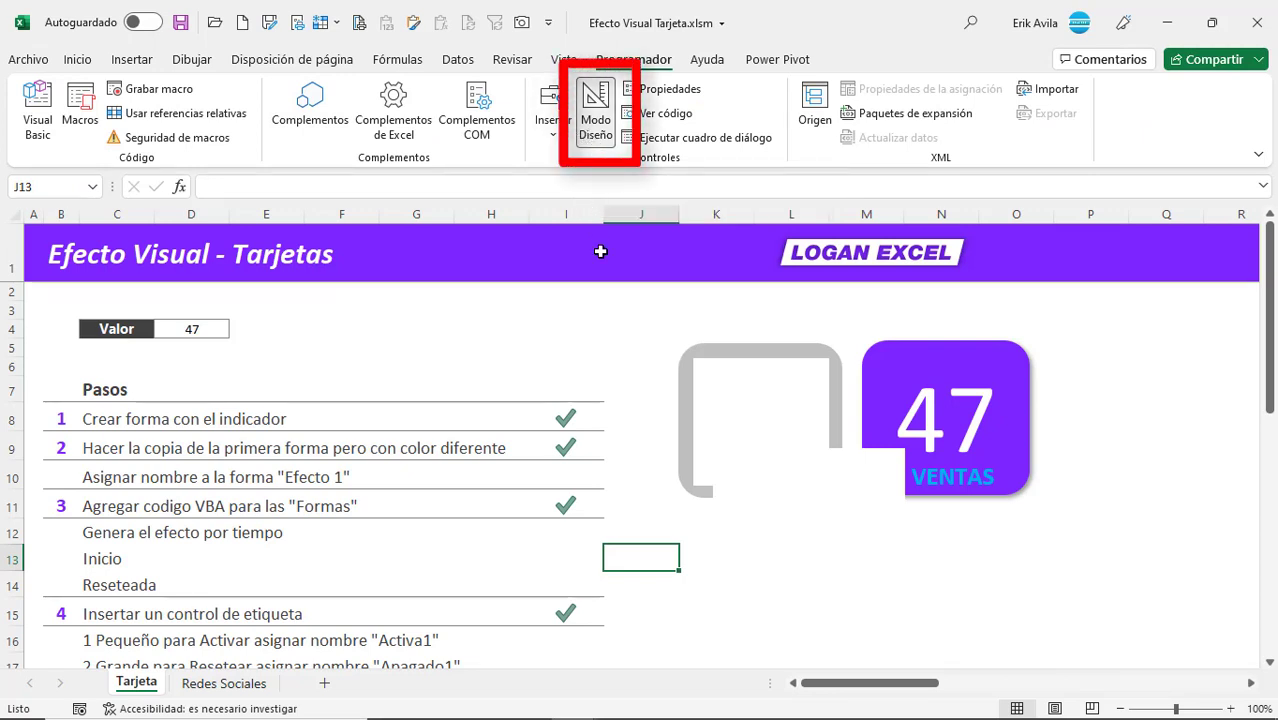
left_click(725, 396)
left_click(830, 508)
left_click(774, 416)
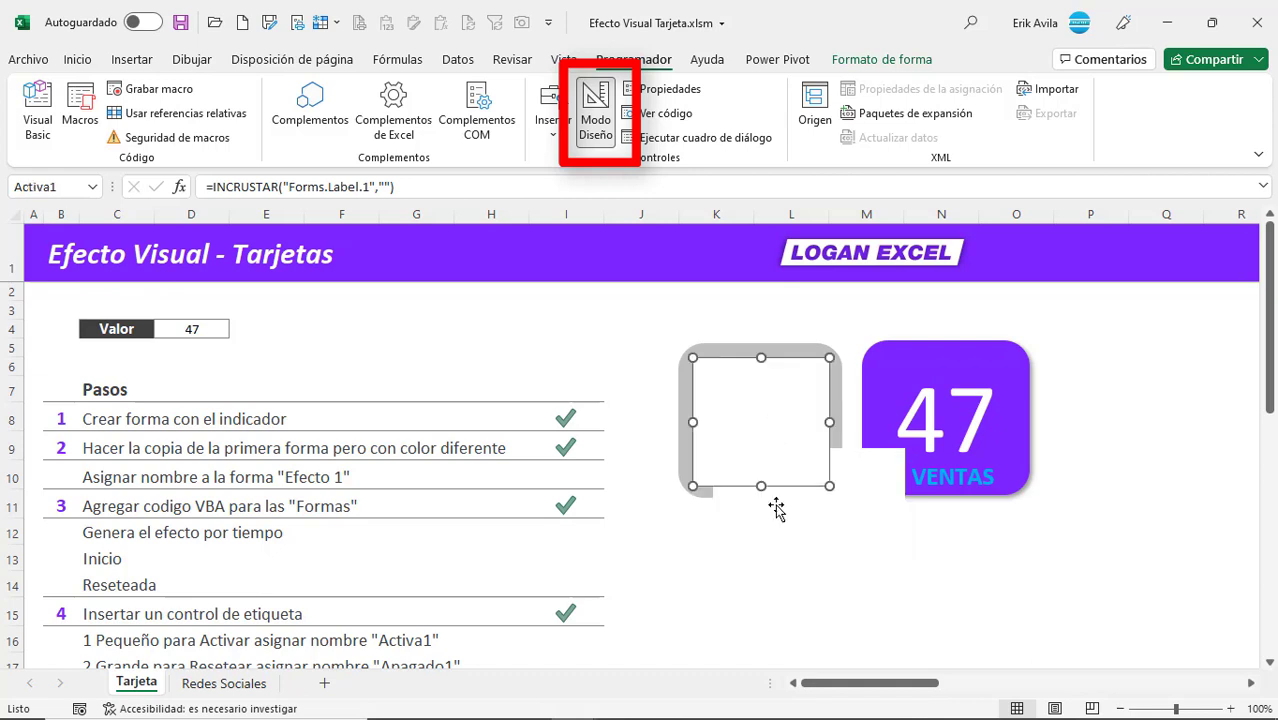
left_click(799, 538)
left_click(796, 398)
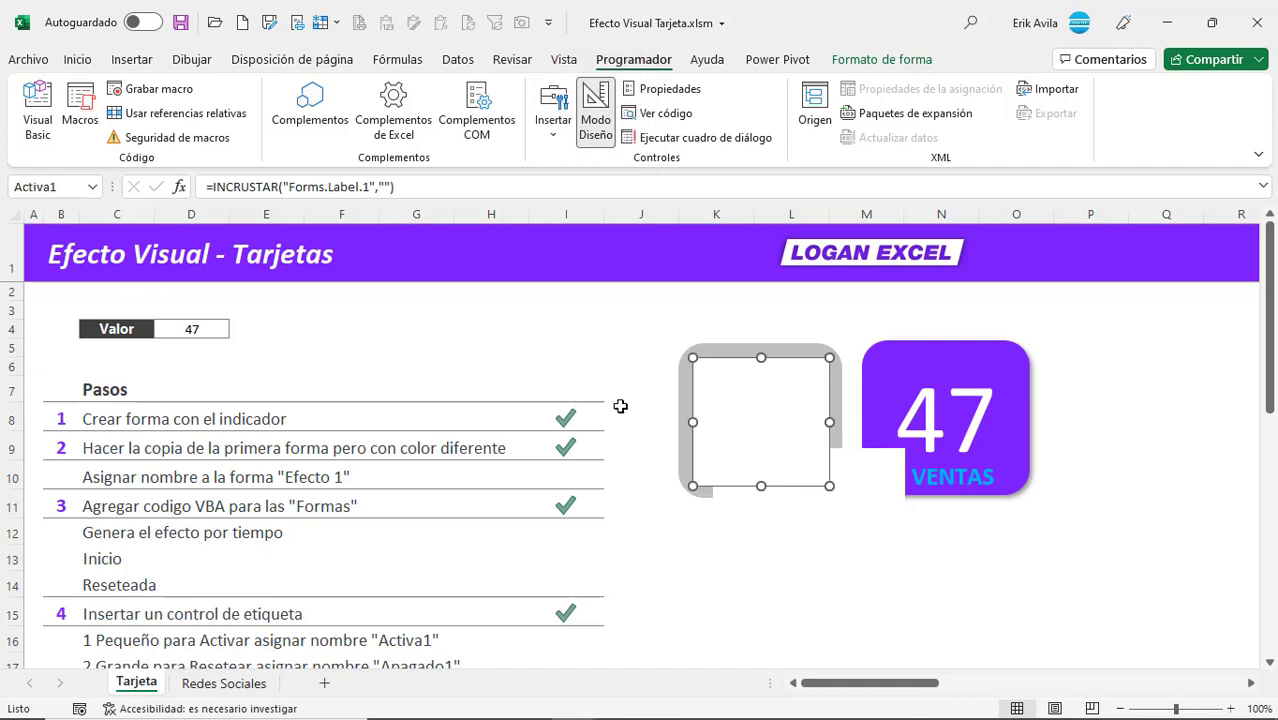
left_click(860, 518)
left_click(776, 428)
left_click(842, 561)
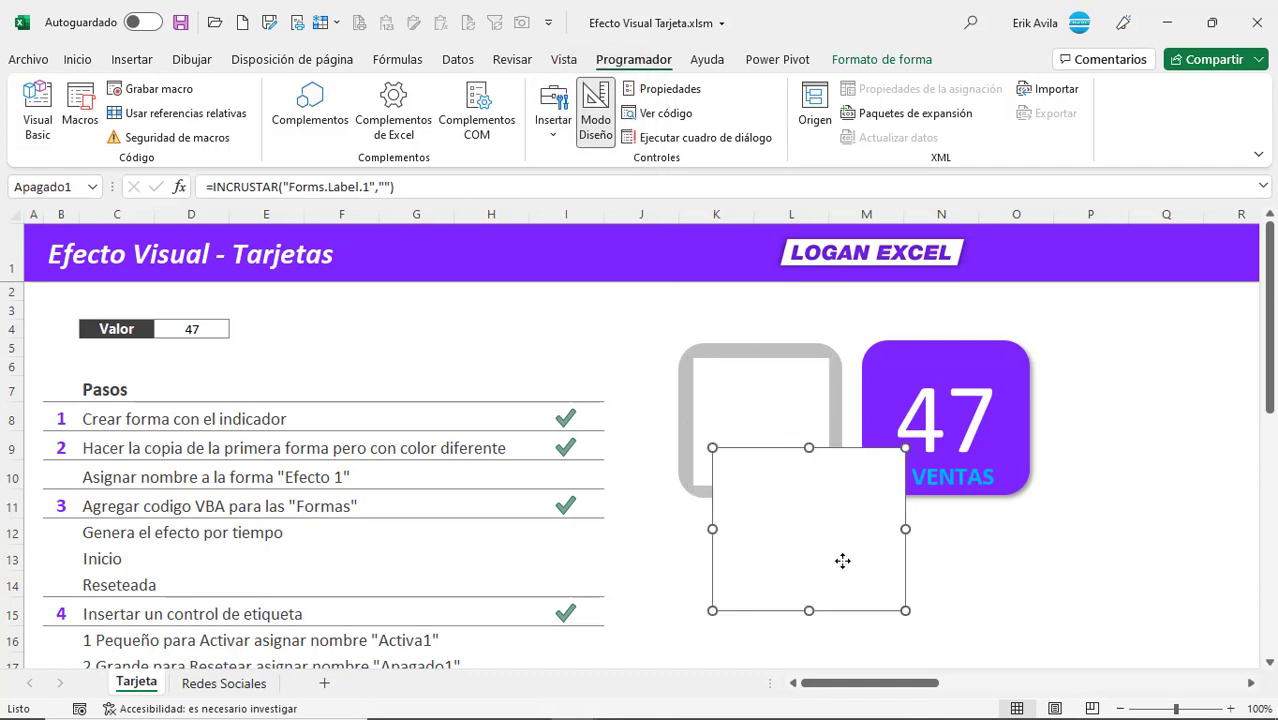
left_click(761, 448)
left_click(782, 545)
left_click(756, 488)
left_click(777, 545)
left_click(600, 303)
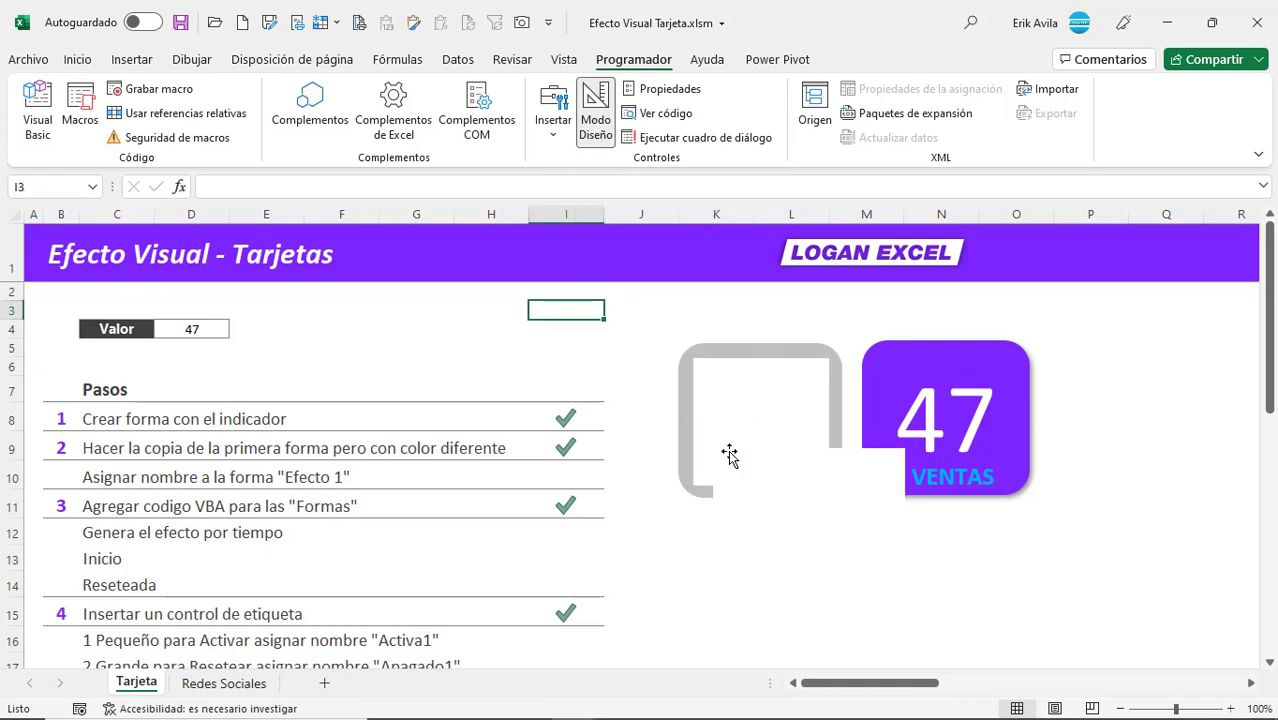
left_click(594, 118)
left_click(655, 301)
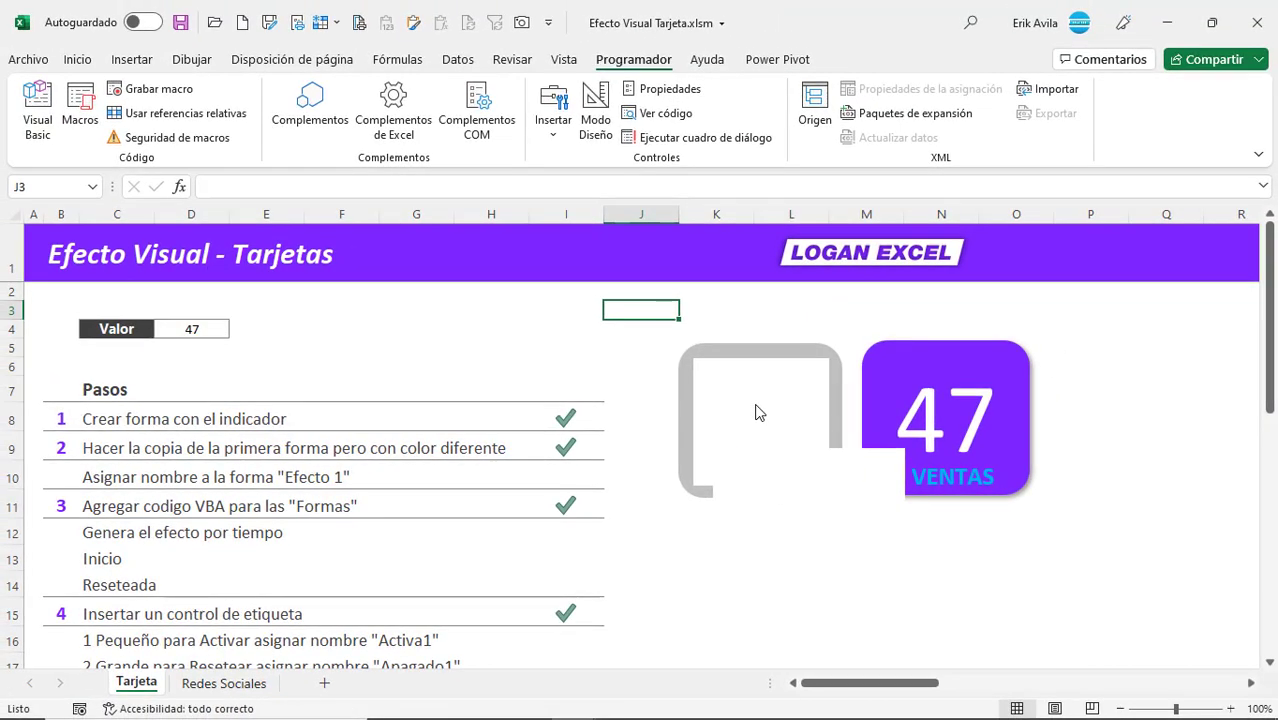
- In Modo Diseño, move both labels aside and place the gray 47 VENTAS card behind the purple card
left_click(595, 115)
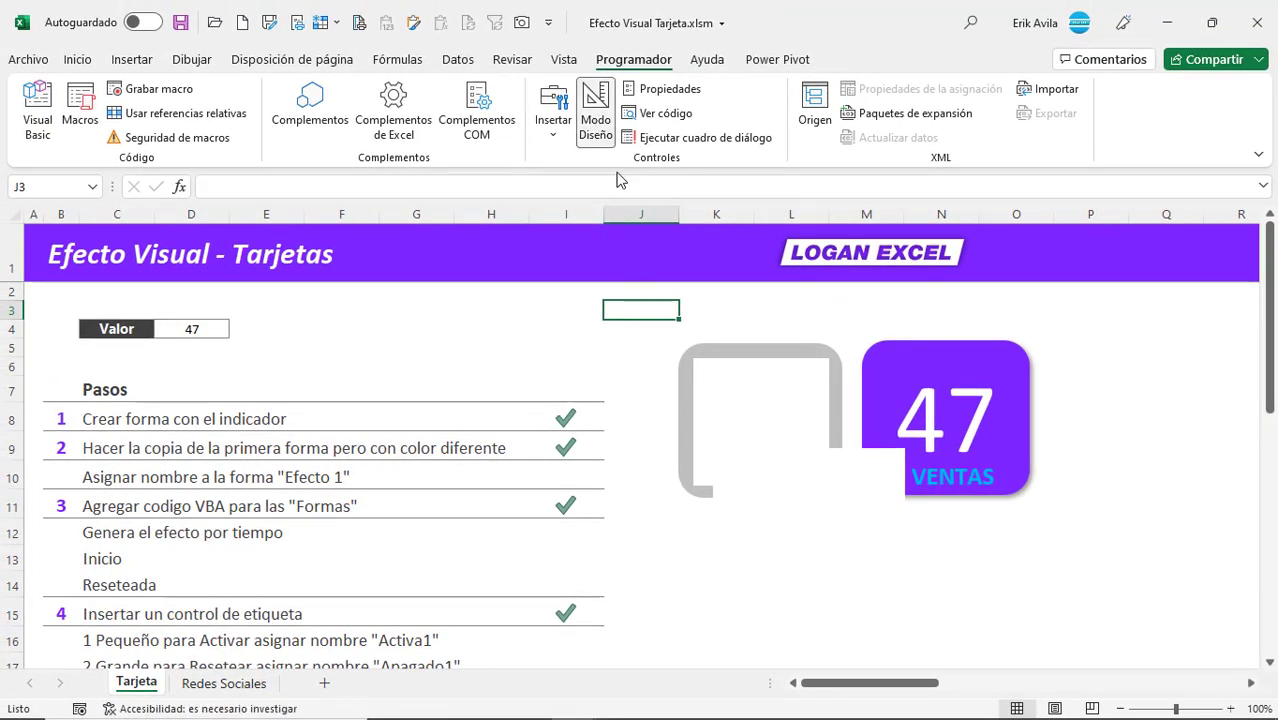
left_click(750, 508)
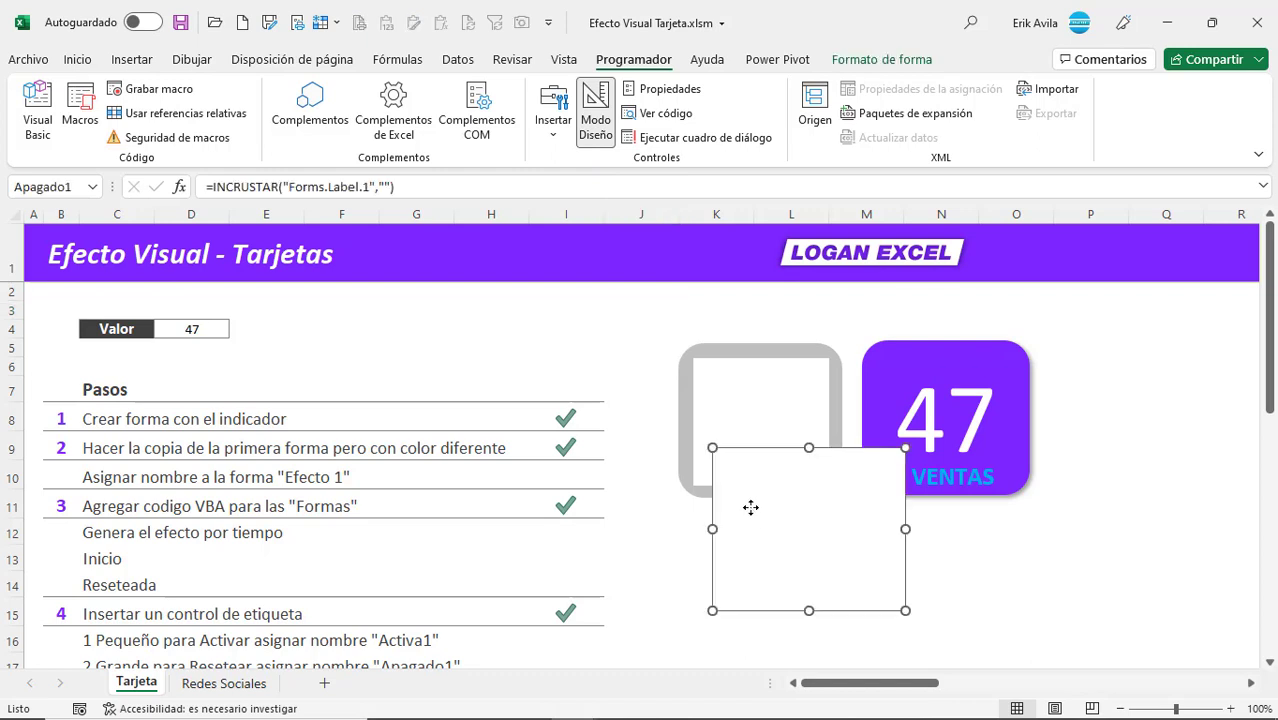
left_click_drag(750, 508, 441, 302)
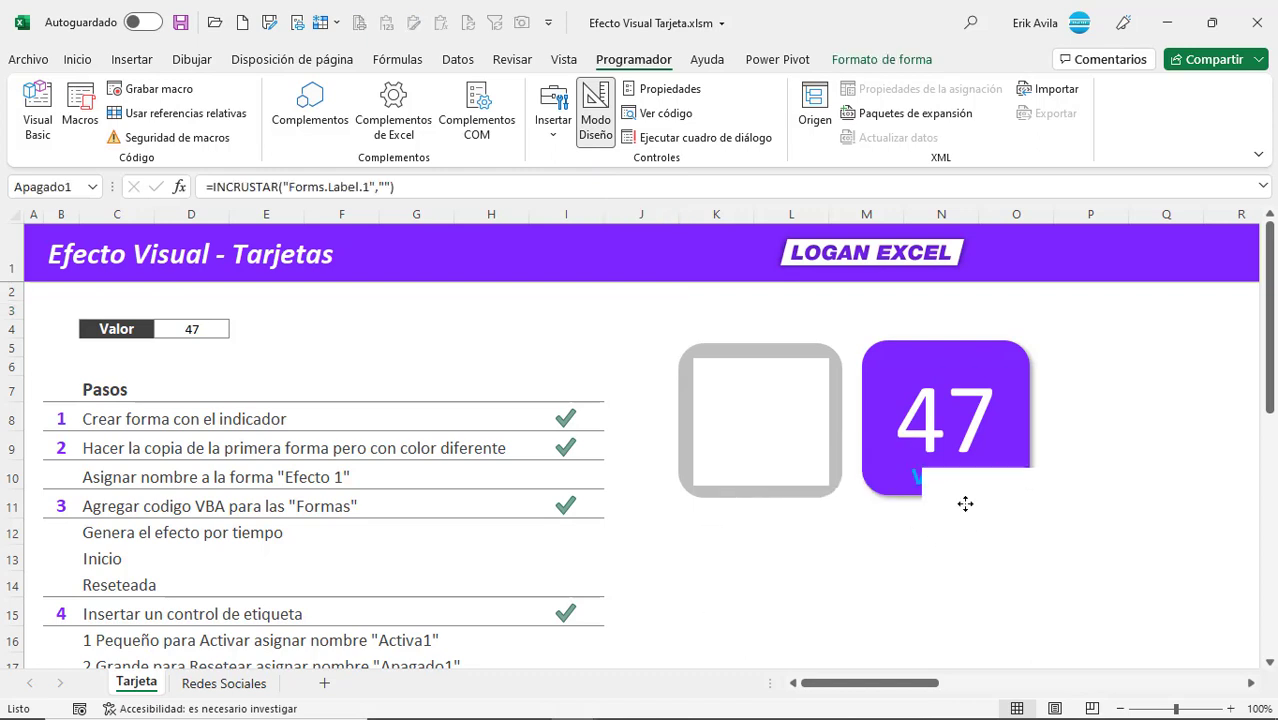
left_click_drag(722, 411, 659, 274)
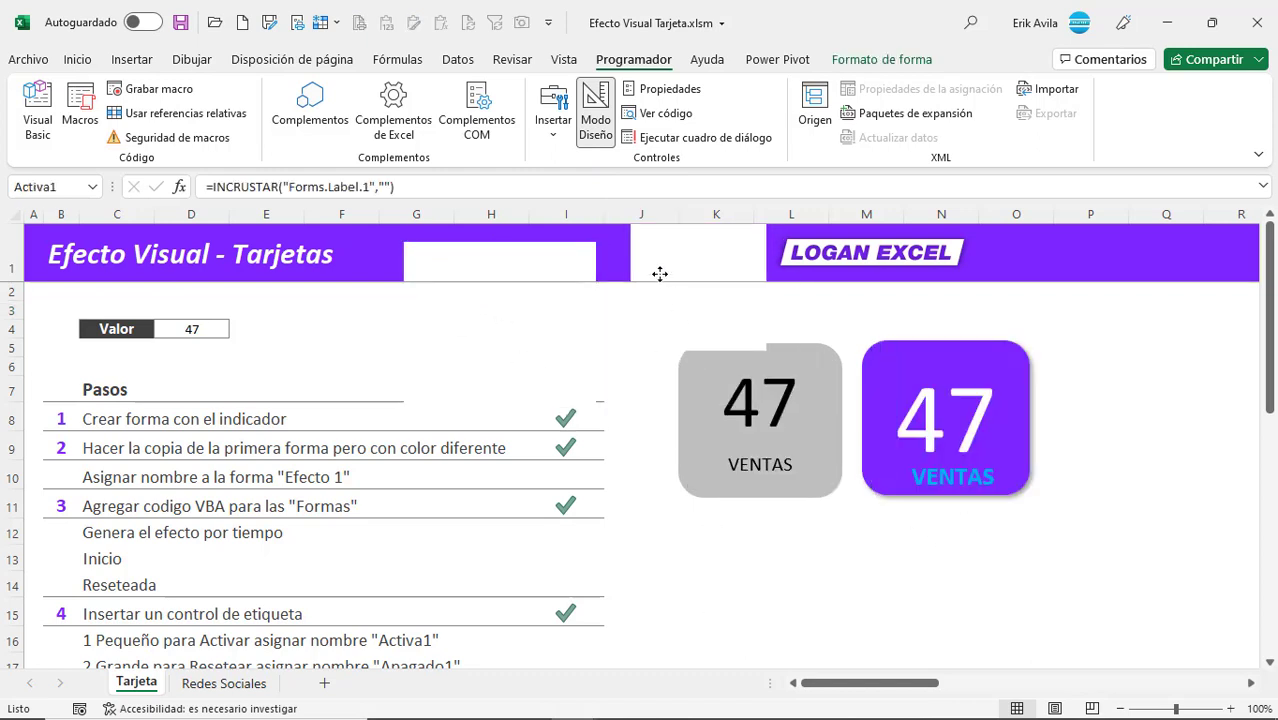
left_click(823, 355)
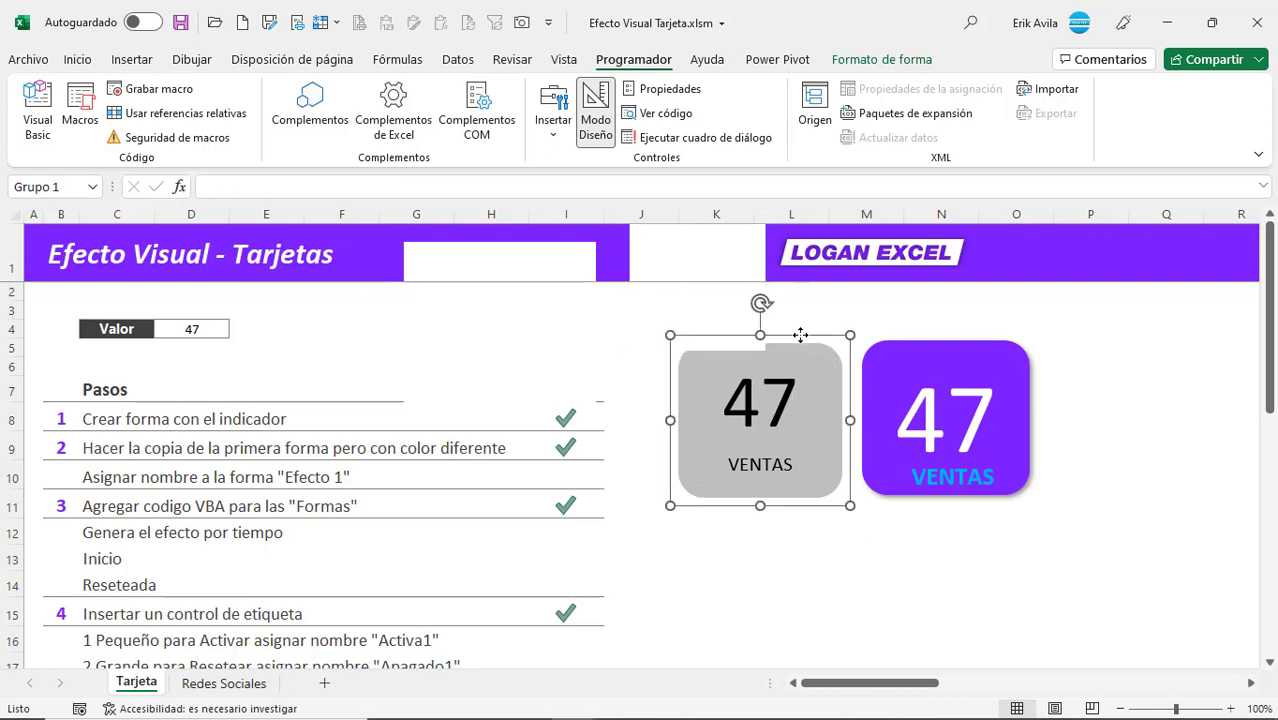
left_click_drag(800, 335, 977, 332)
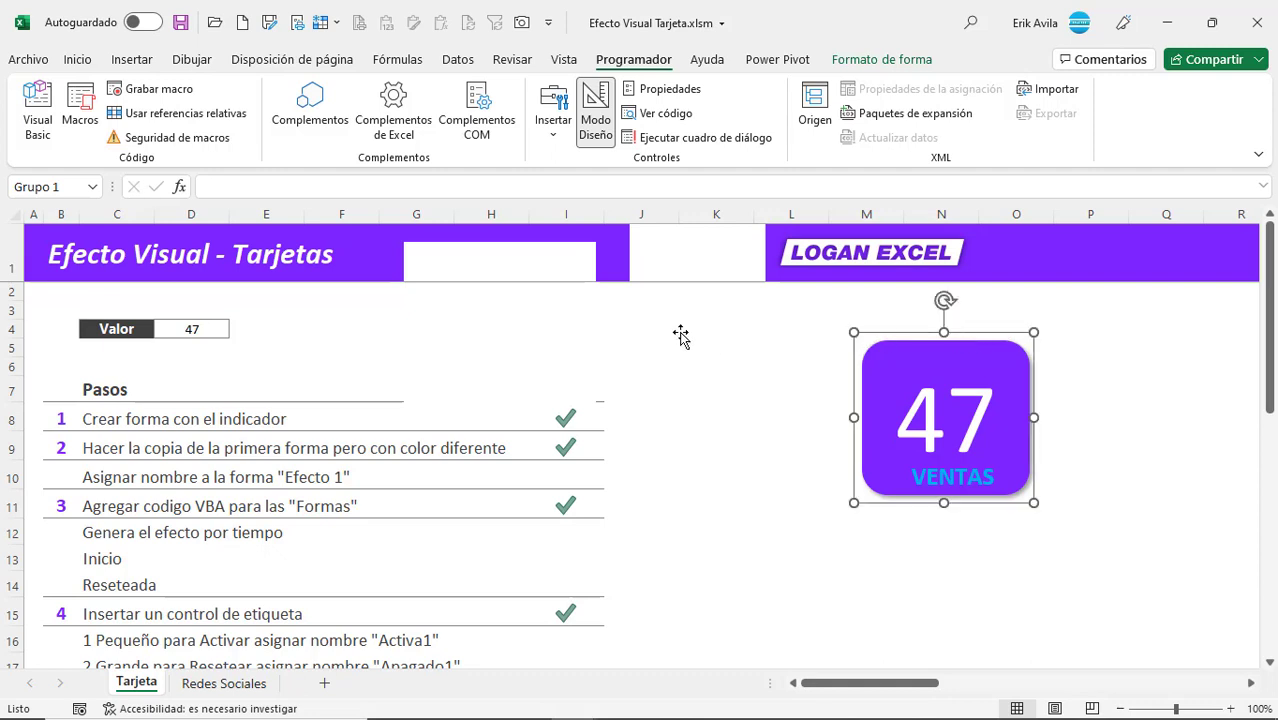
- Place the Activa1 and Apagado1 labels over the purple card
left_click(582, 311)
left_click(682, 252)
left_click_drag(682, 252, 930, 381)
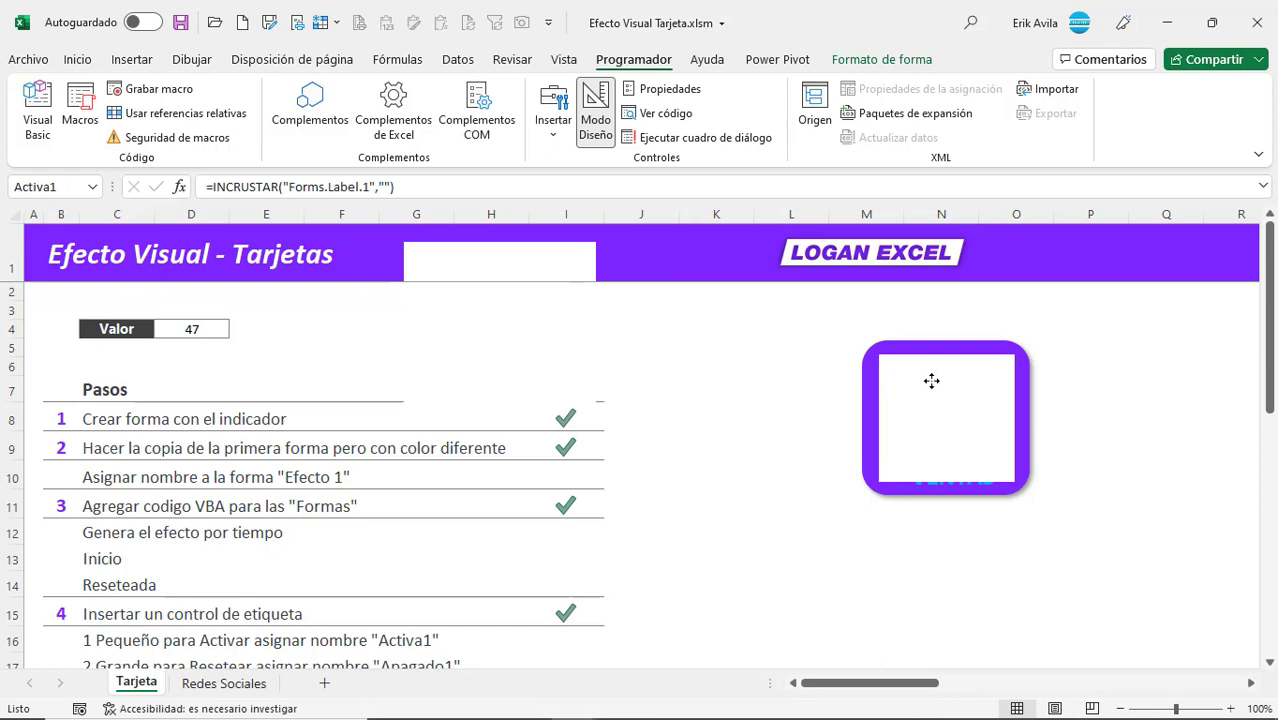
left_click(867, 380)
mouse_move(867, 380)
left_mouse_down()
mouse_move(803, 400)
mouse_move(829, 356)
mouse_move(1074, 461)
mouse_move(1039, 476)
left_mouse_up()
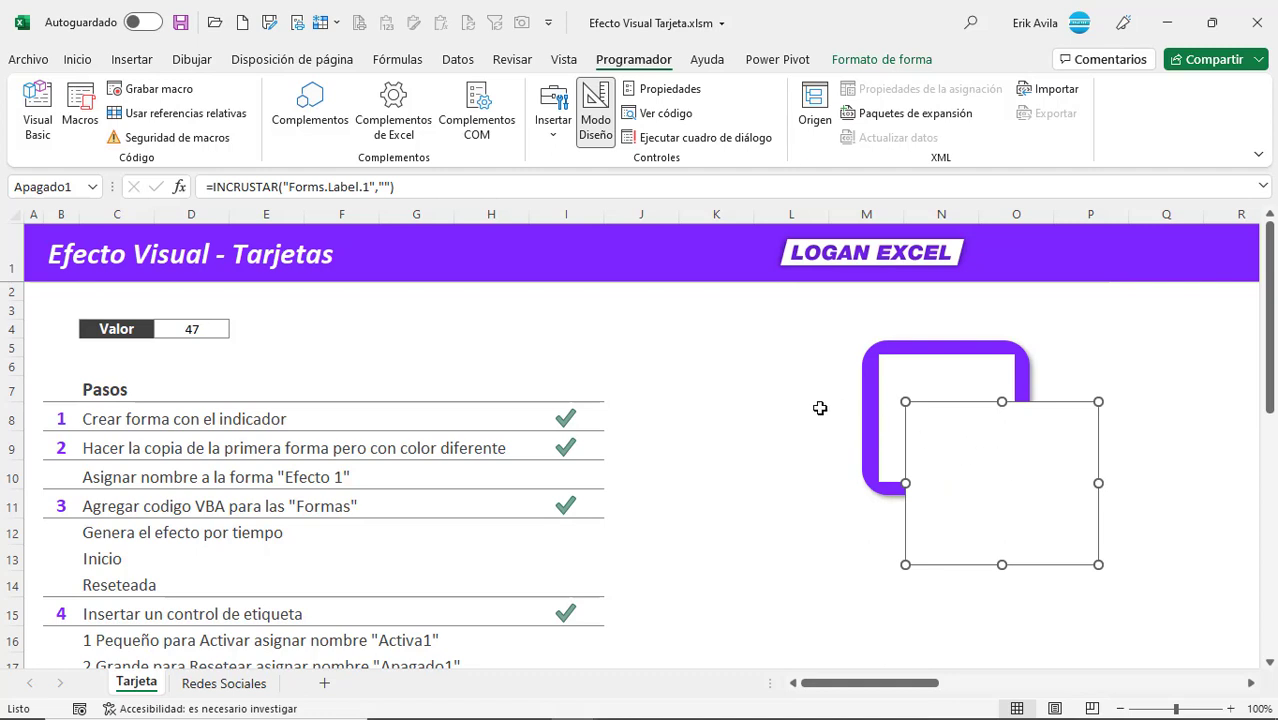
- Exit Modo Diseño and test the card's grey/purple hover flip
left_click(616, 122)
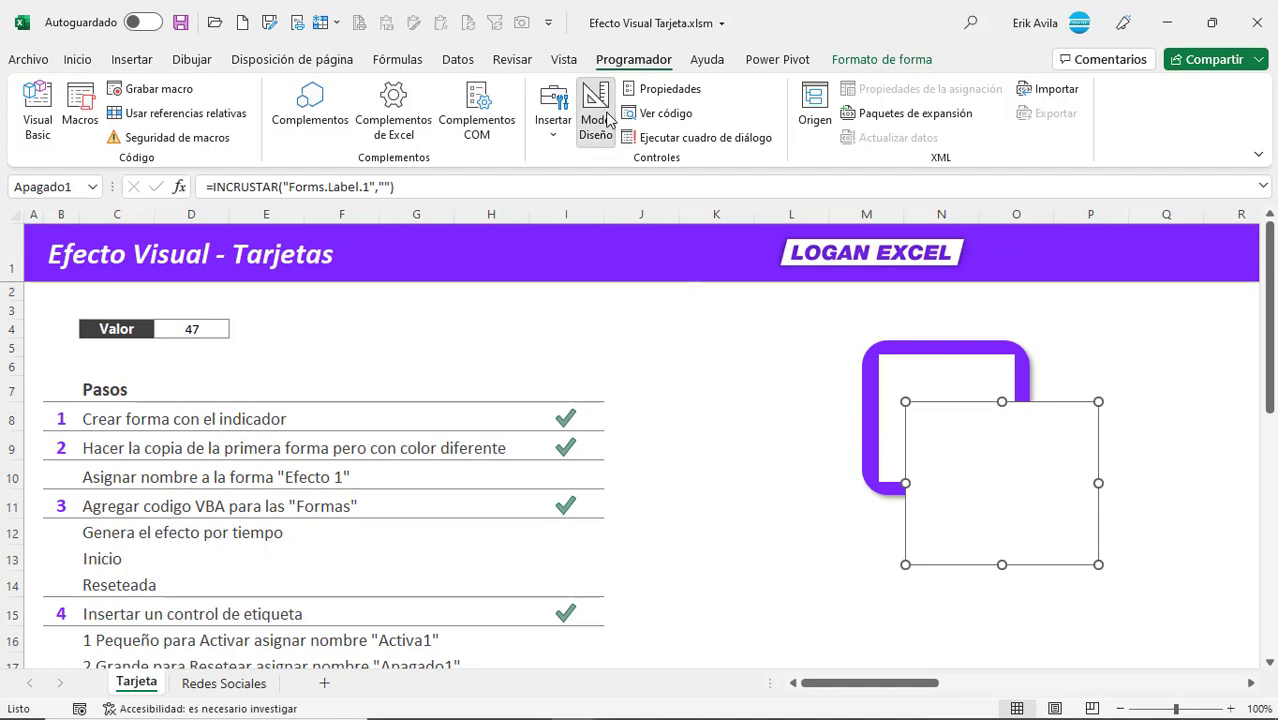
left_click(797, 392)
mouse_move(994, 492)
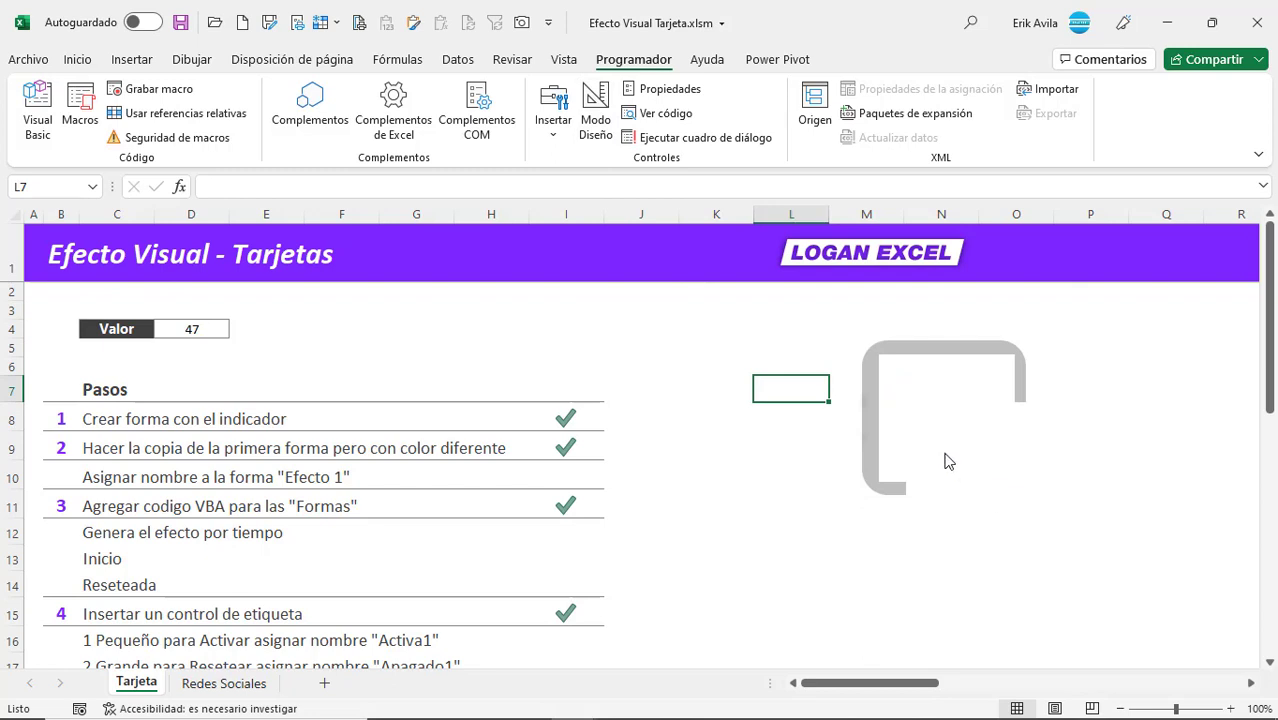
mouse_move(900, 380)
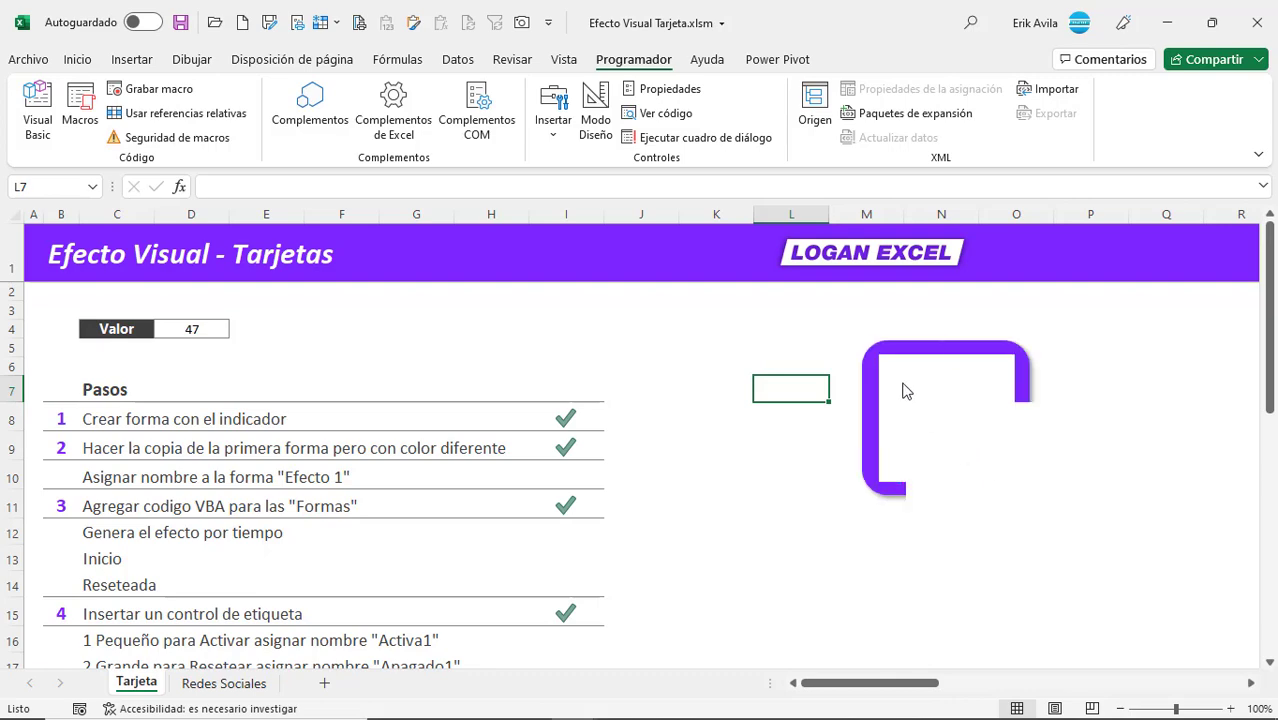
- Set Activa1's BackStyle to 0 - fmBackStyleTransparent in Propiedades
left_click(597, 118)
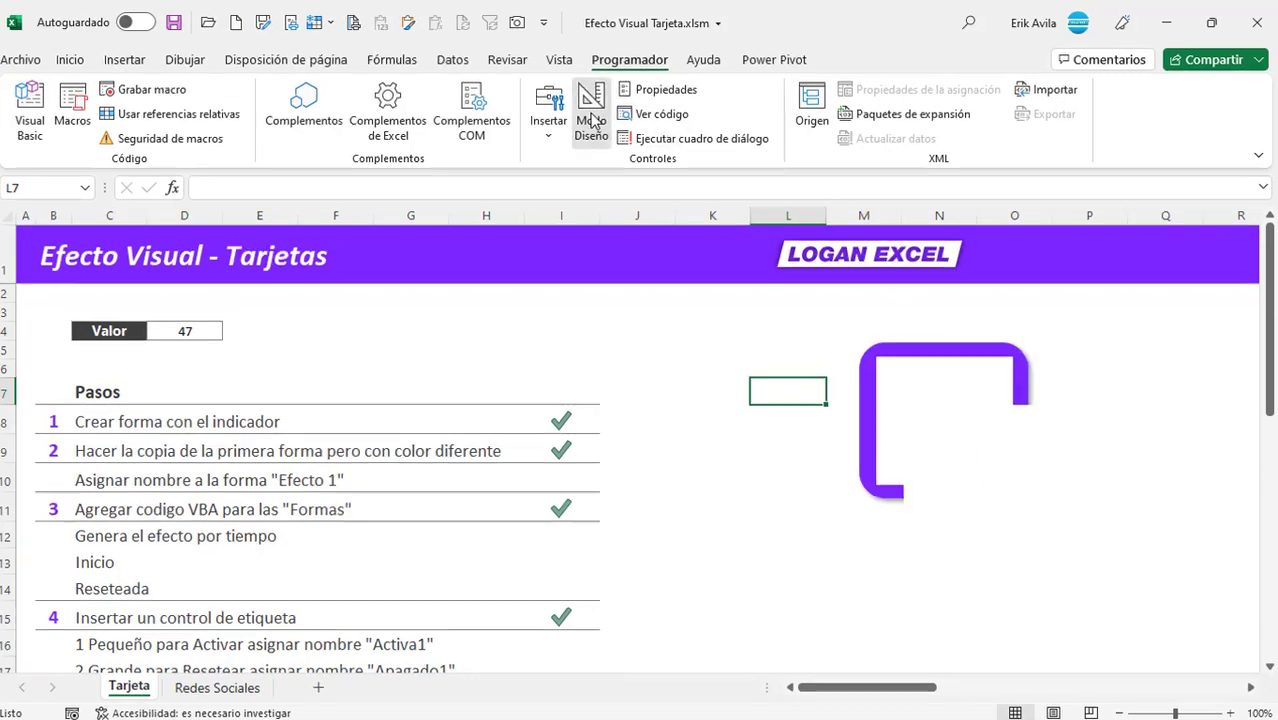
left_click(919, 389)
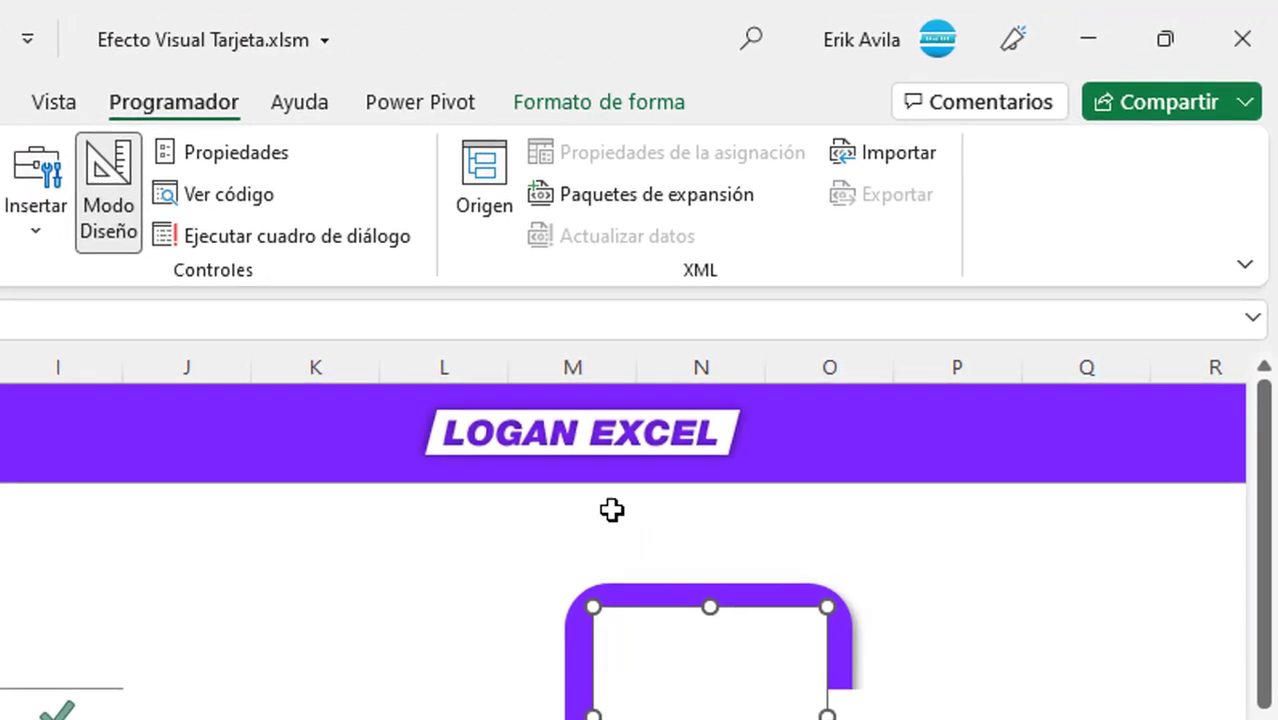
left_click(224, 158)
left_click(1060, 330)
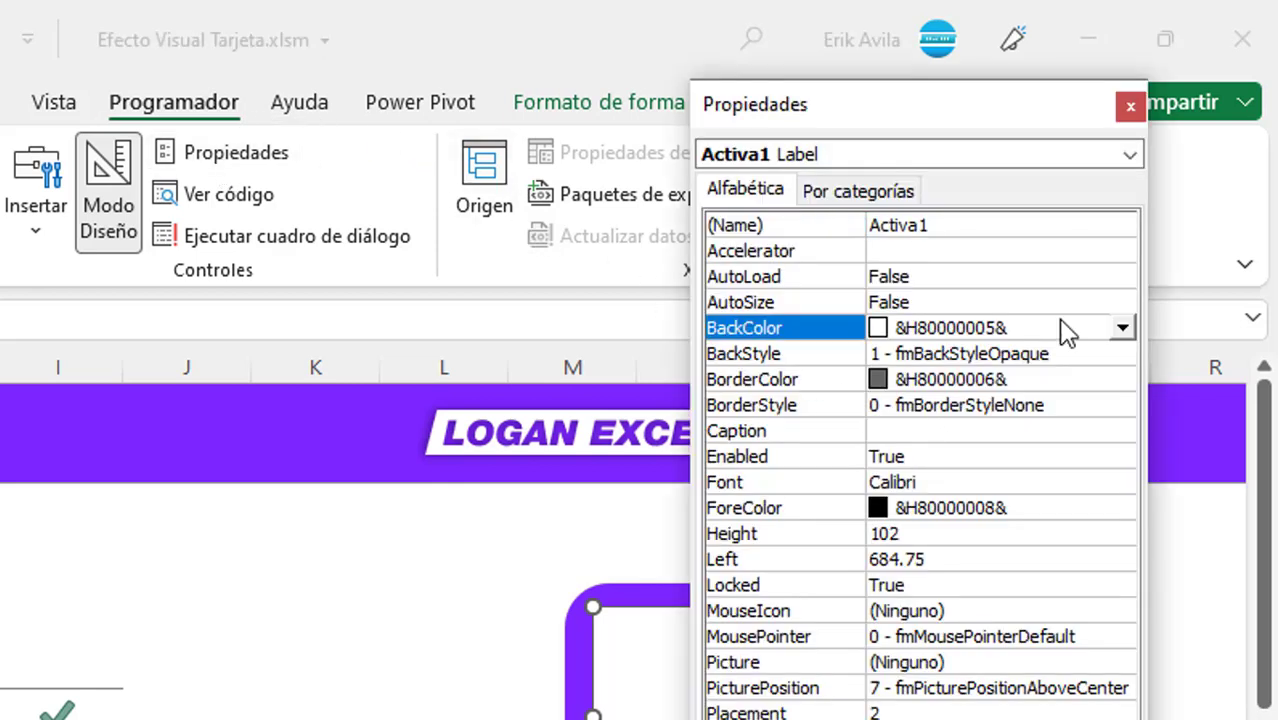
left_click(1122, 353)
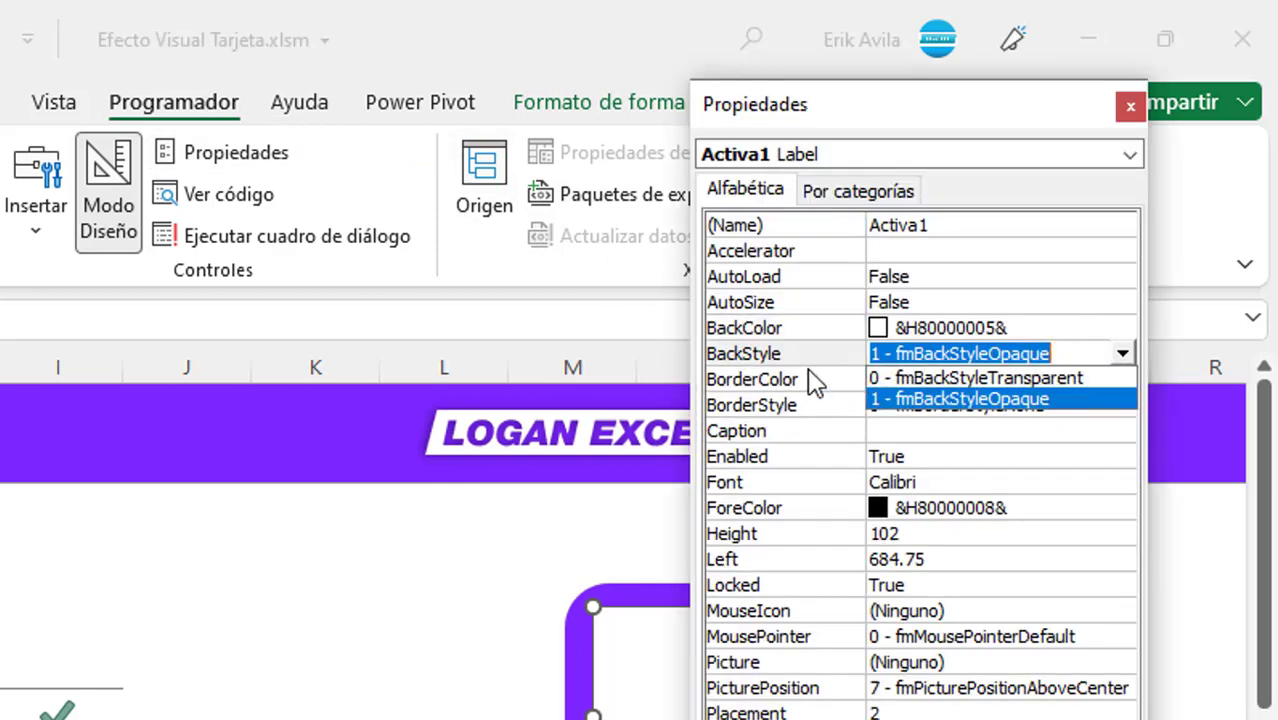
left_click(960, 378)
- Make Apagado1's BackStyle transparent too and close the Properties window
left_click(660, 700)
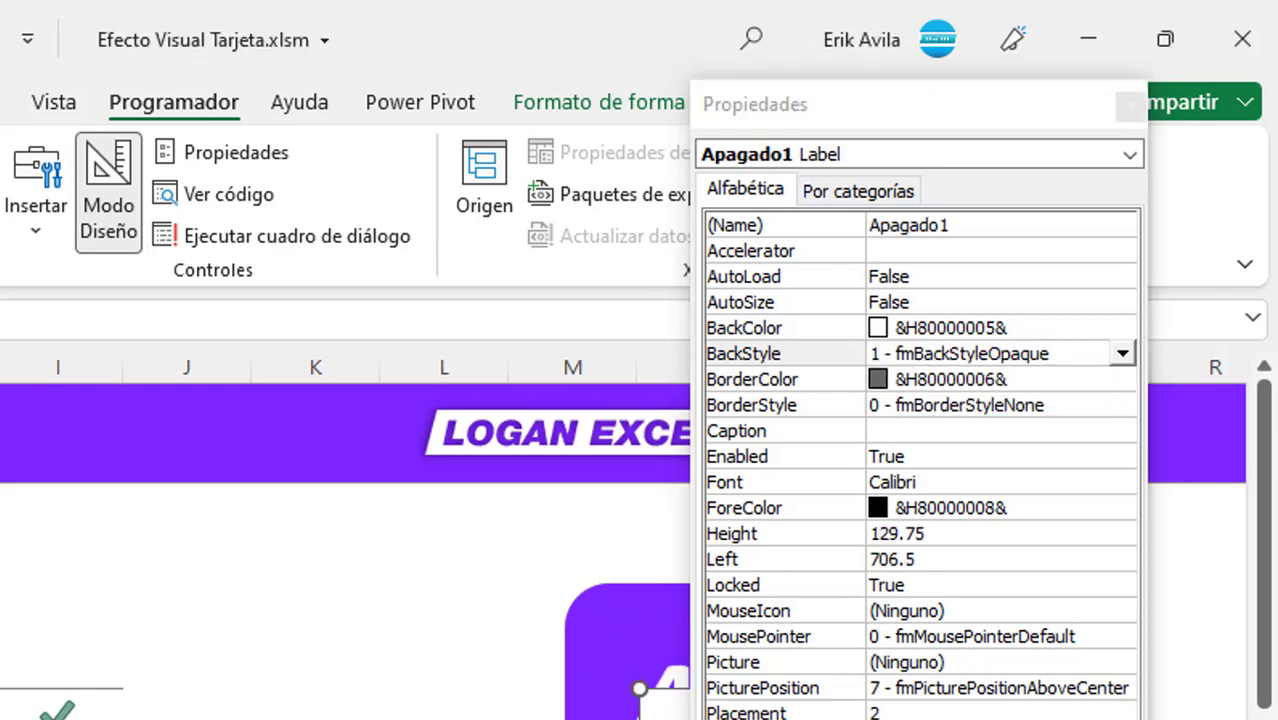
left_click_drag(856, 105, 337, 106)
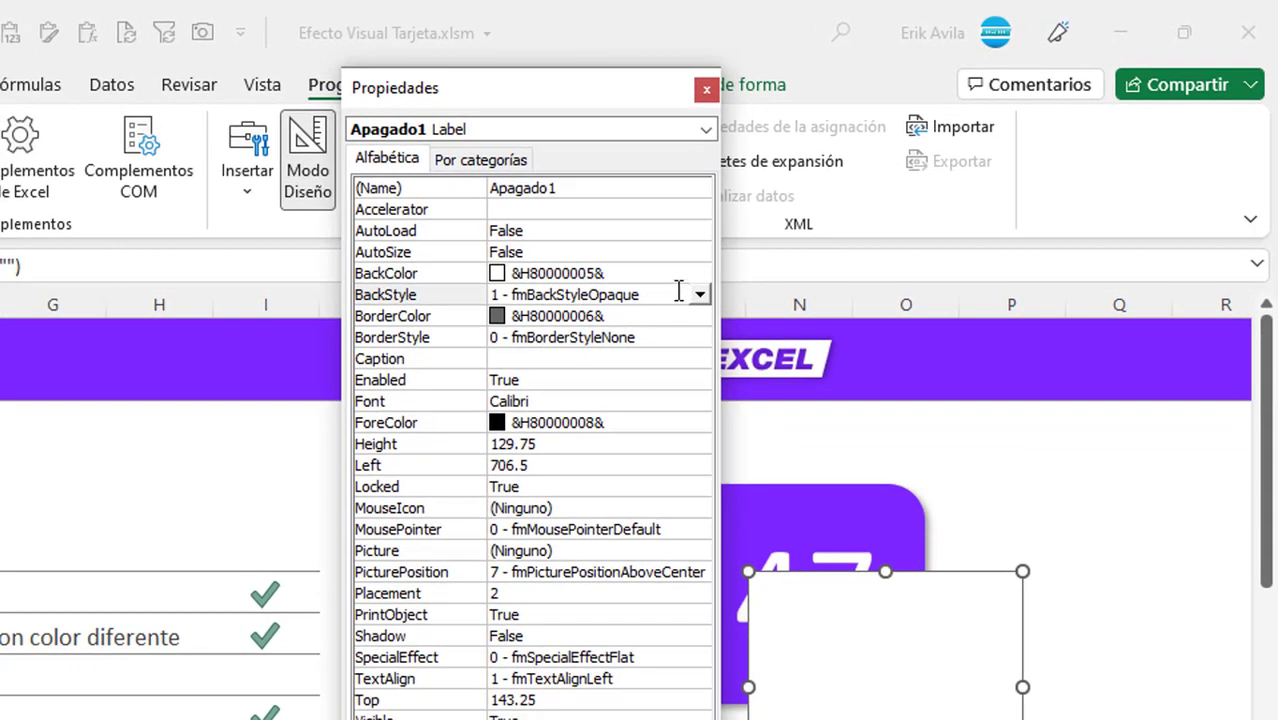
left_click(699, 294)
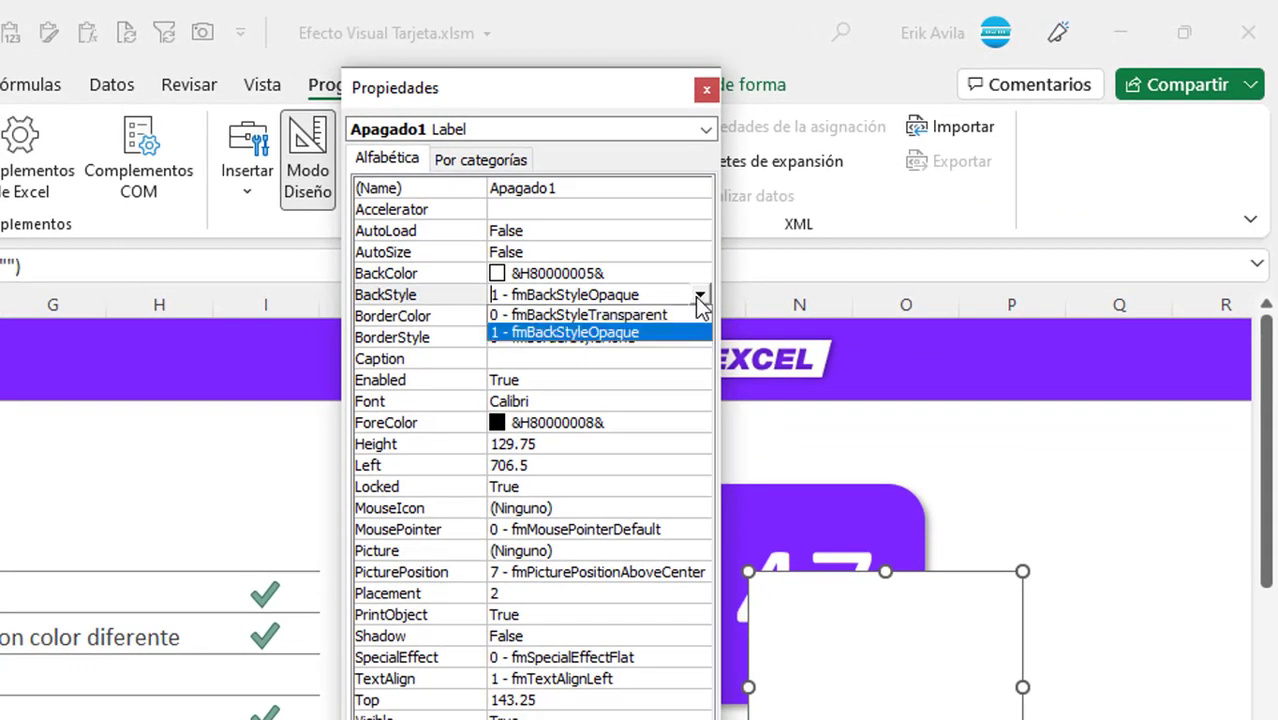
key("Up")
key("Return")
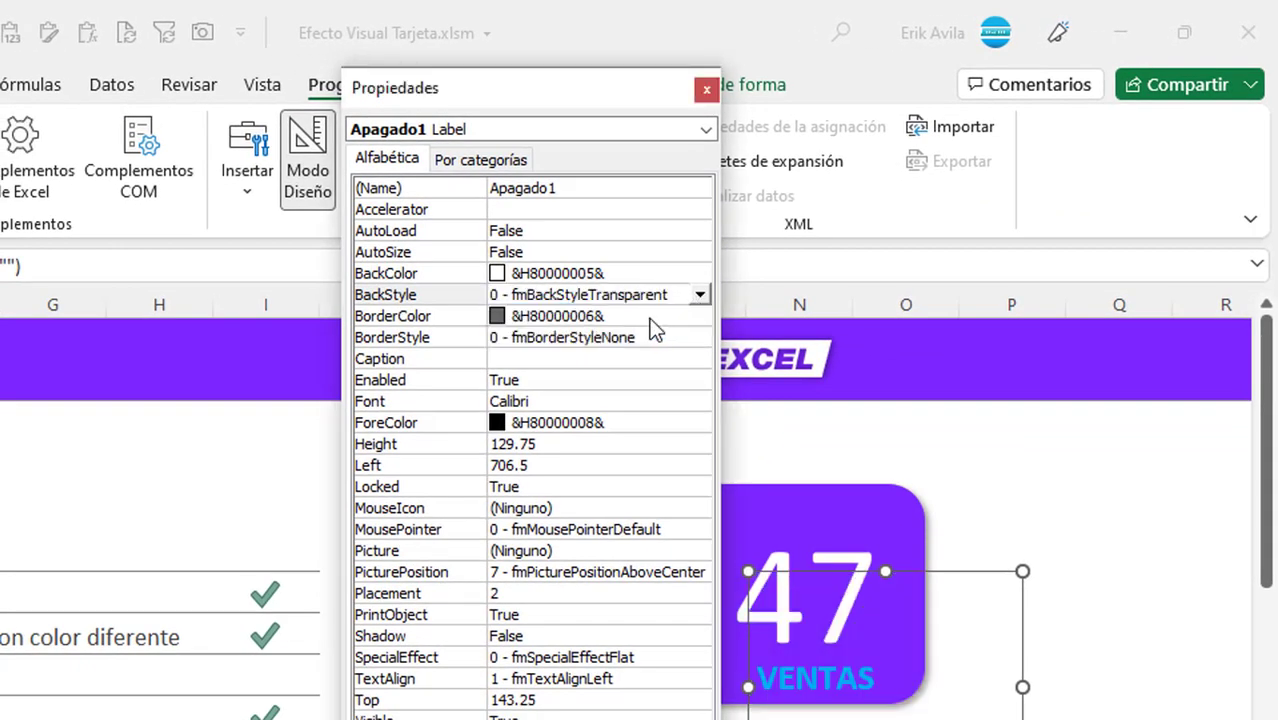
left_click(705, 89)
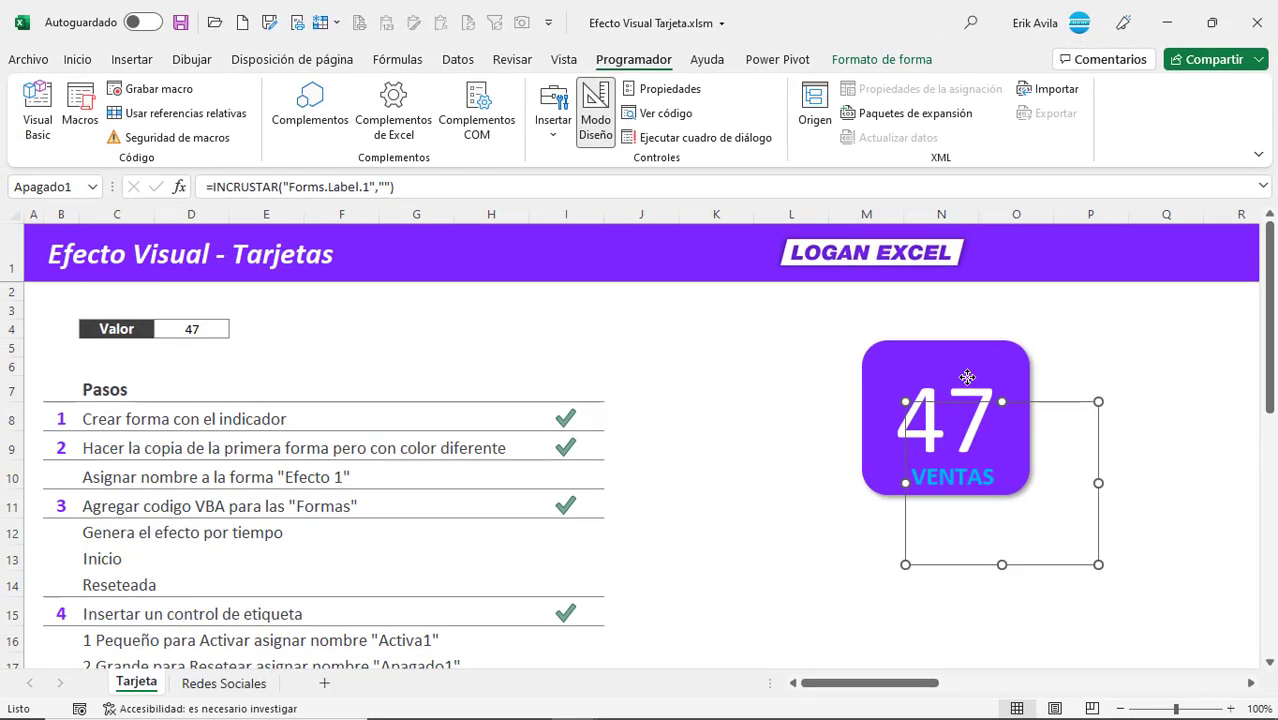
left_click(955, 408)
left_click(1073, 547)
- Bring the small Activa1 label forward with Formato de forma > Traer adelante
left_click(966, 372)
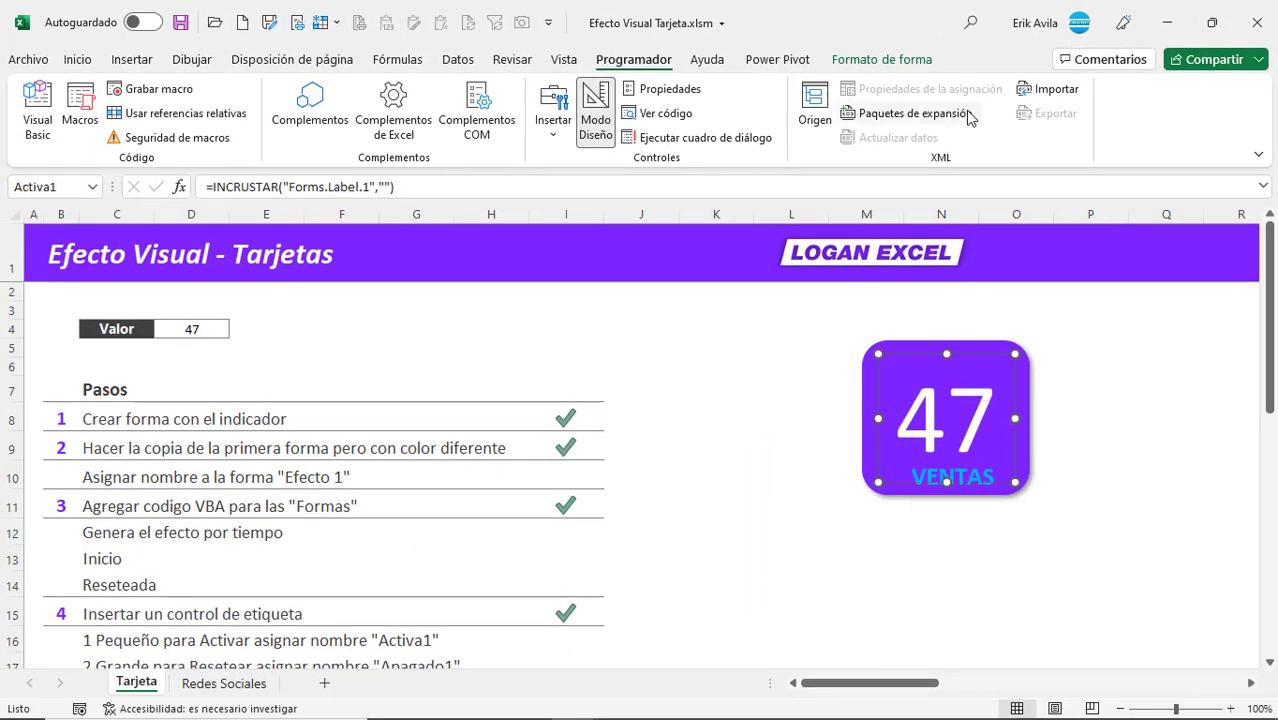
left_click(866, 60)
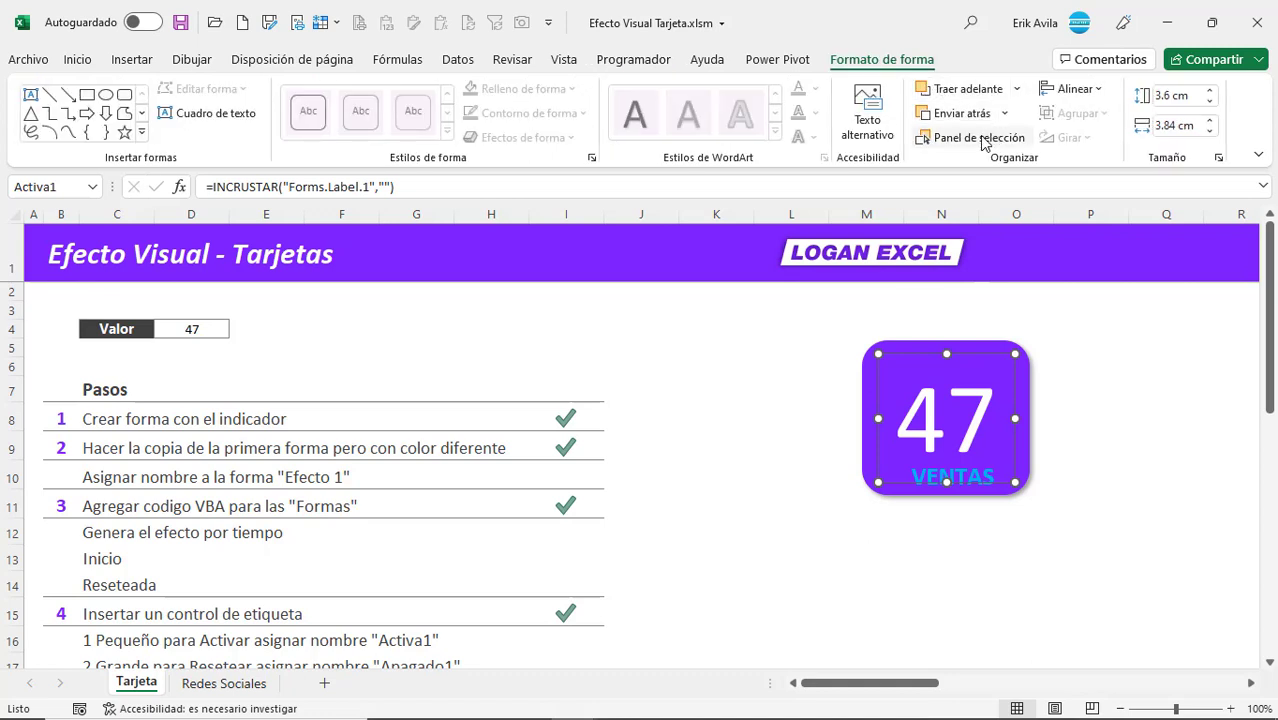
left_click(1005, 114)
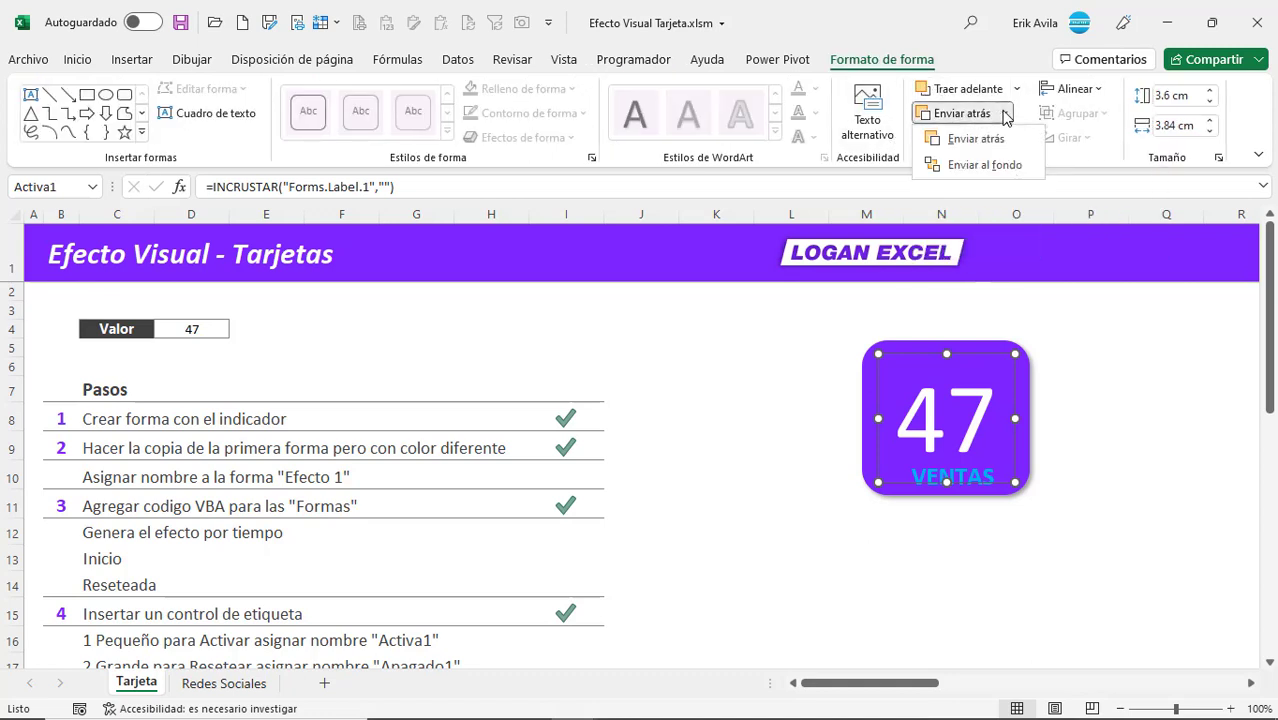
left_click(1013, 90)
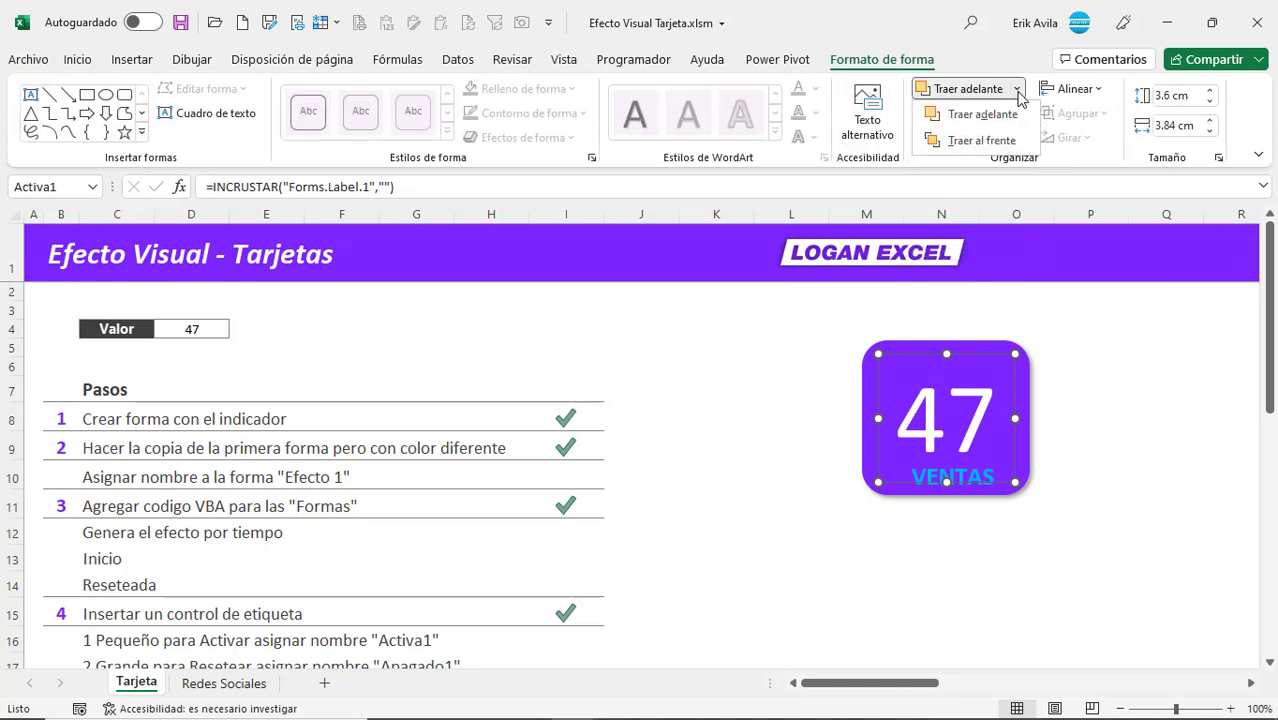
left_click(1012, 116)
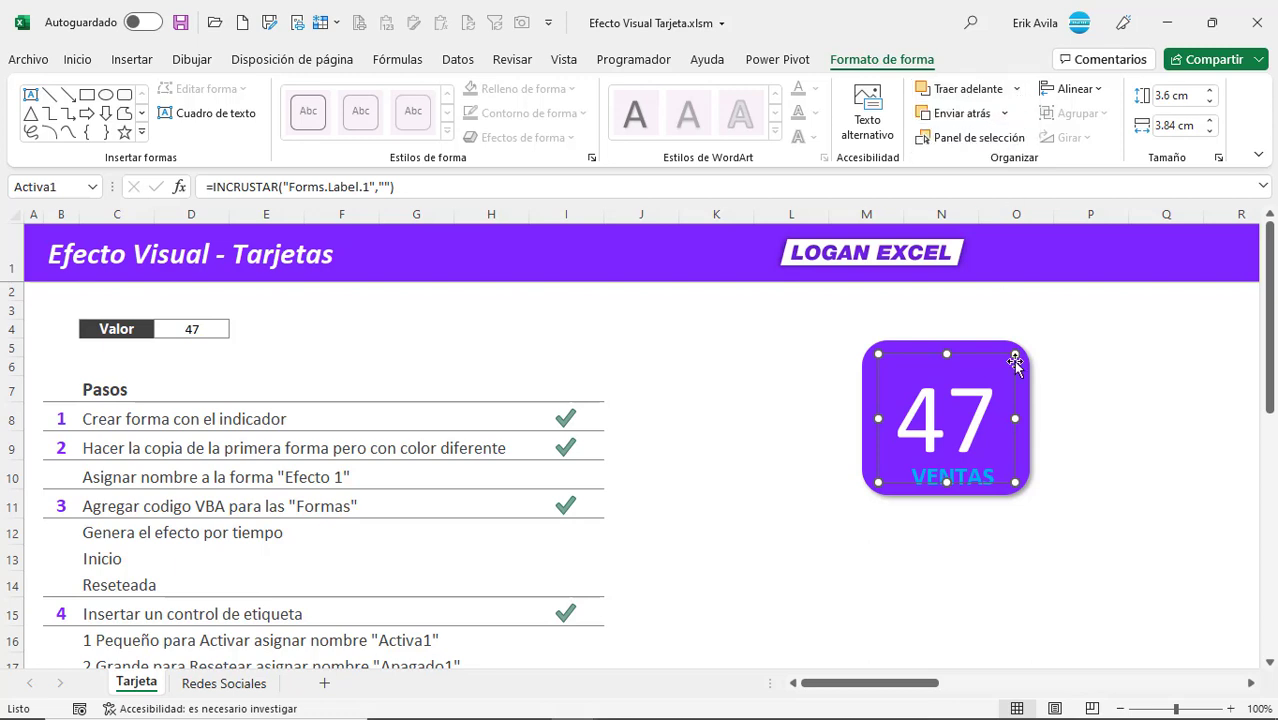
- Reposition the Apagado1 label over the card and turn off Modo Diseño
left_click(1072, 505)
mouse_move(1072, 510)
left_mouse_down()
mouse_move(1032, 433)
mouse_move(961, 435)
left_mouse_up()
left_click(960, 432)
left_click(785, 59)
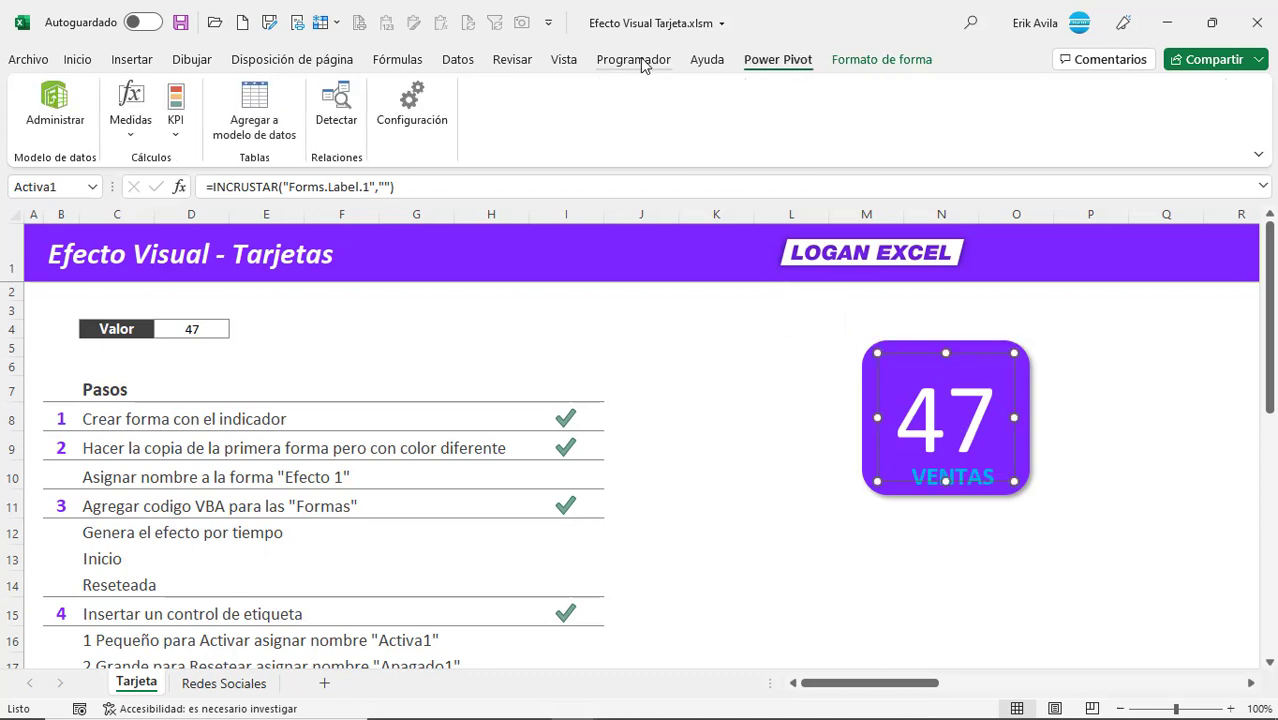
left_click(633, 59)
left_click(597, 121)
- Test the card's effect: it turns grey, then the purple 47 card regrows
left_click(641, 329)
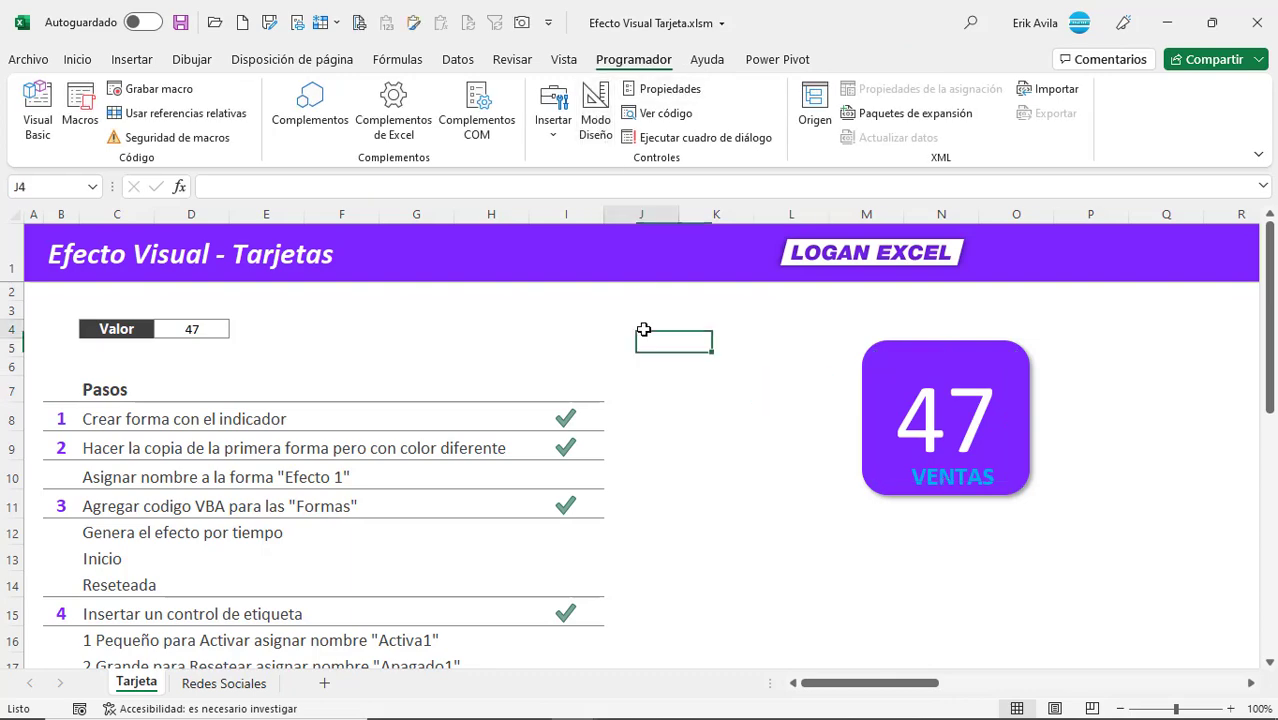
mouse_move(907, 431)
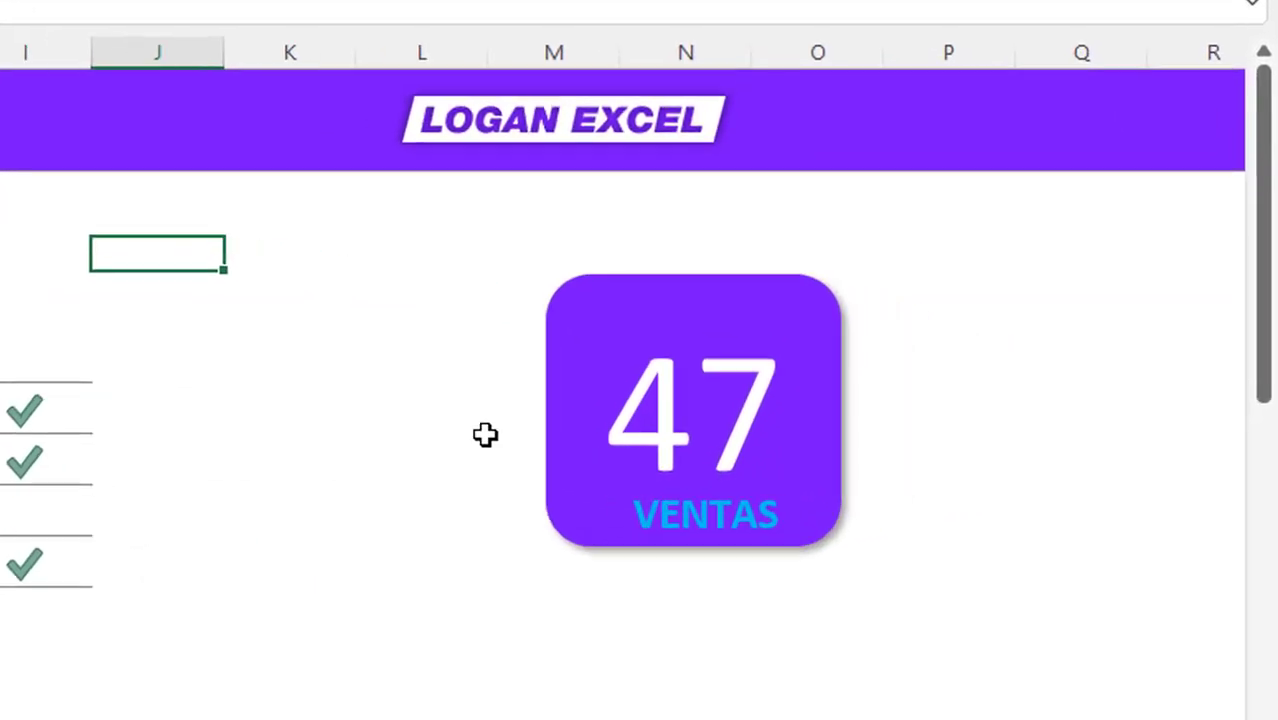
mouse_move(658, 413)
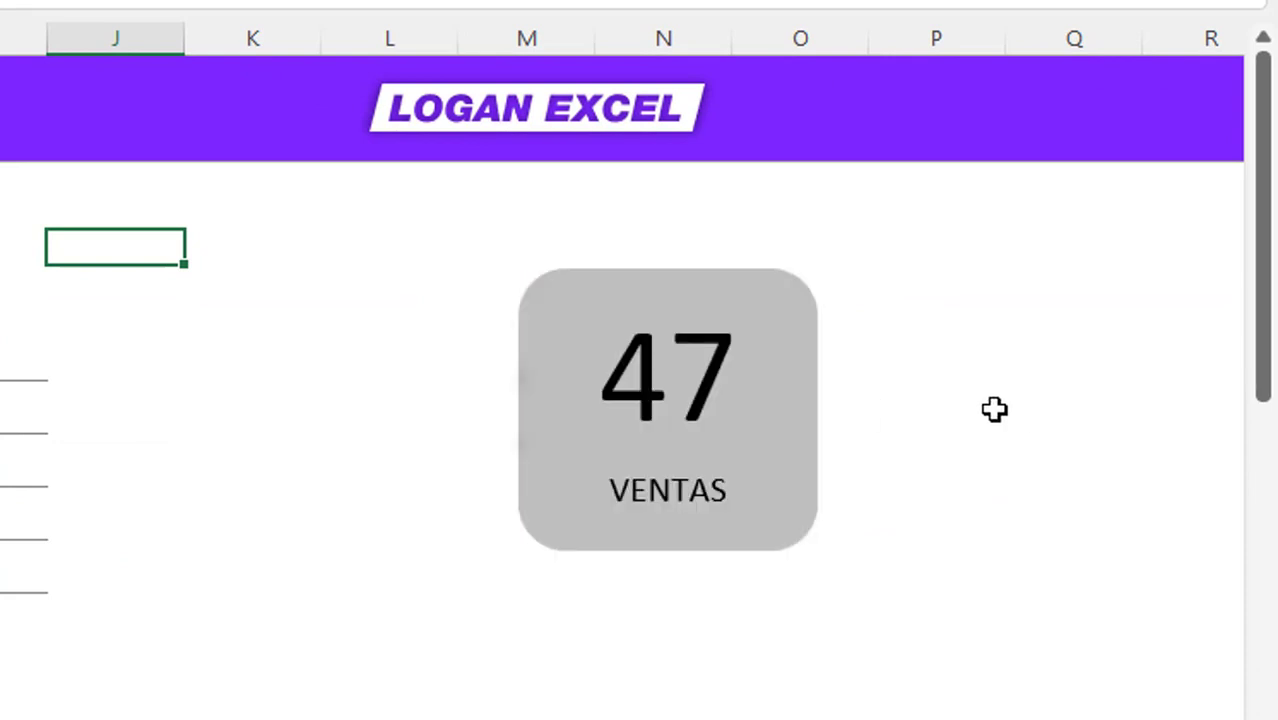
mouse_move(713, 408)
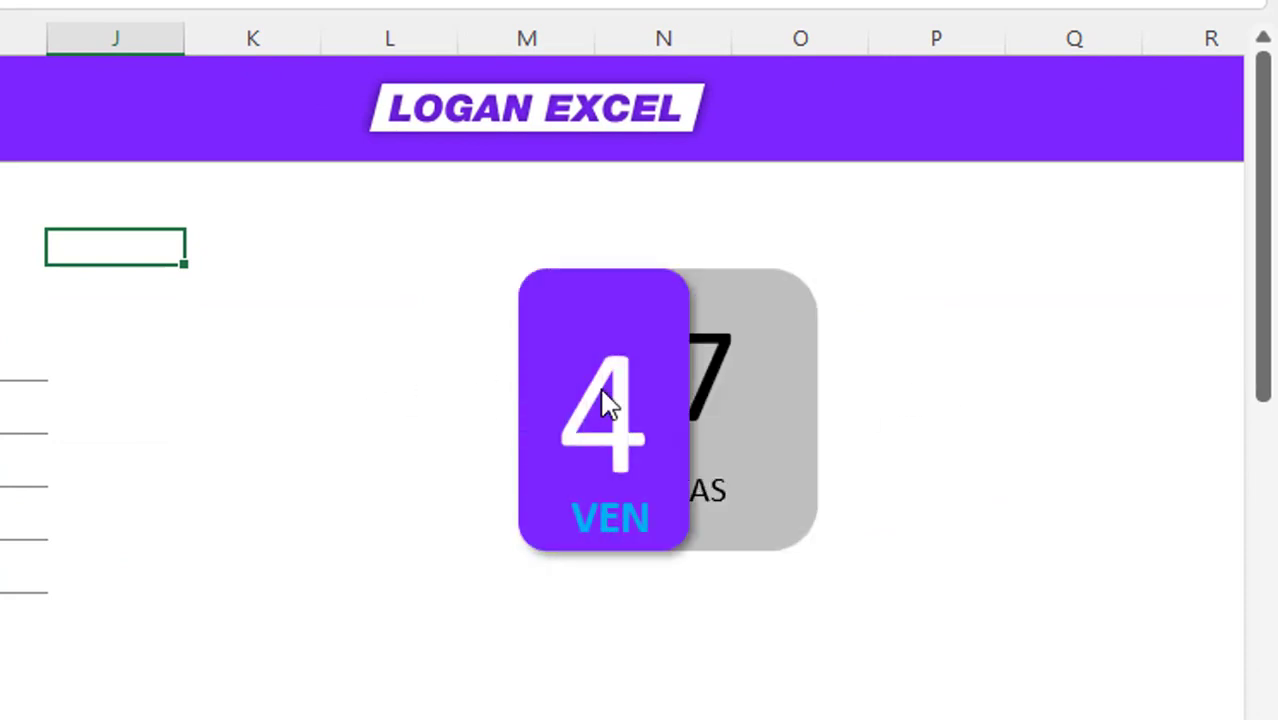